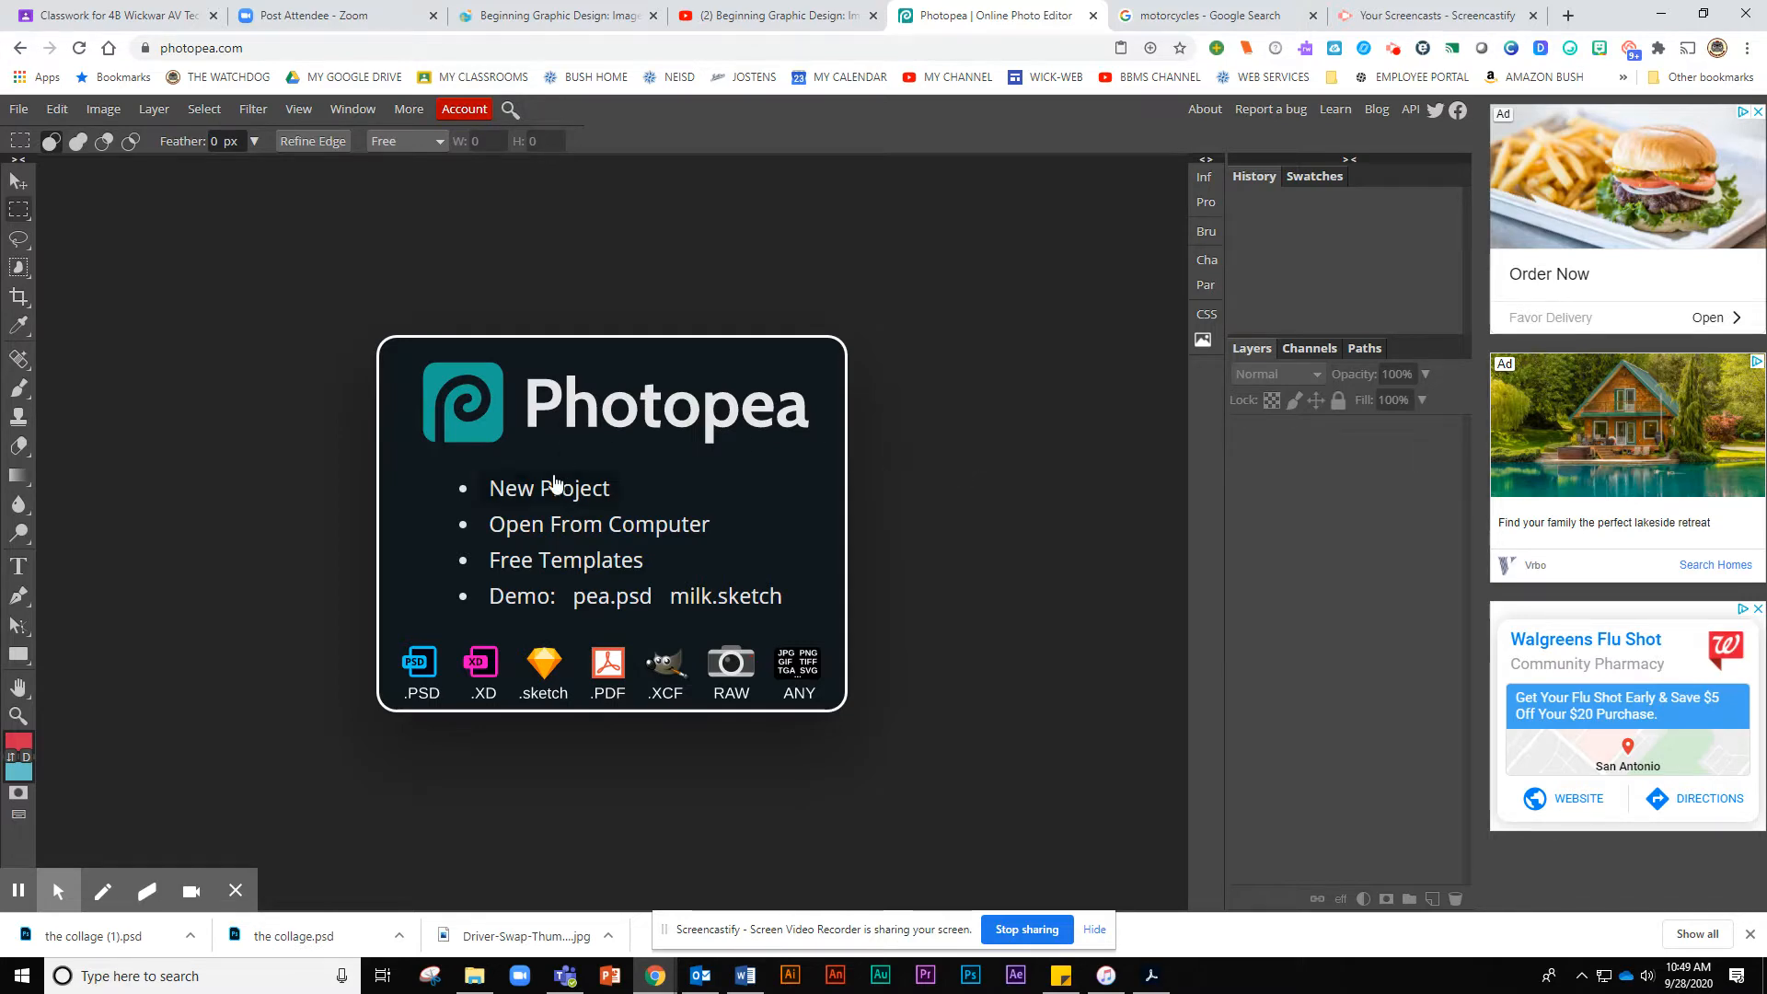
Step: Create a 1920 × 1080 px project named "the collage" with a transparent background, and duplicate its Background layer
click(513, 492)
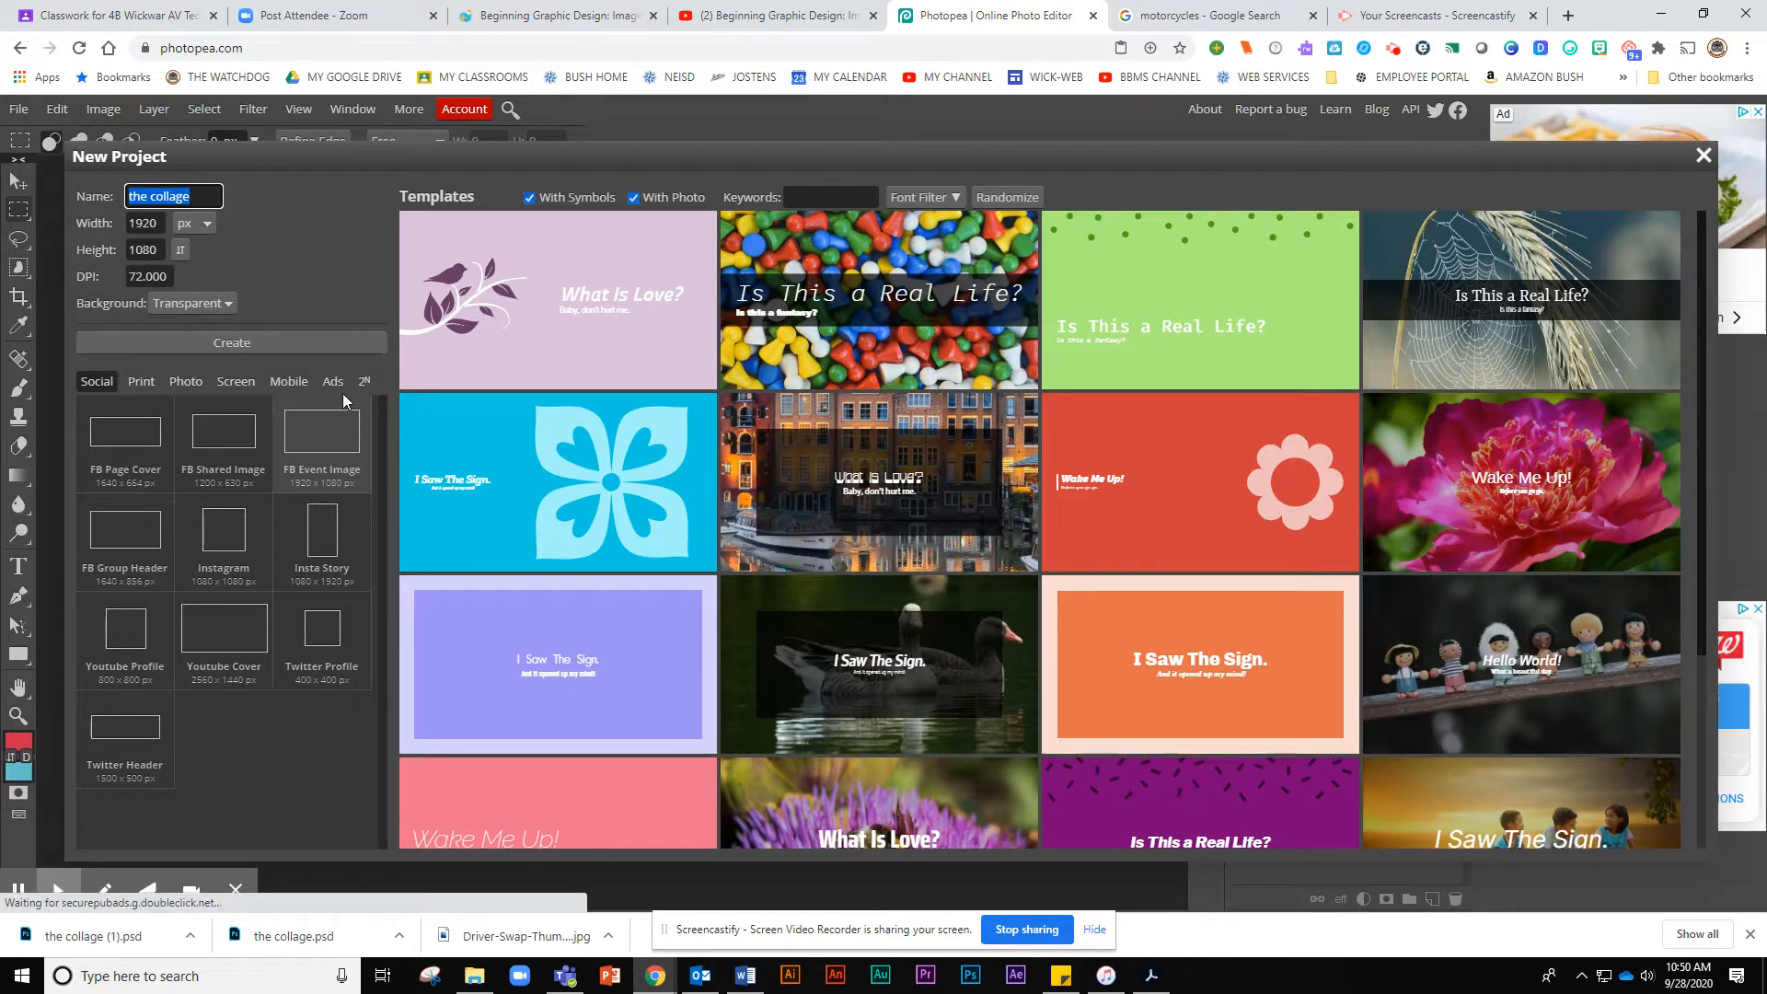
click(230, 307)
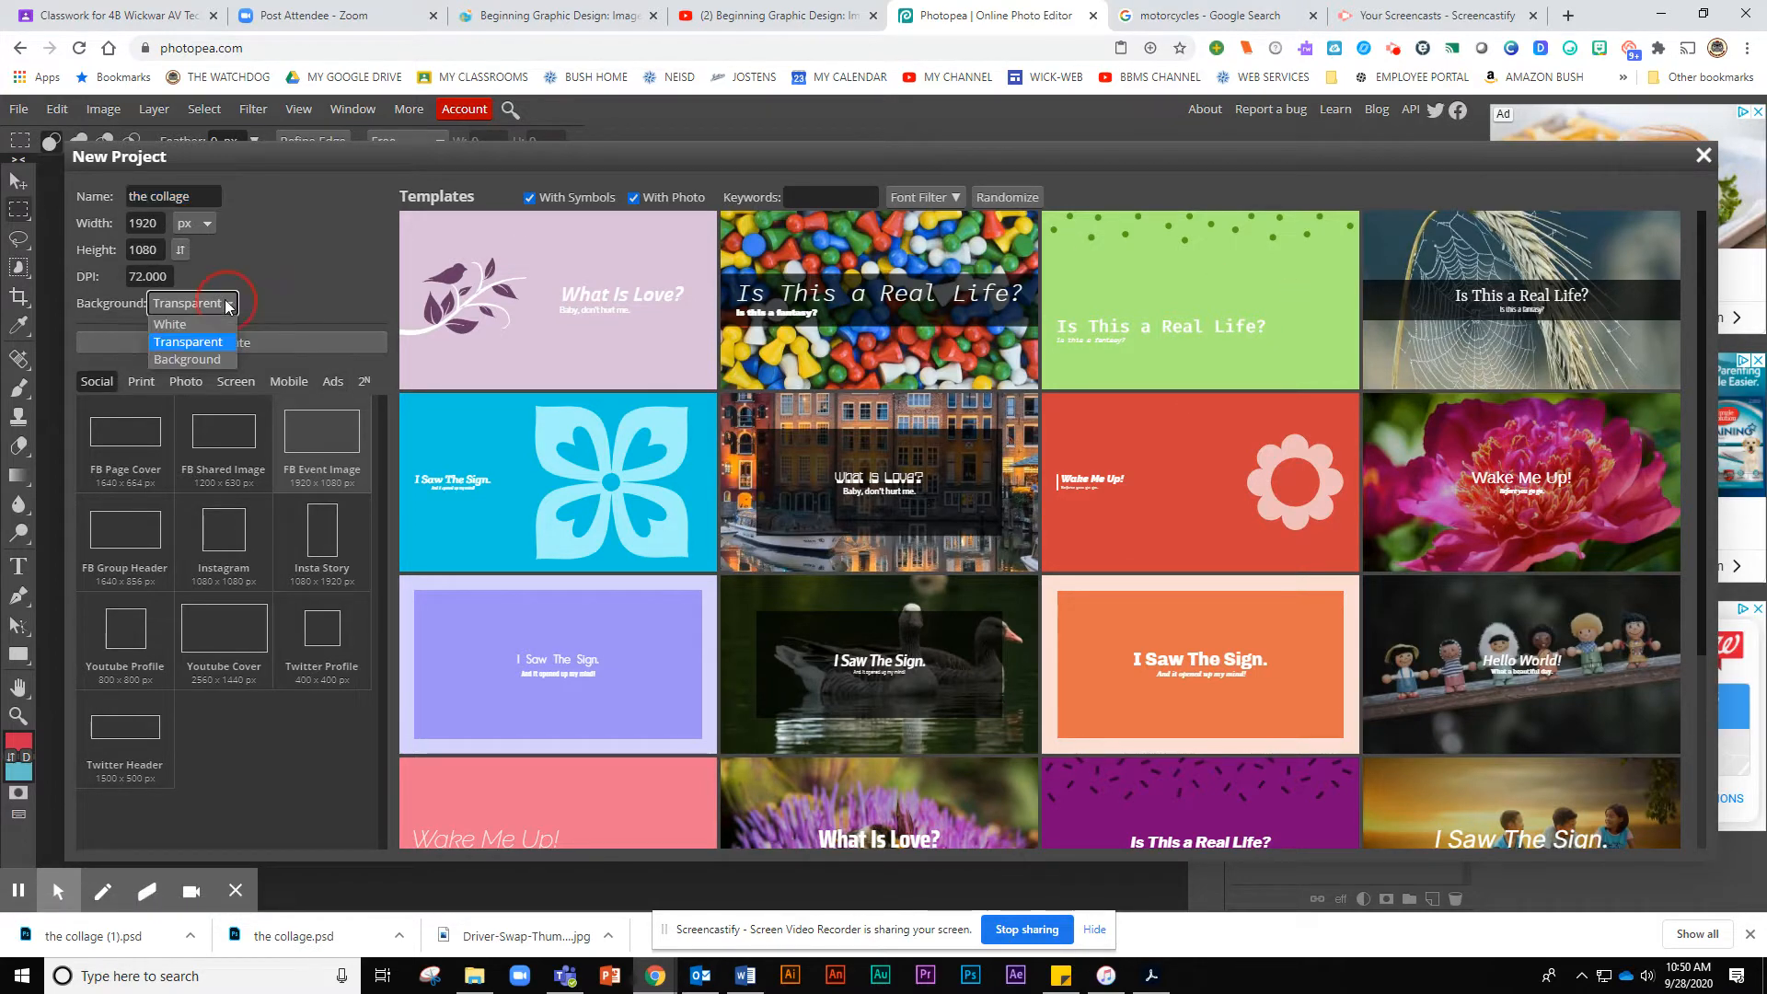
click(177, 348)
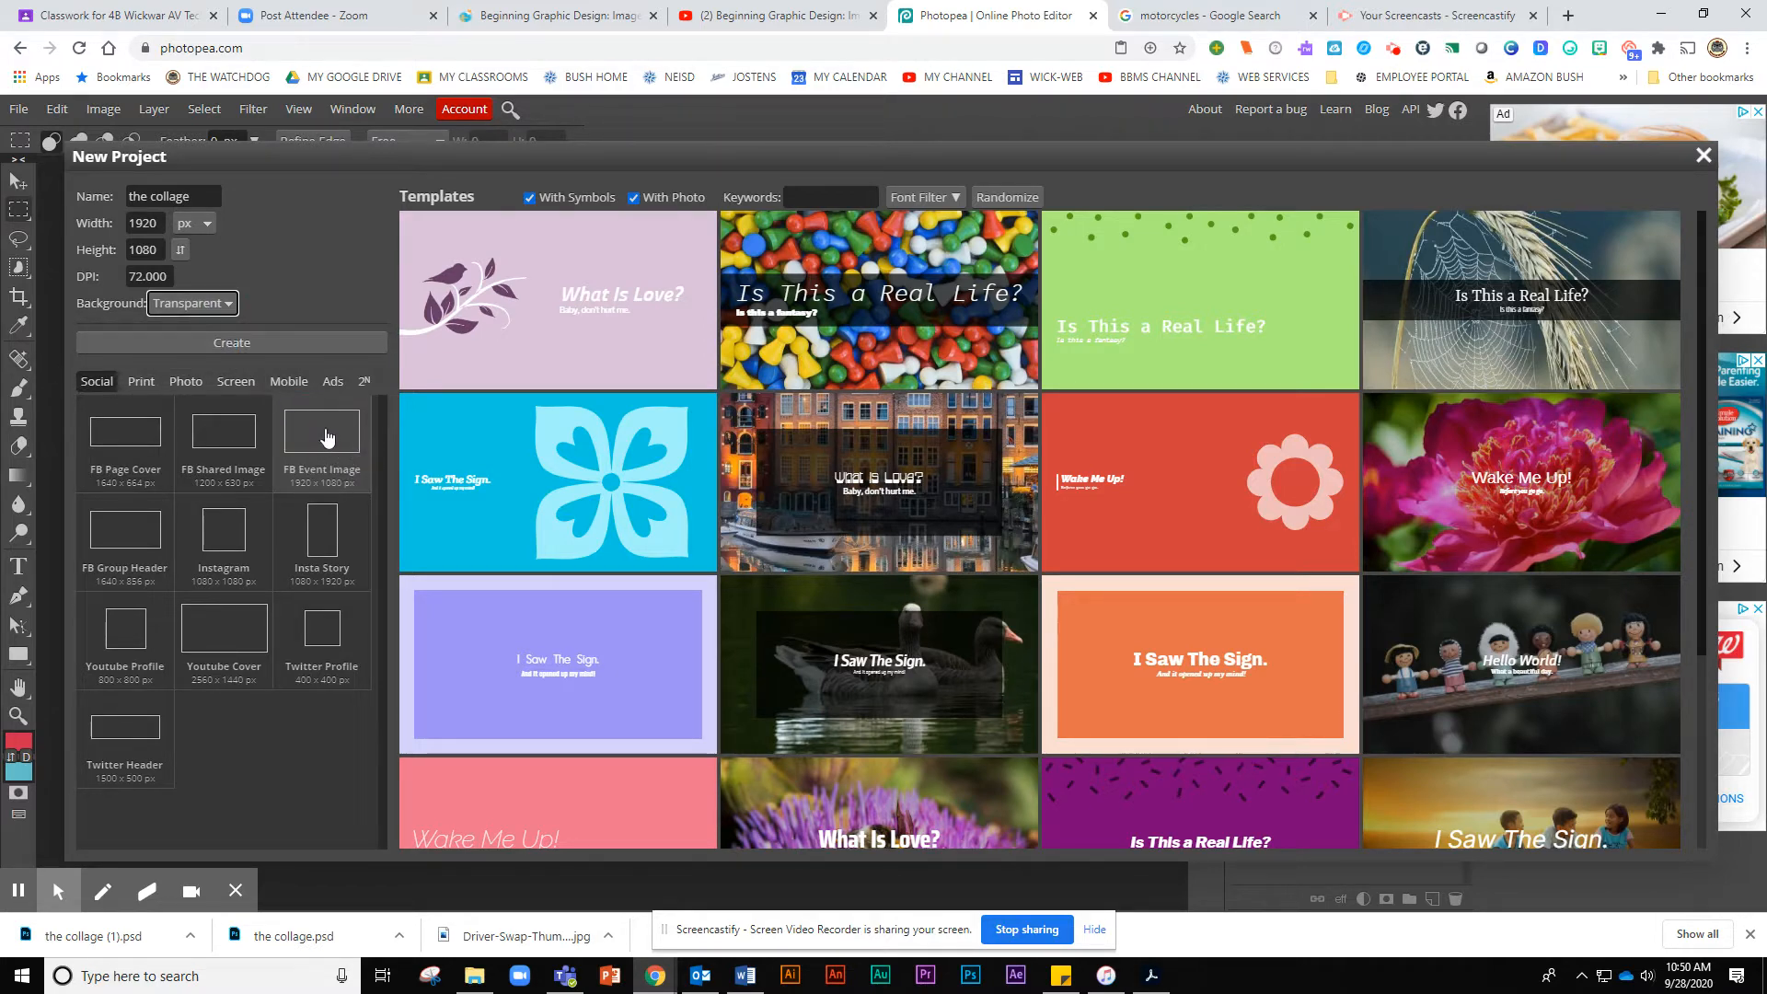
click(227, 341)
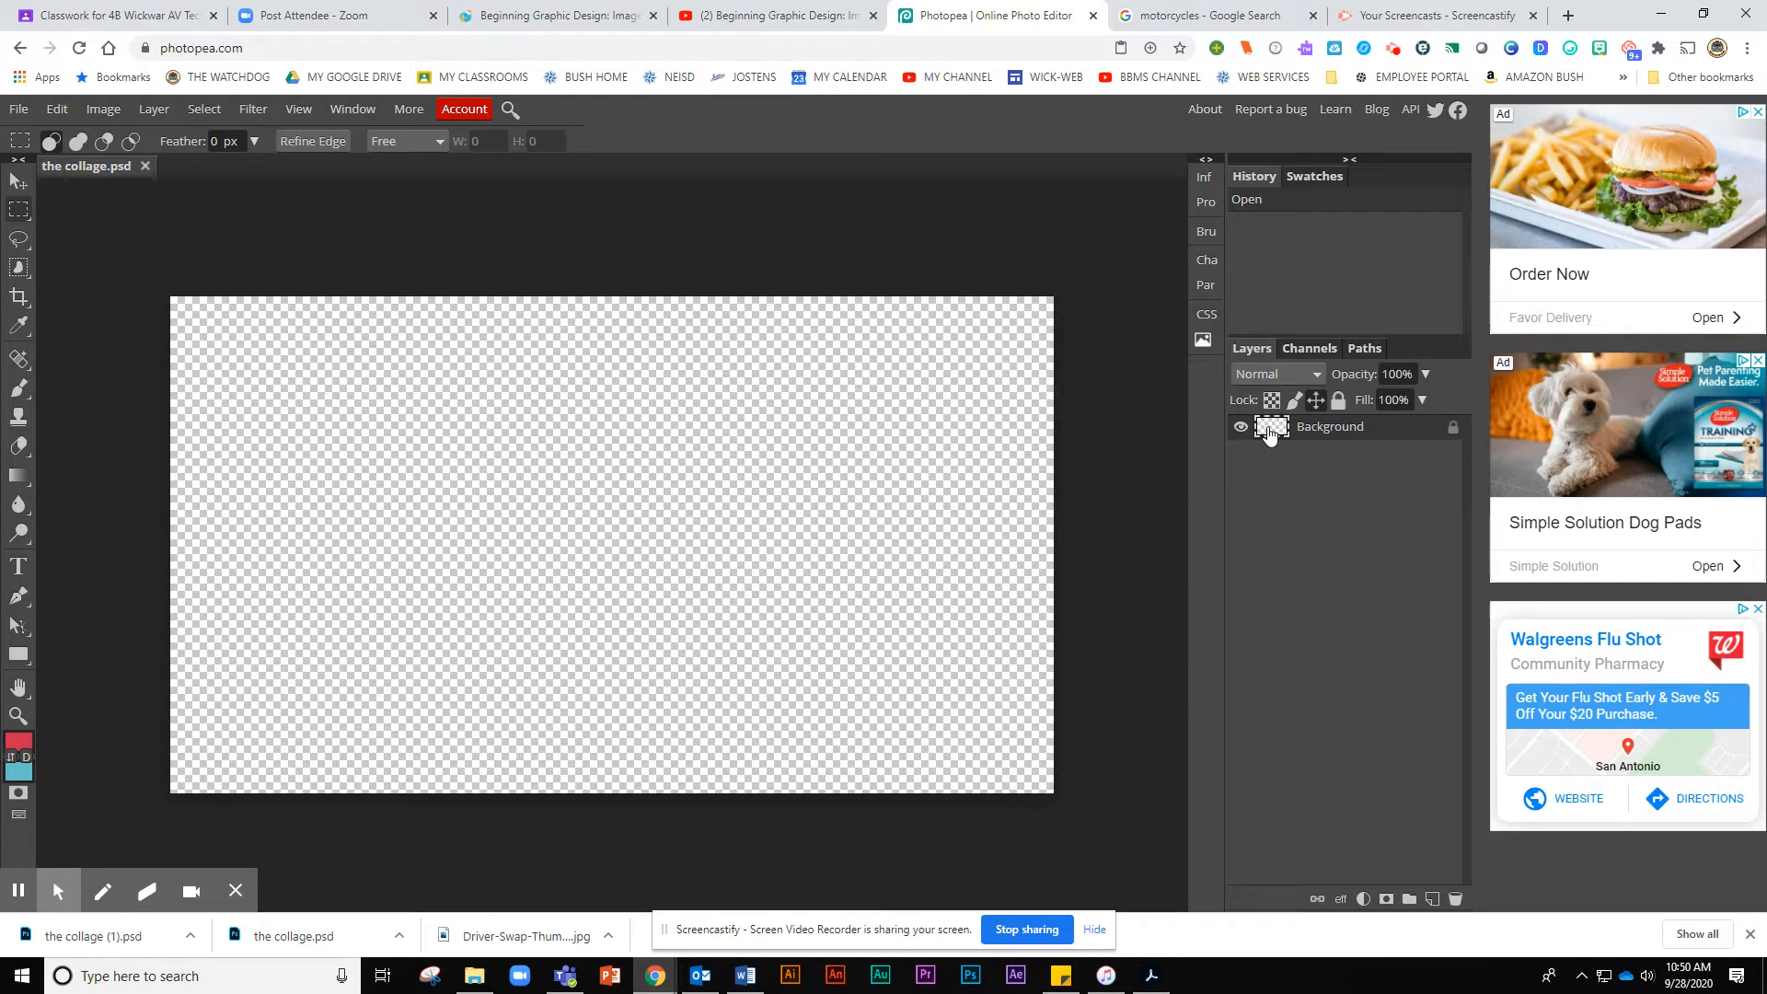
drag(1268, 432, 1433, 902)
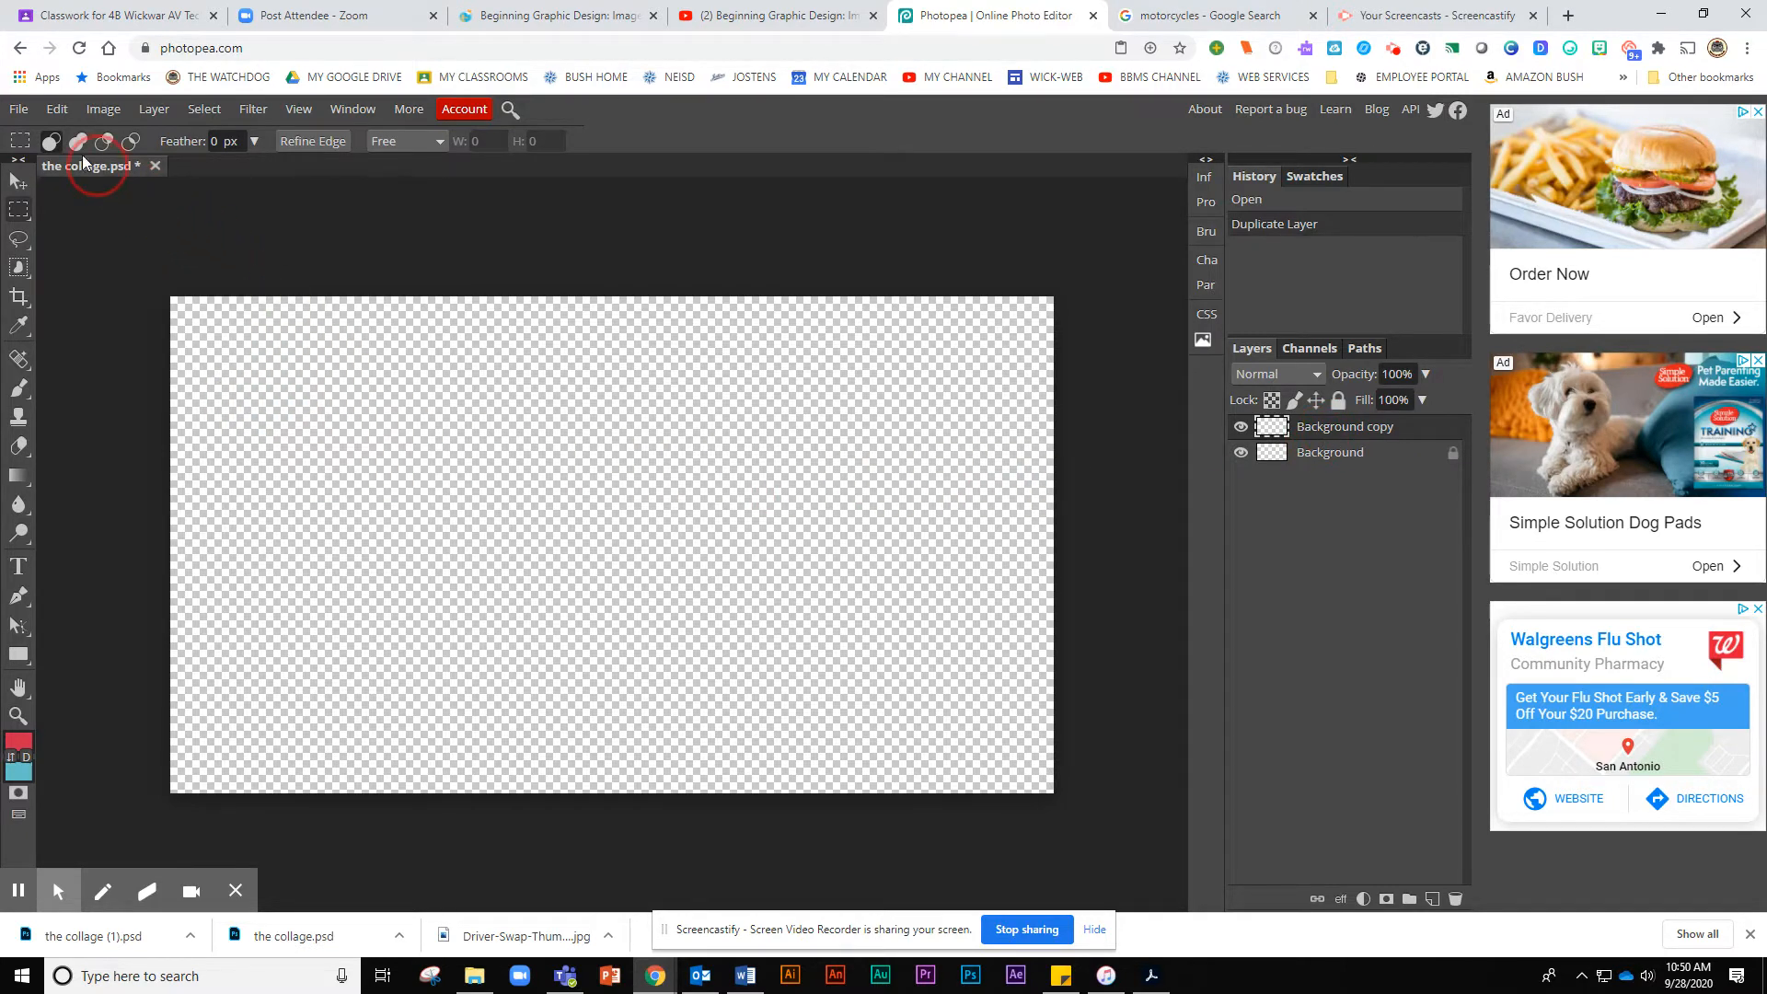
Step: Open the photo IMG_7510 from the "collage pics" folder on the Desktop as its own document
click(25, 112)
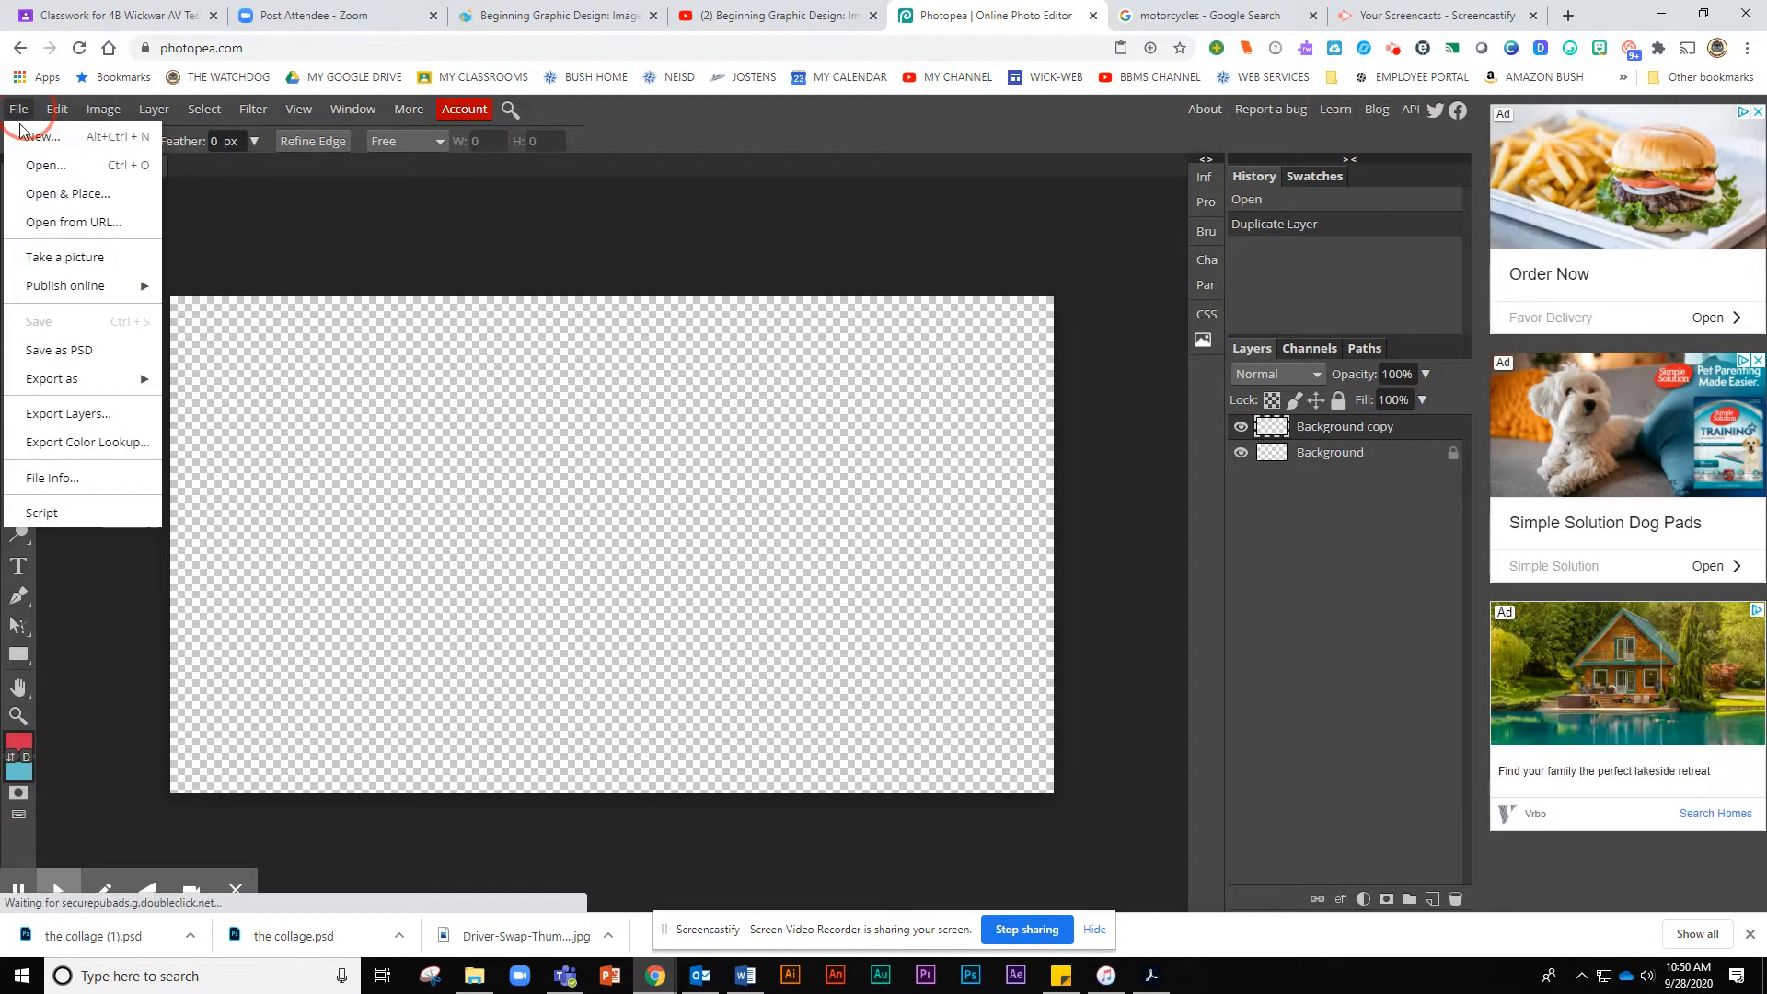
click(41, 165)
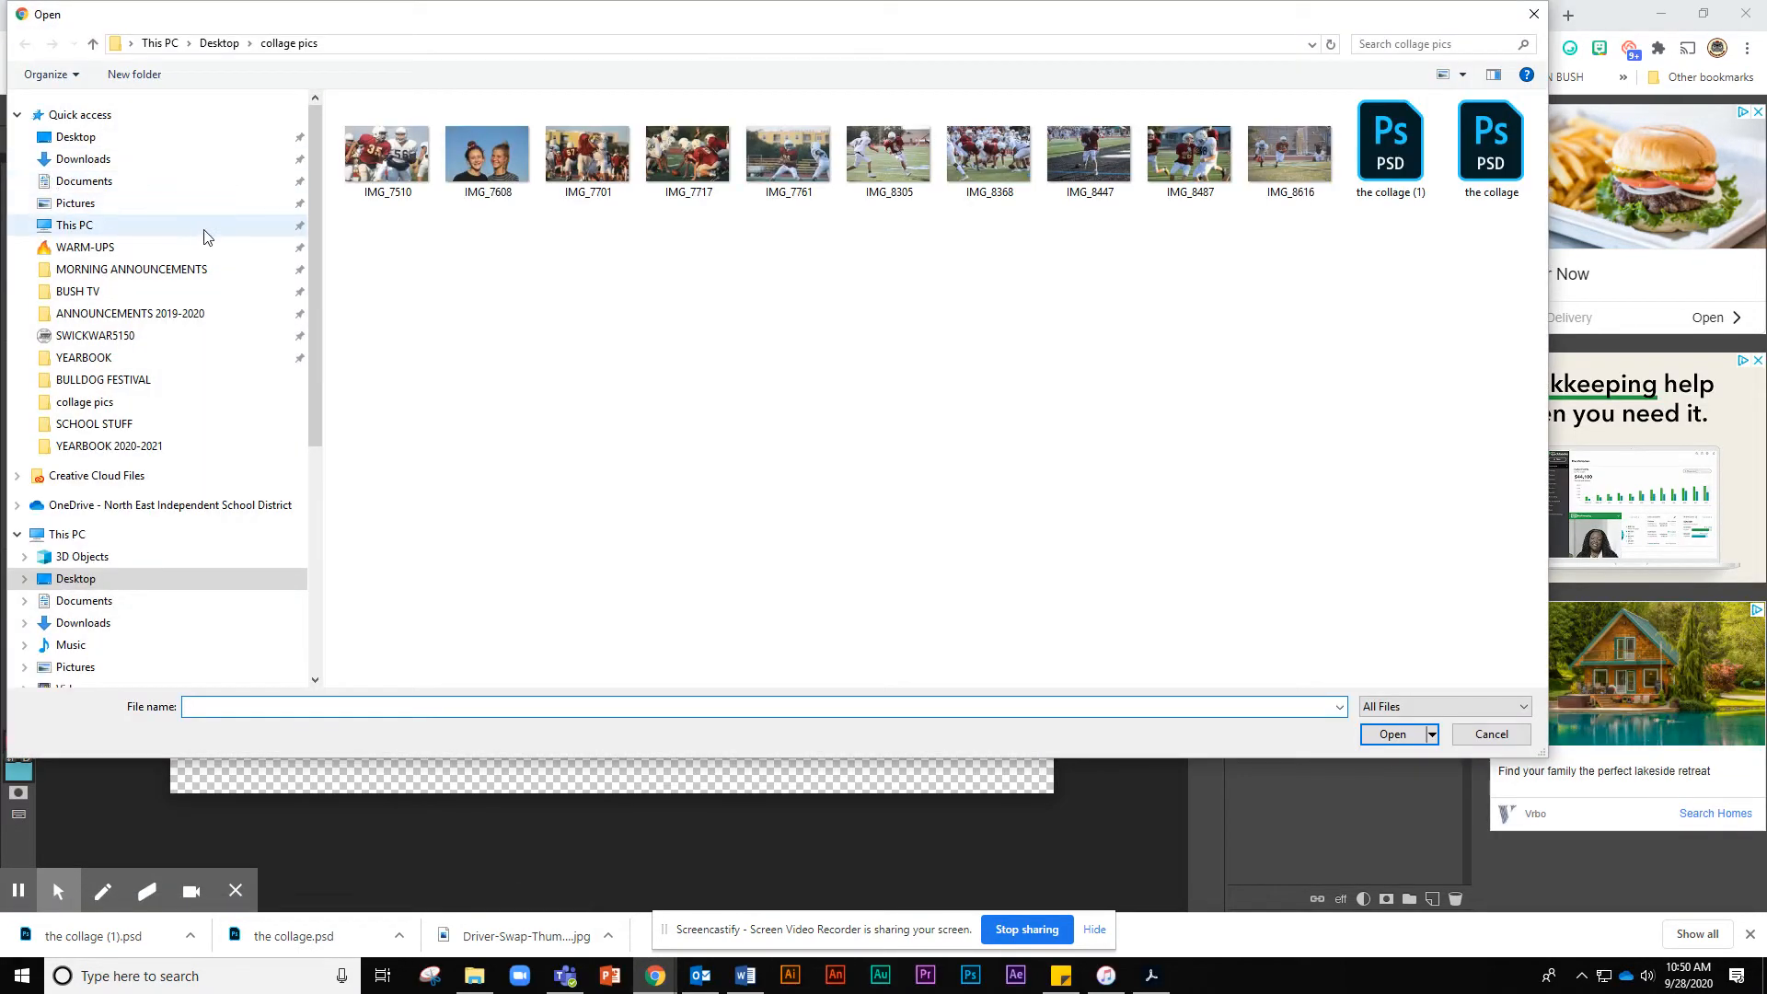
click(216, 46)
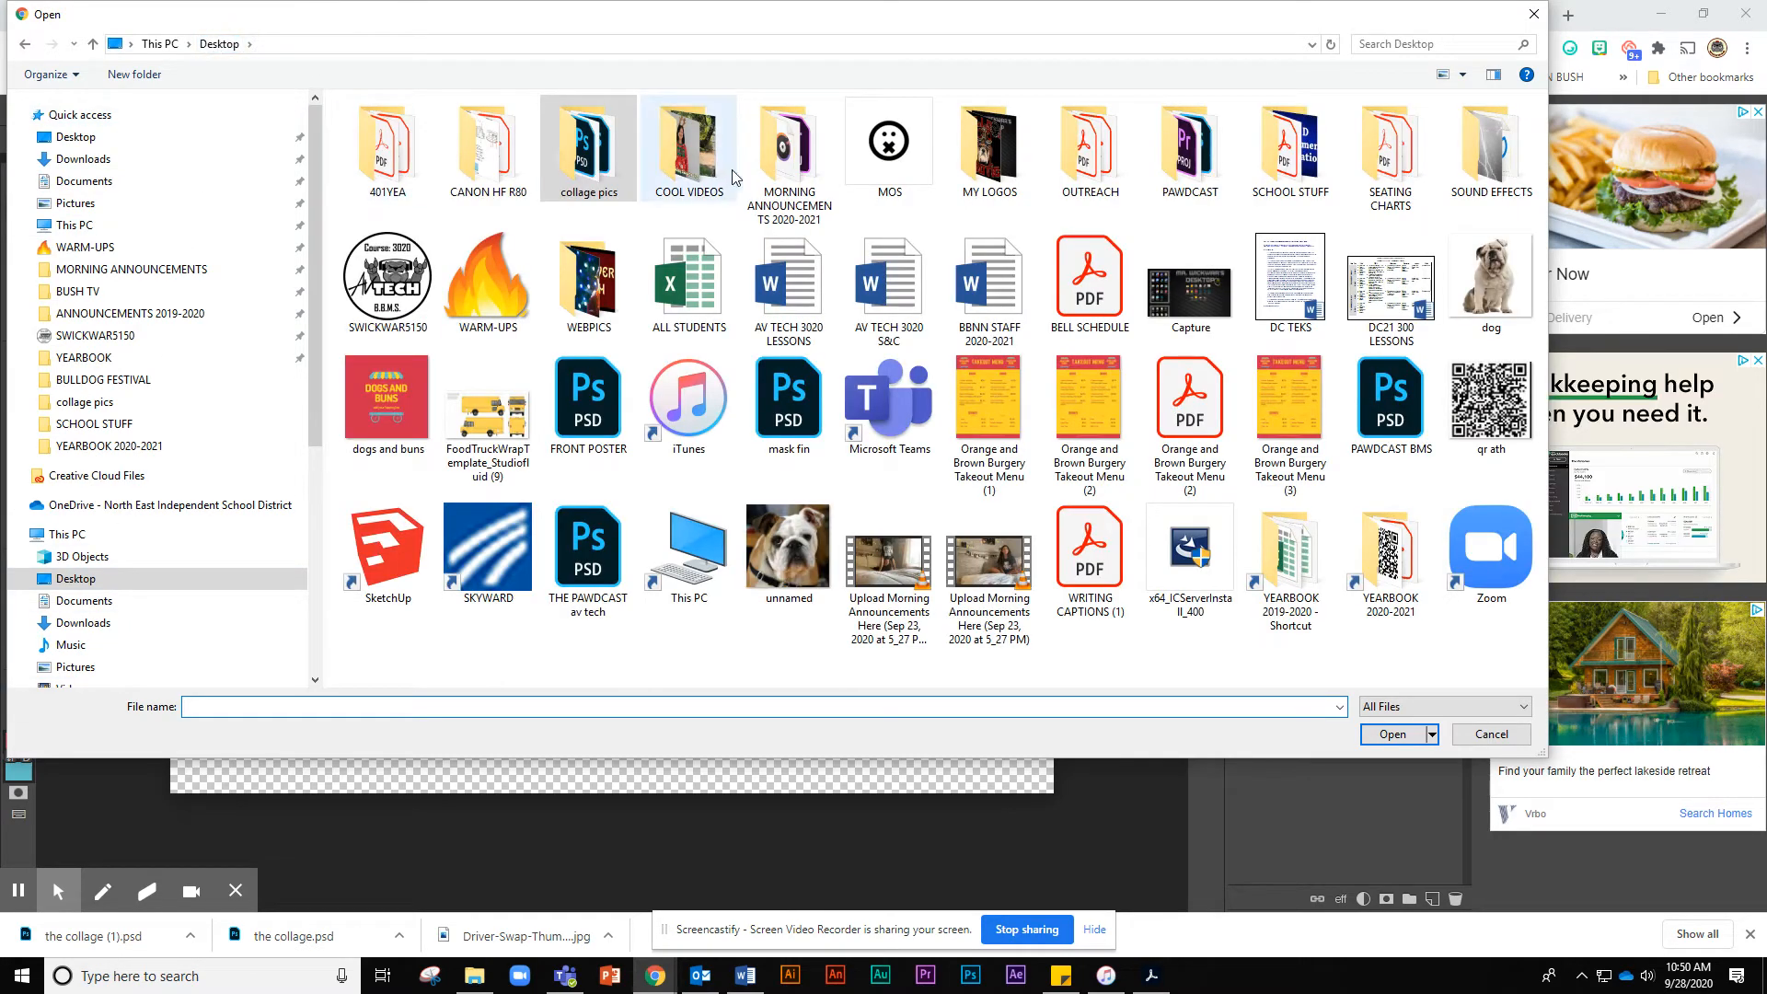
double_click(600, 153)
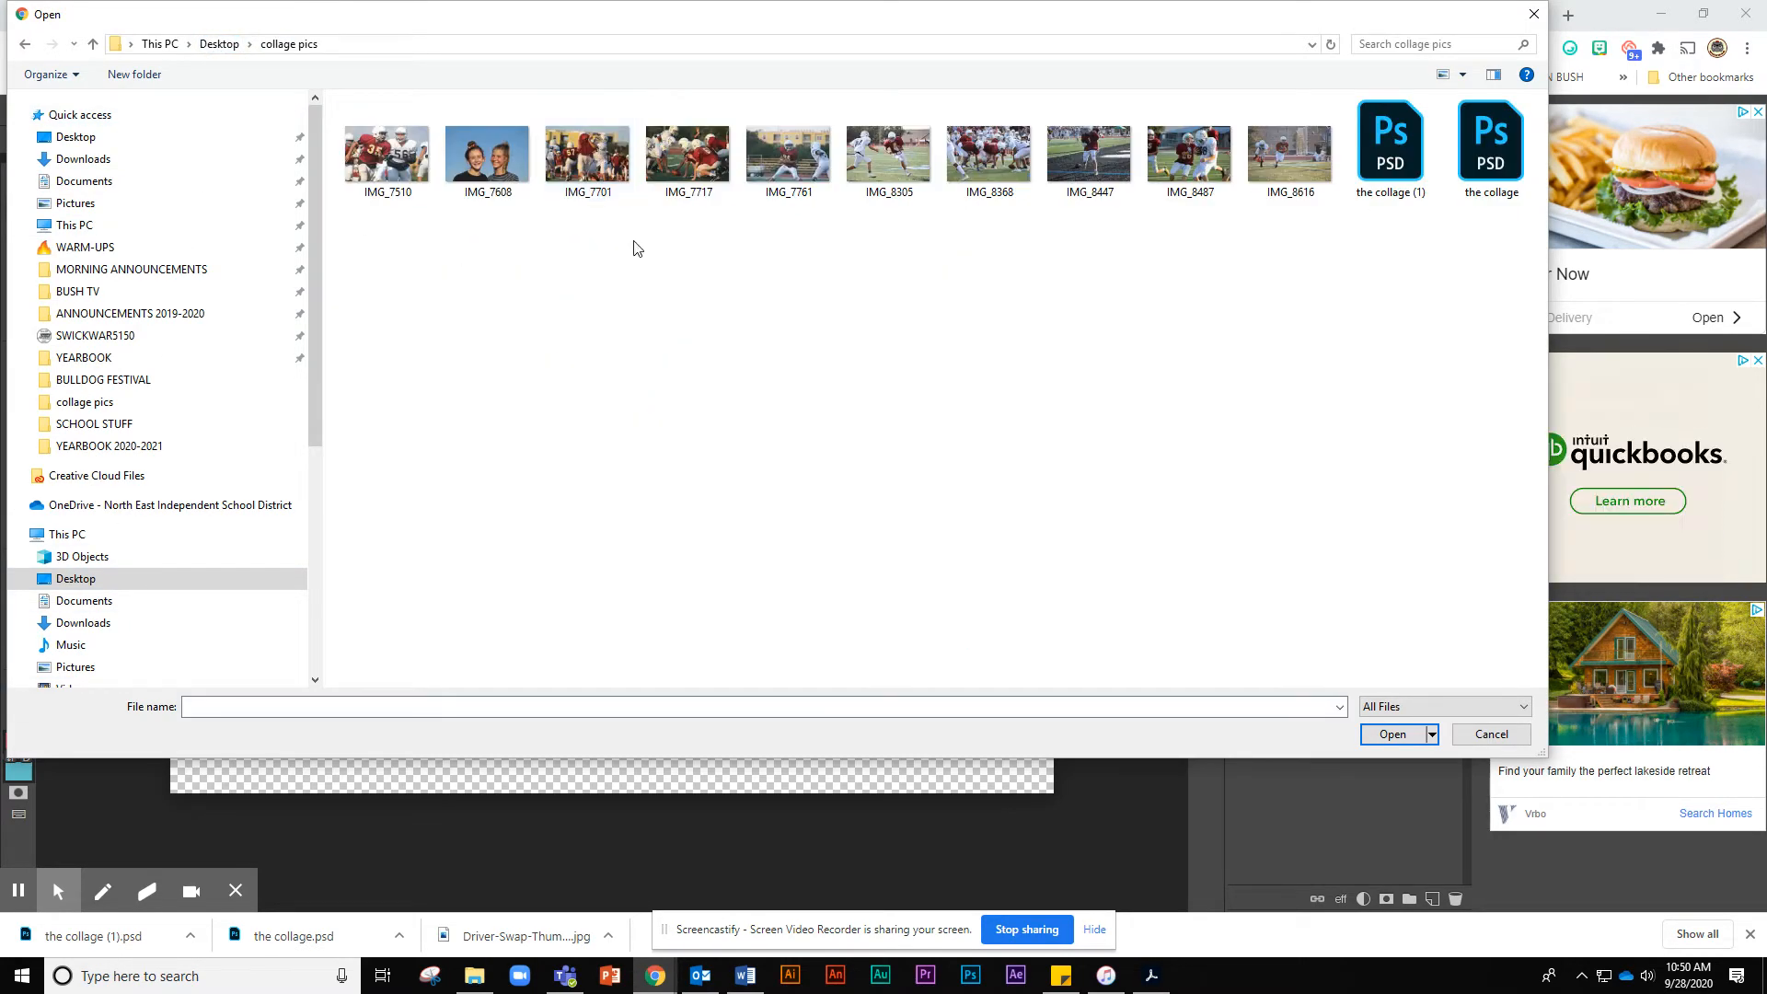
double_click(384, 157)
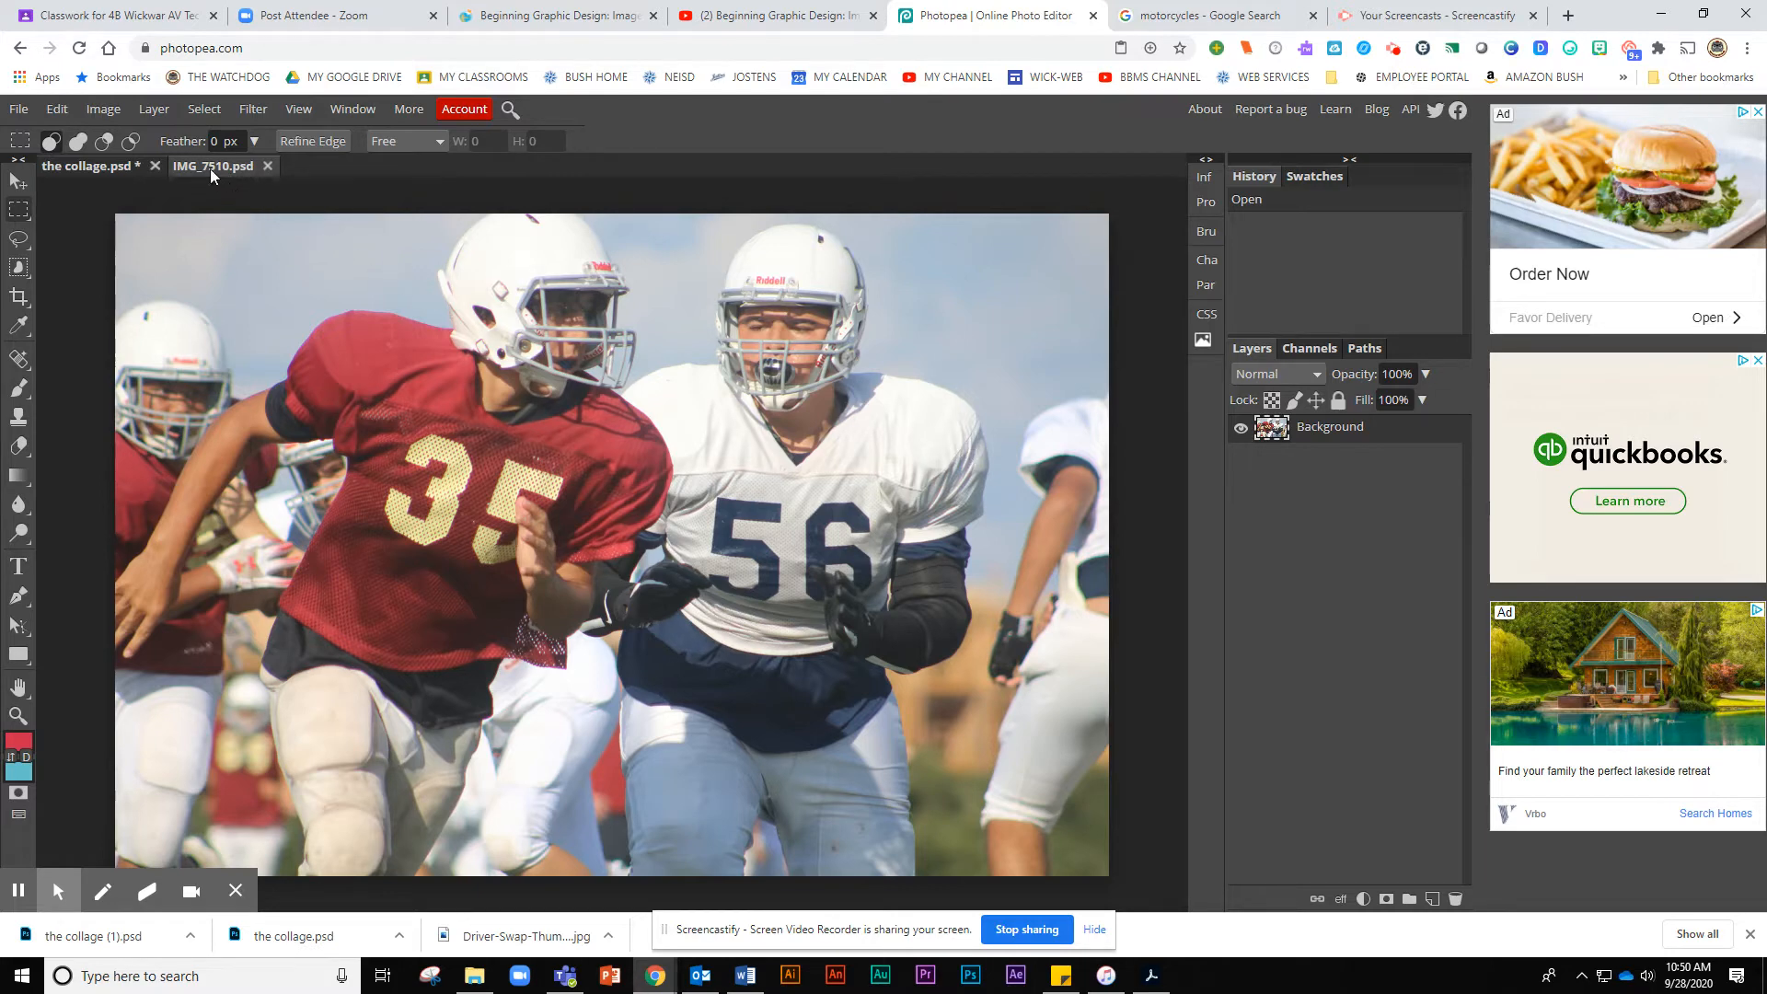
Step: Return to the collage document and place IMG_7510 into it as a new layer
click(83, 167)
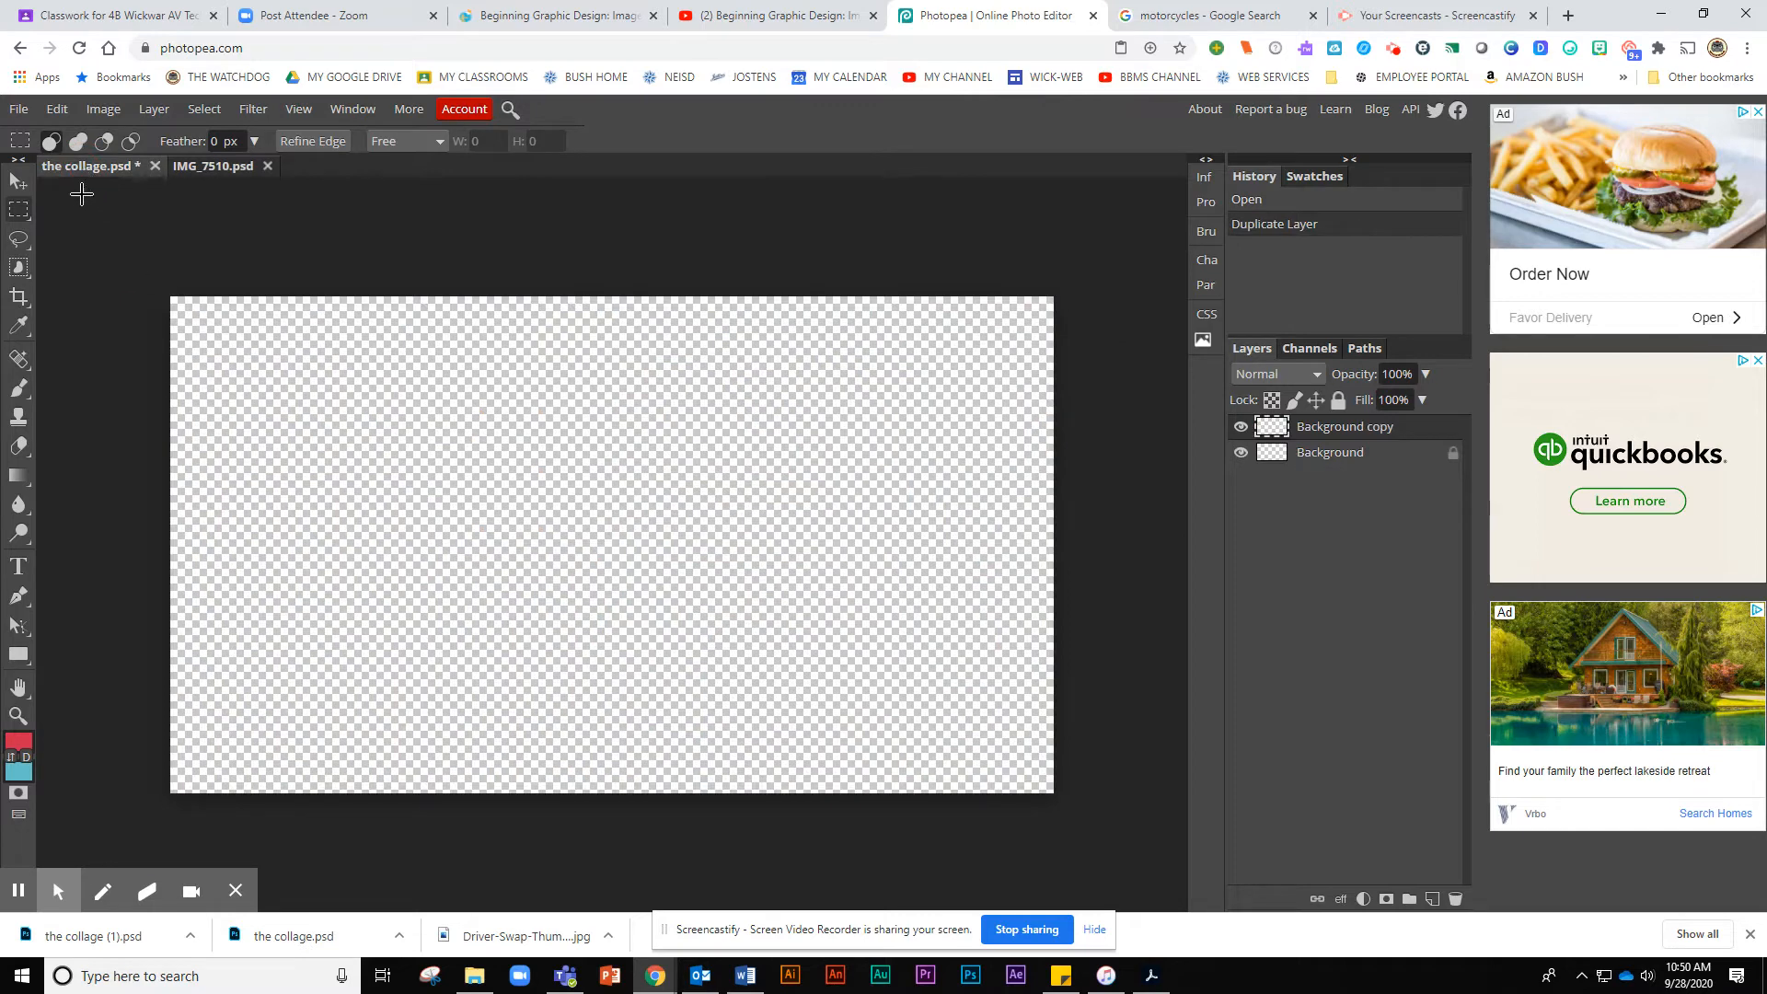
click(18, 109)
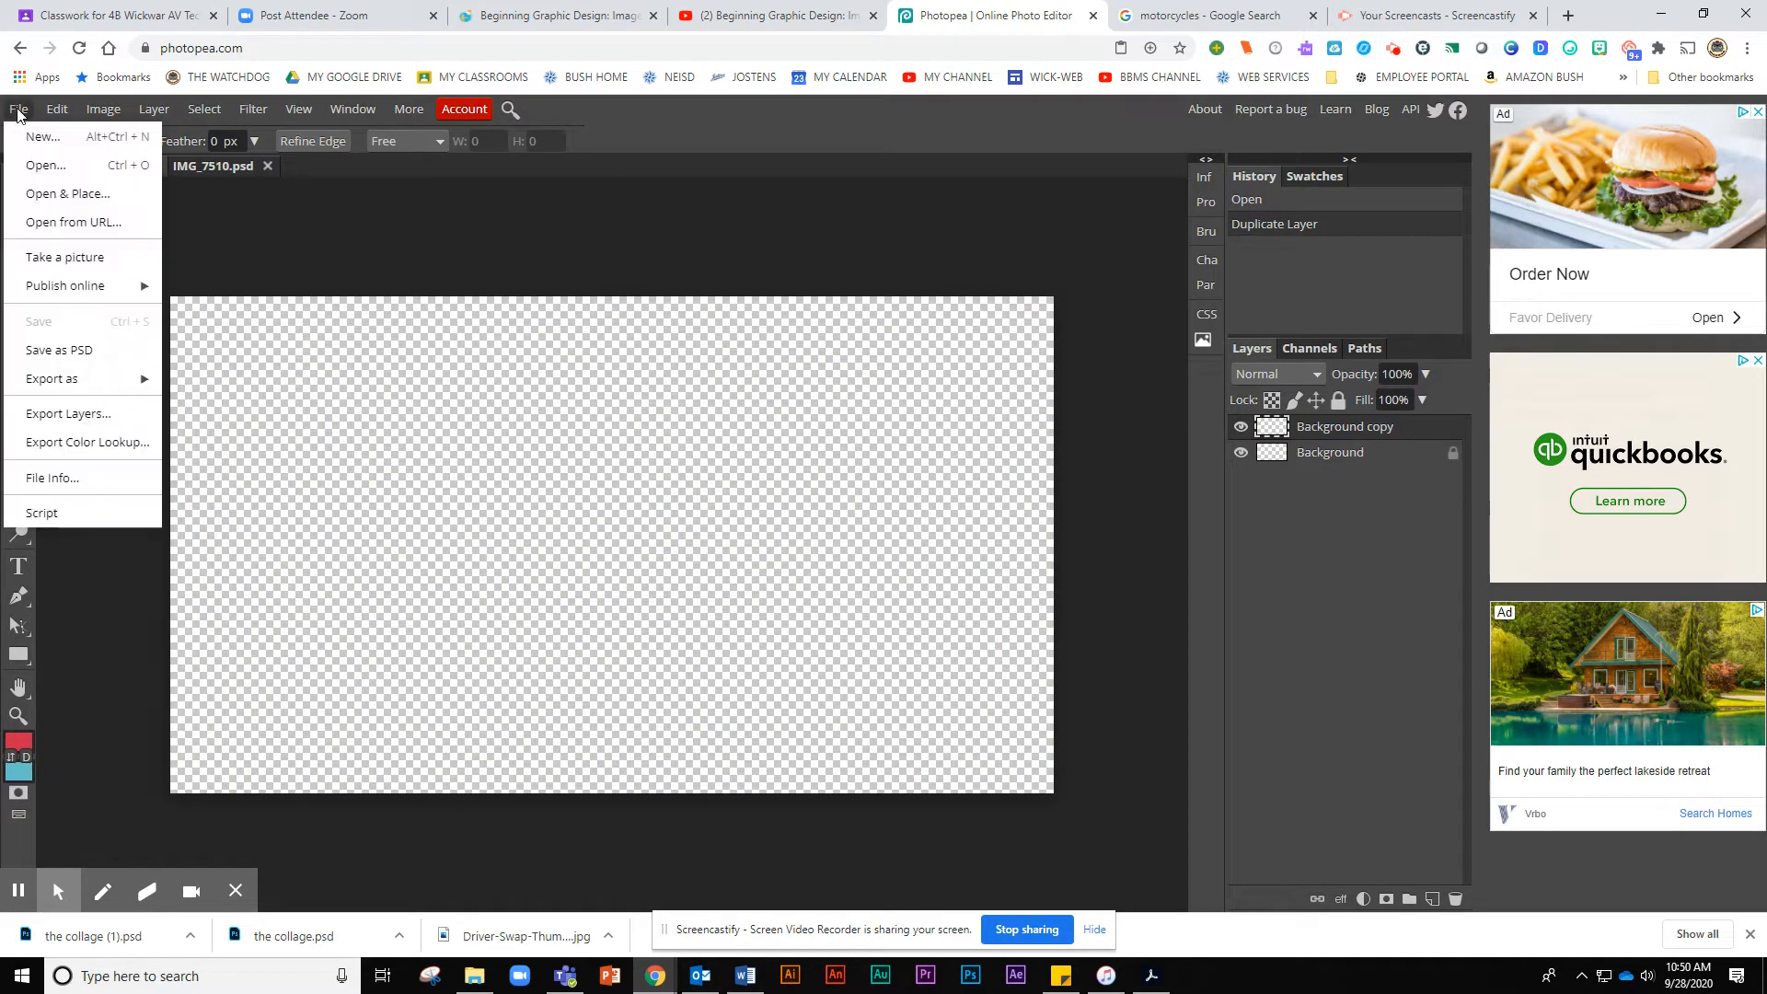
click(55, 196)
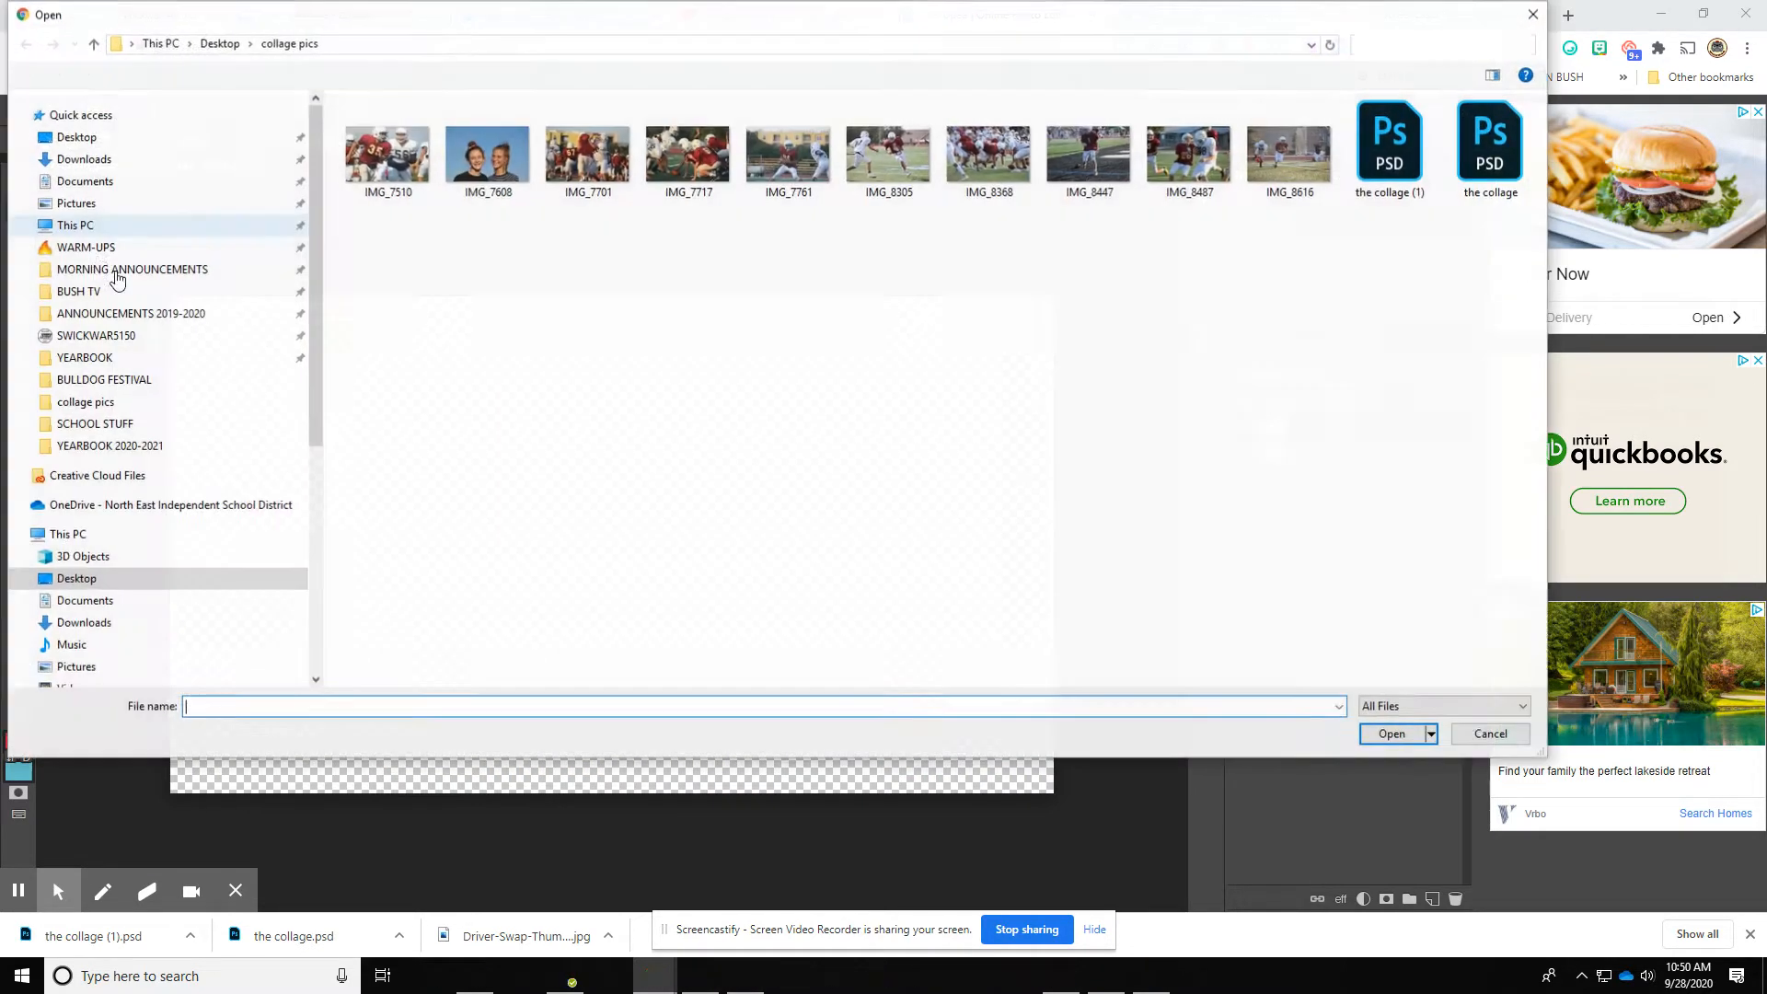
click(373, 158)
click(1391, 735)
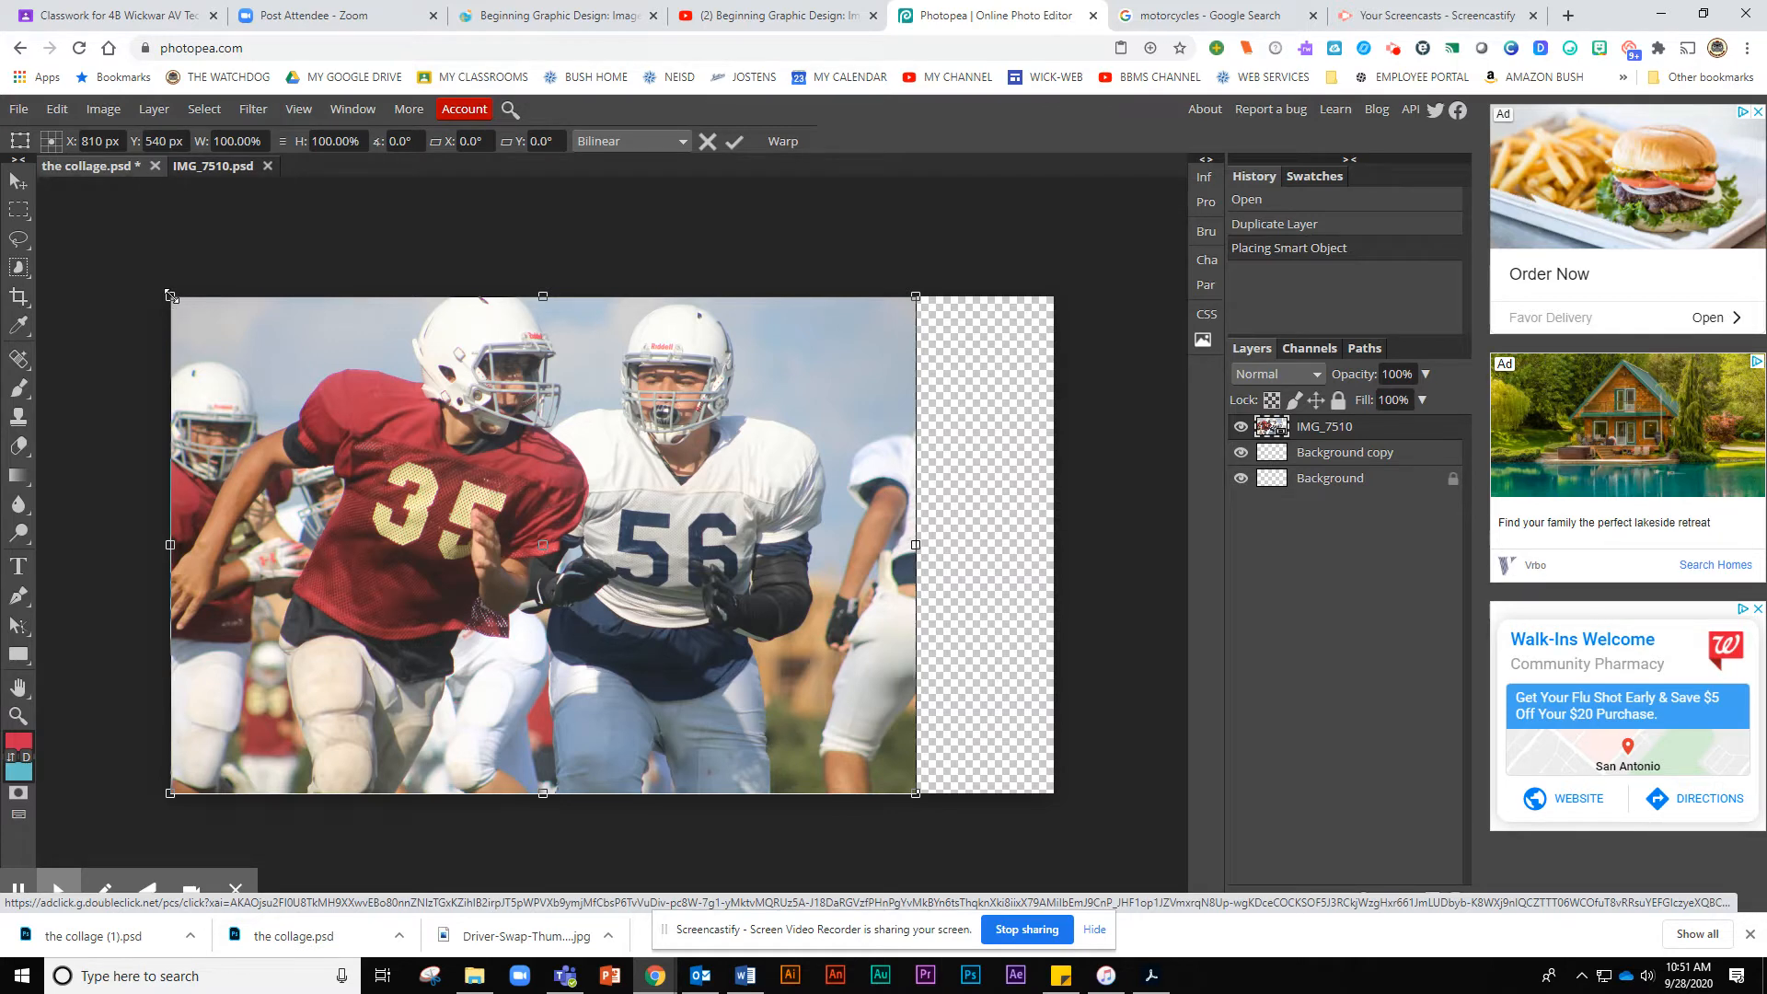
Step: Scale the placed IMG_7510 photo to about 40% and position it in the upper-left area of the canvas
drag(170, 296, 624, 865)
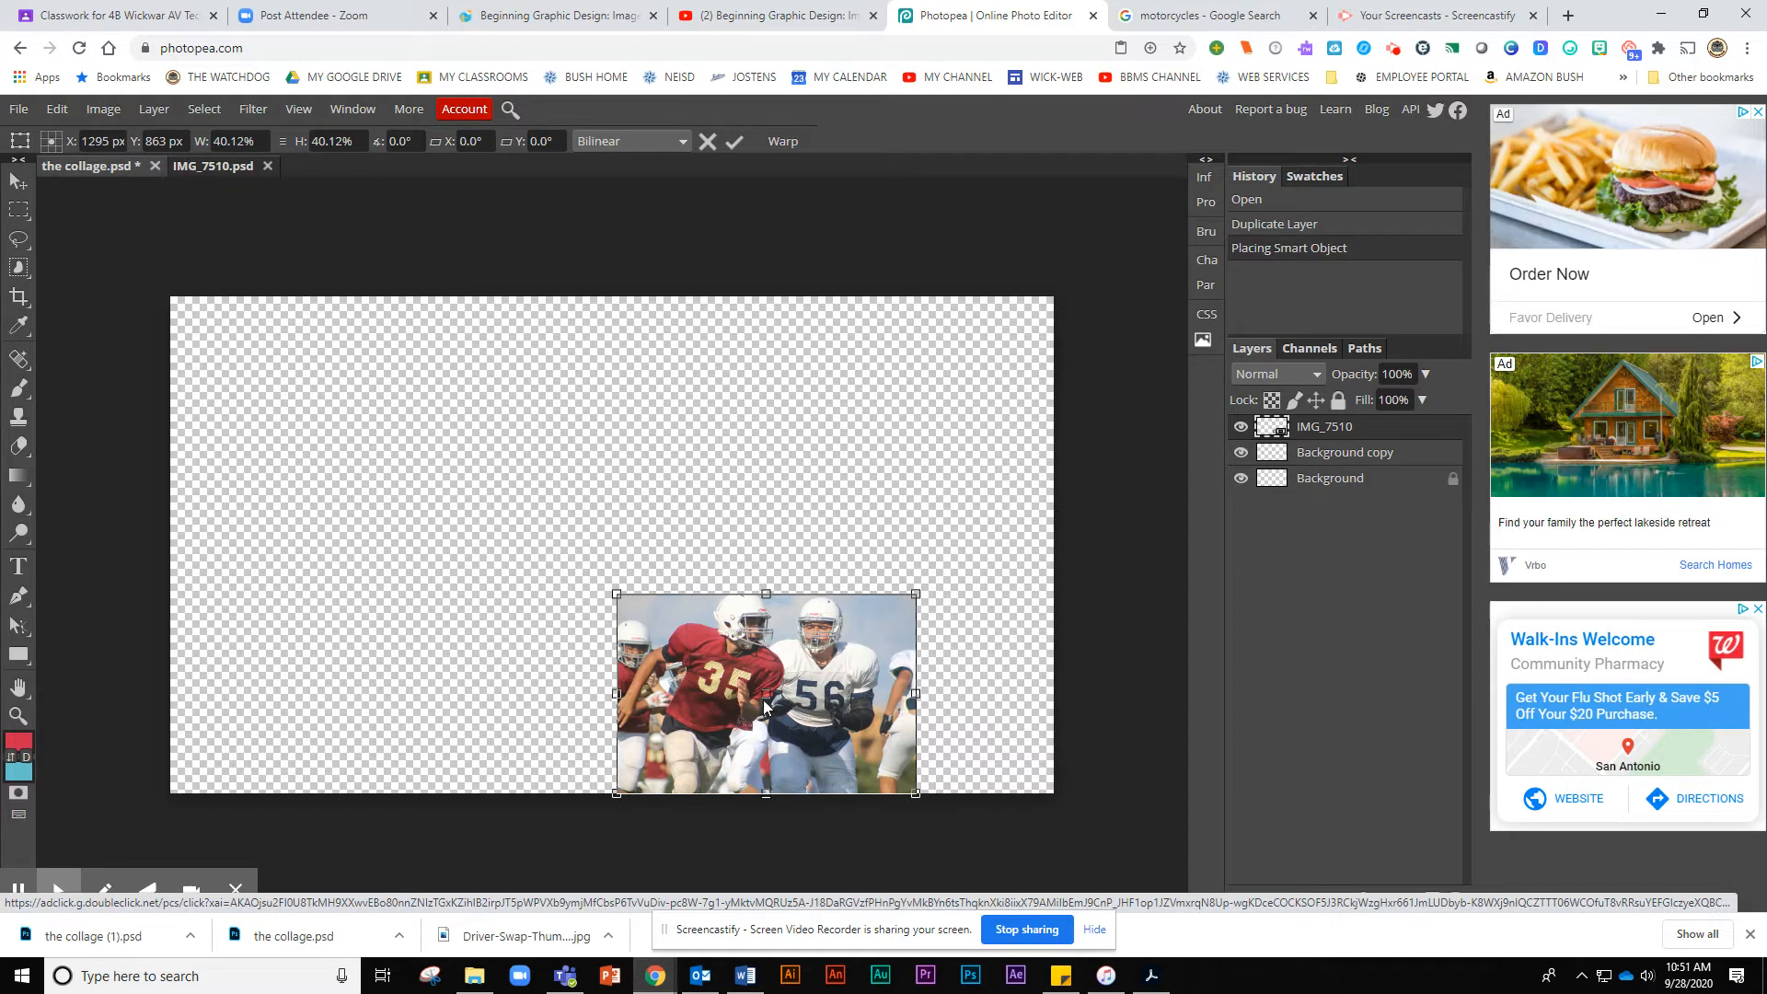
drag(755, 695, 366, 453)
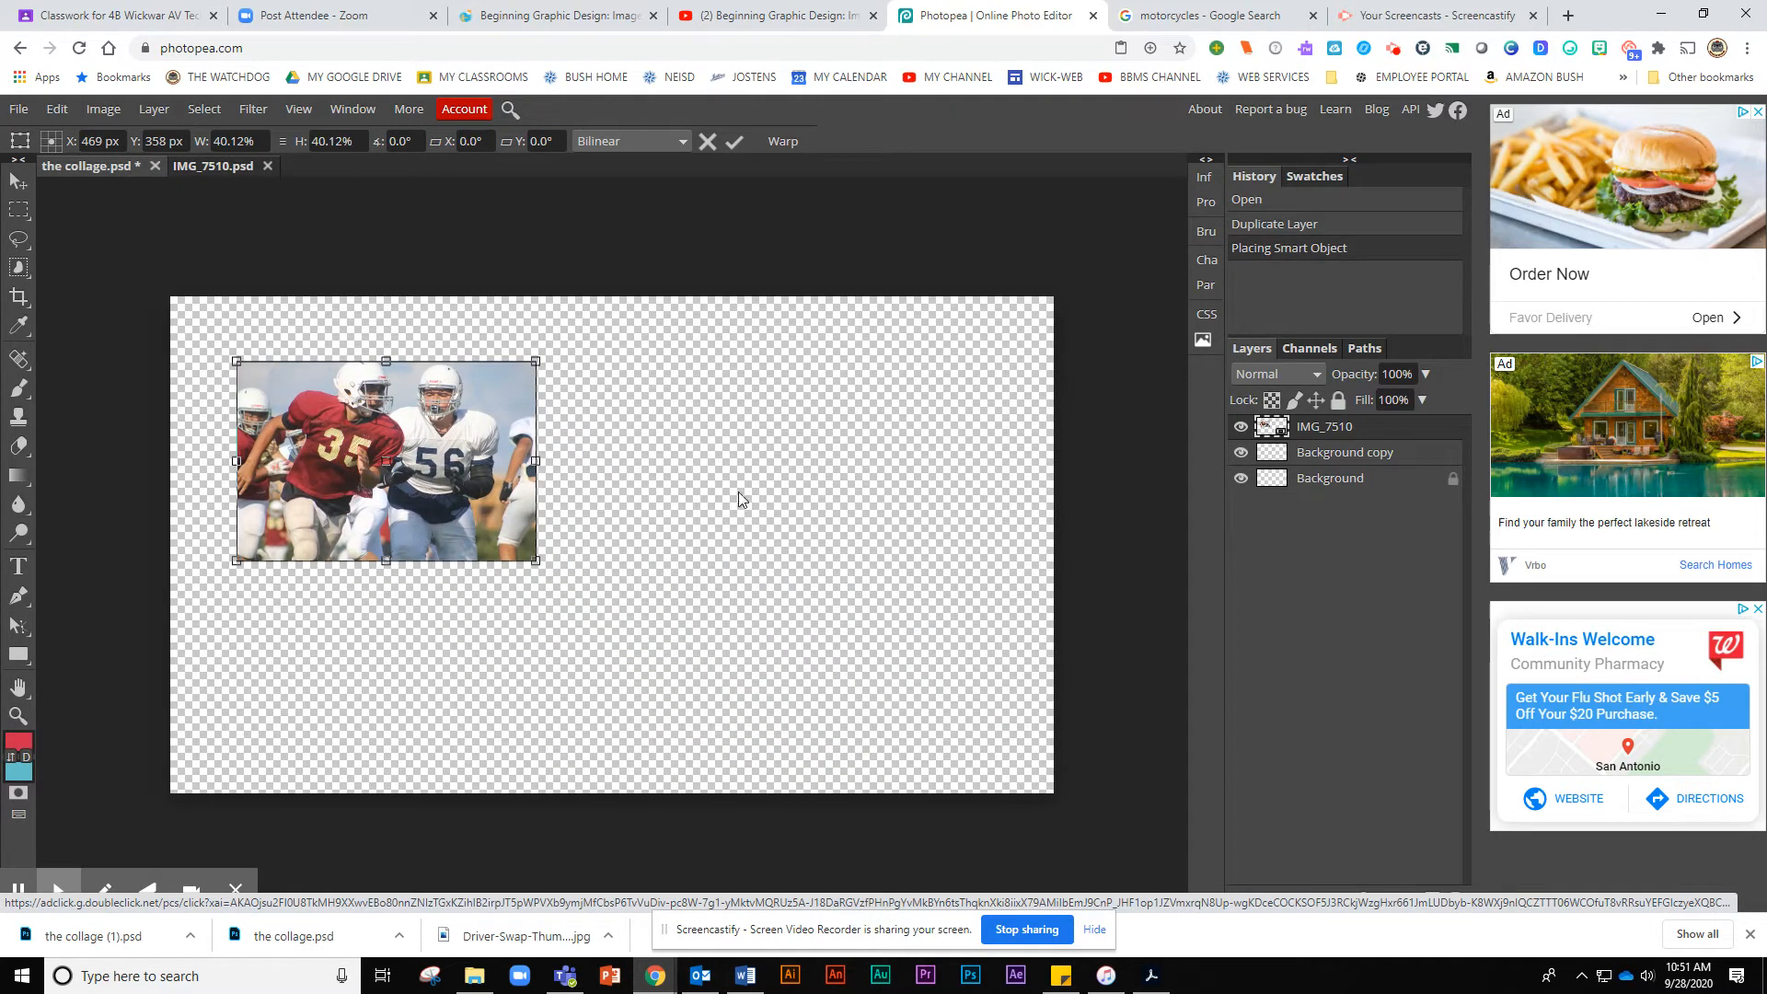
click(1395, 438)
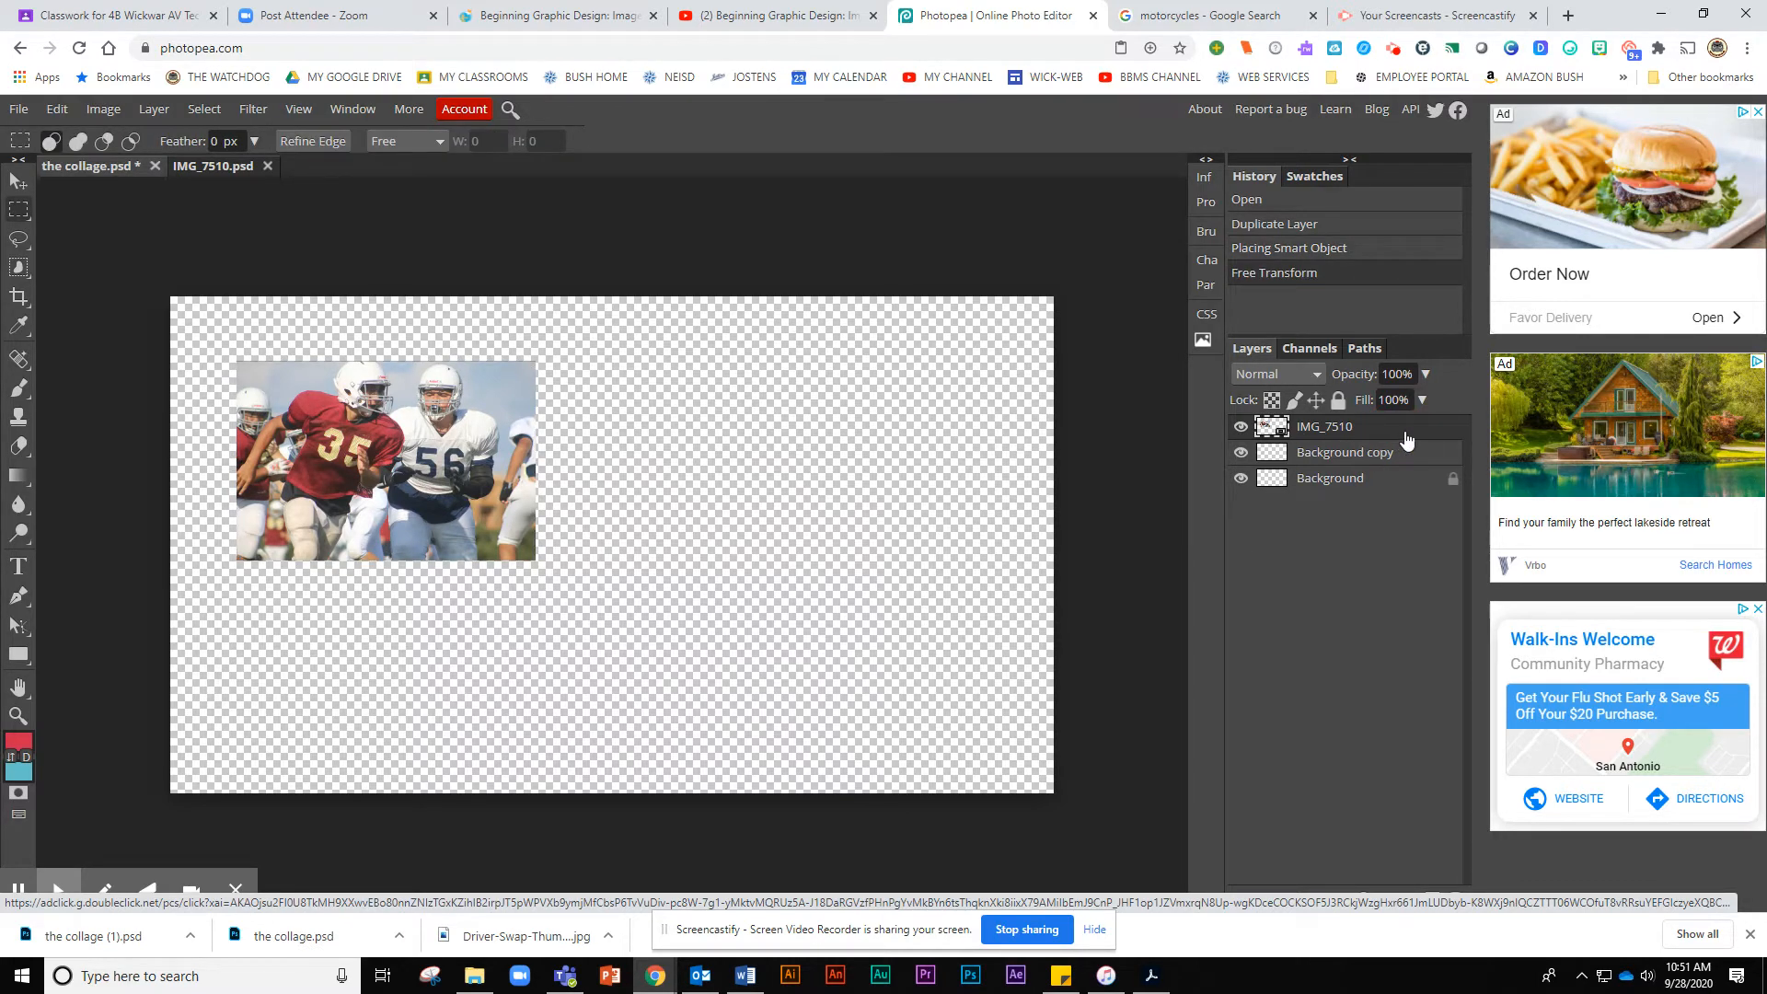
Step: Add a Stroke layer style to IMG_7510, positioned Inside with a size of 27 px
double_click(1407, 437)
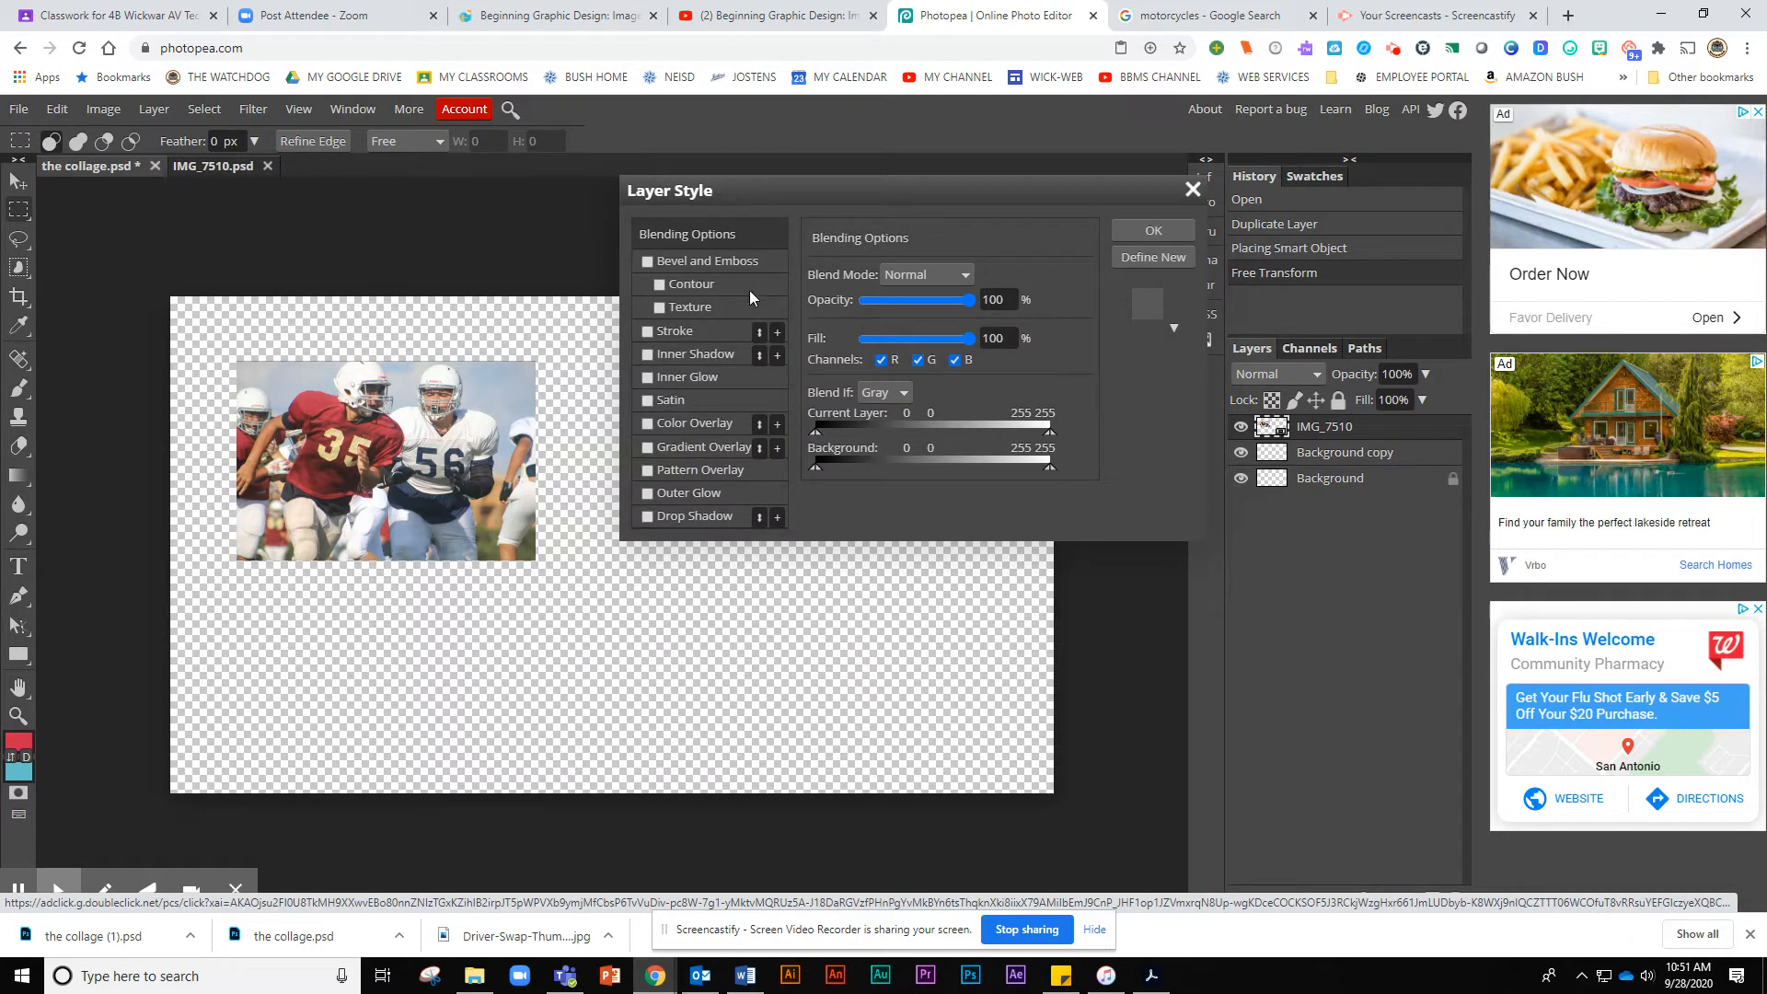
click(644, 332)
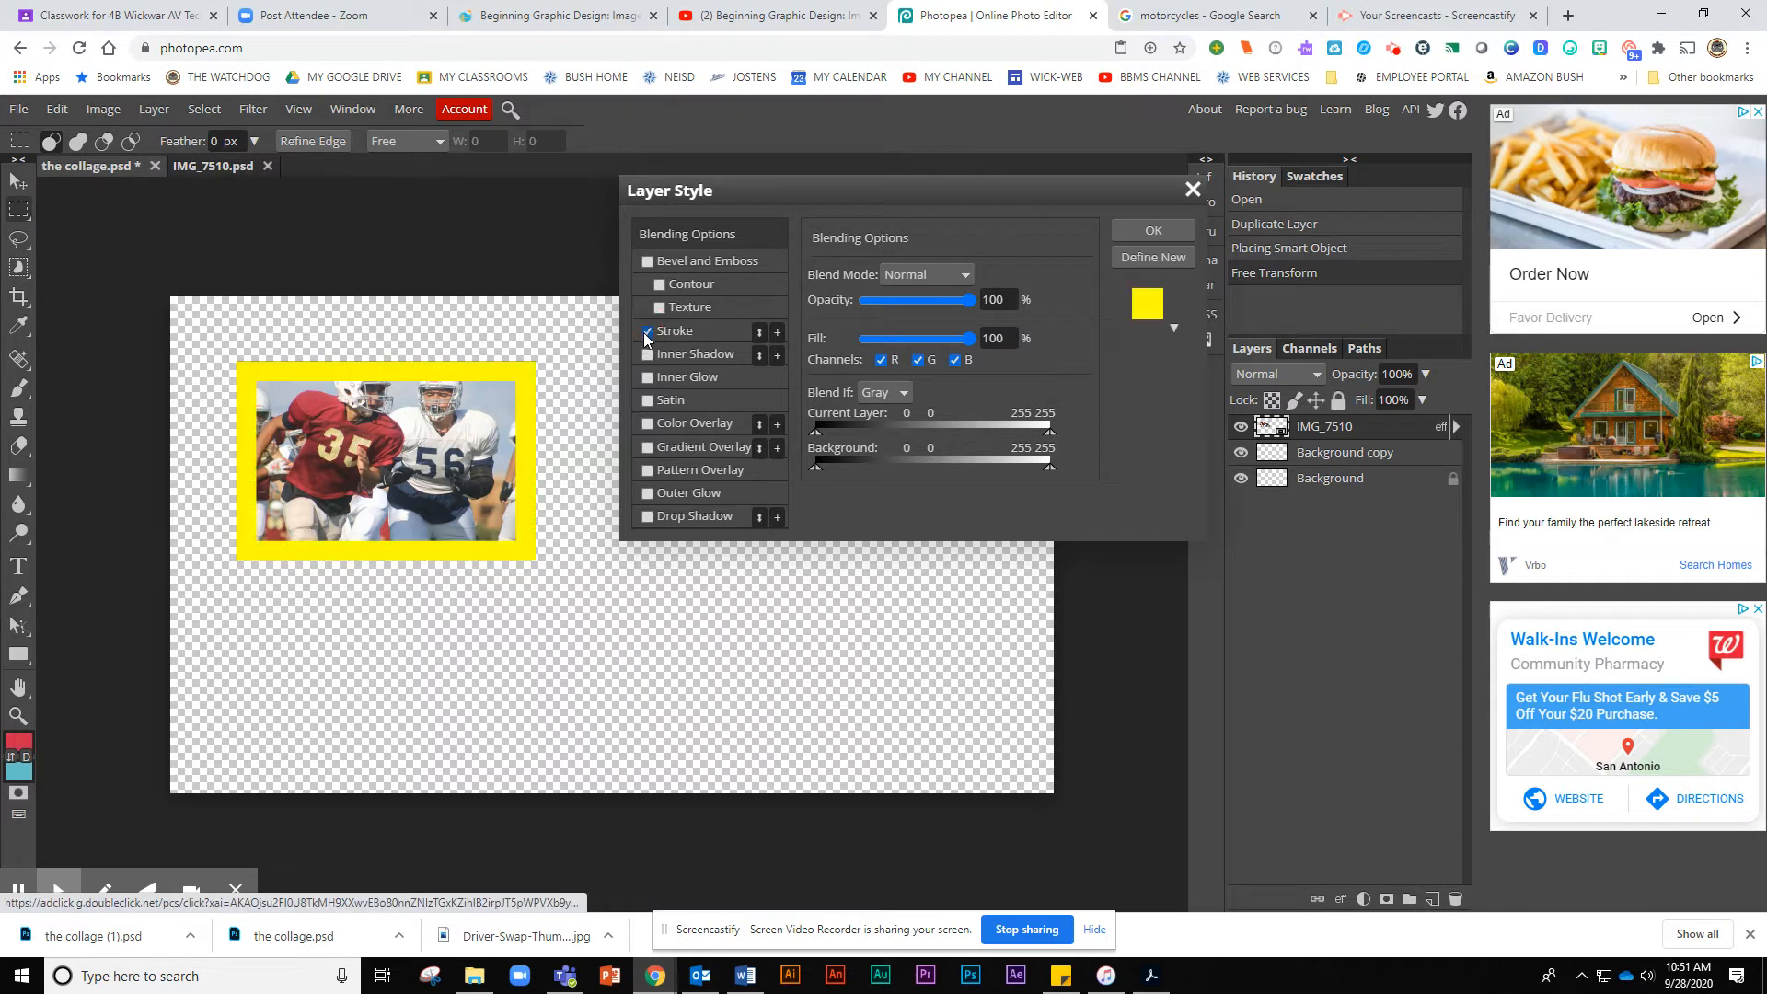
click(716, 329)
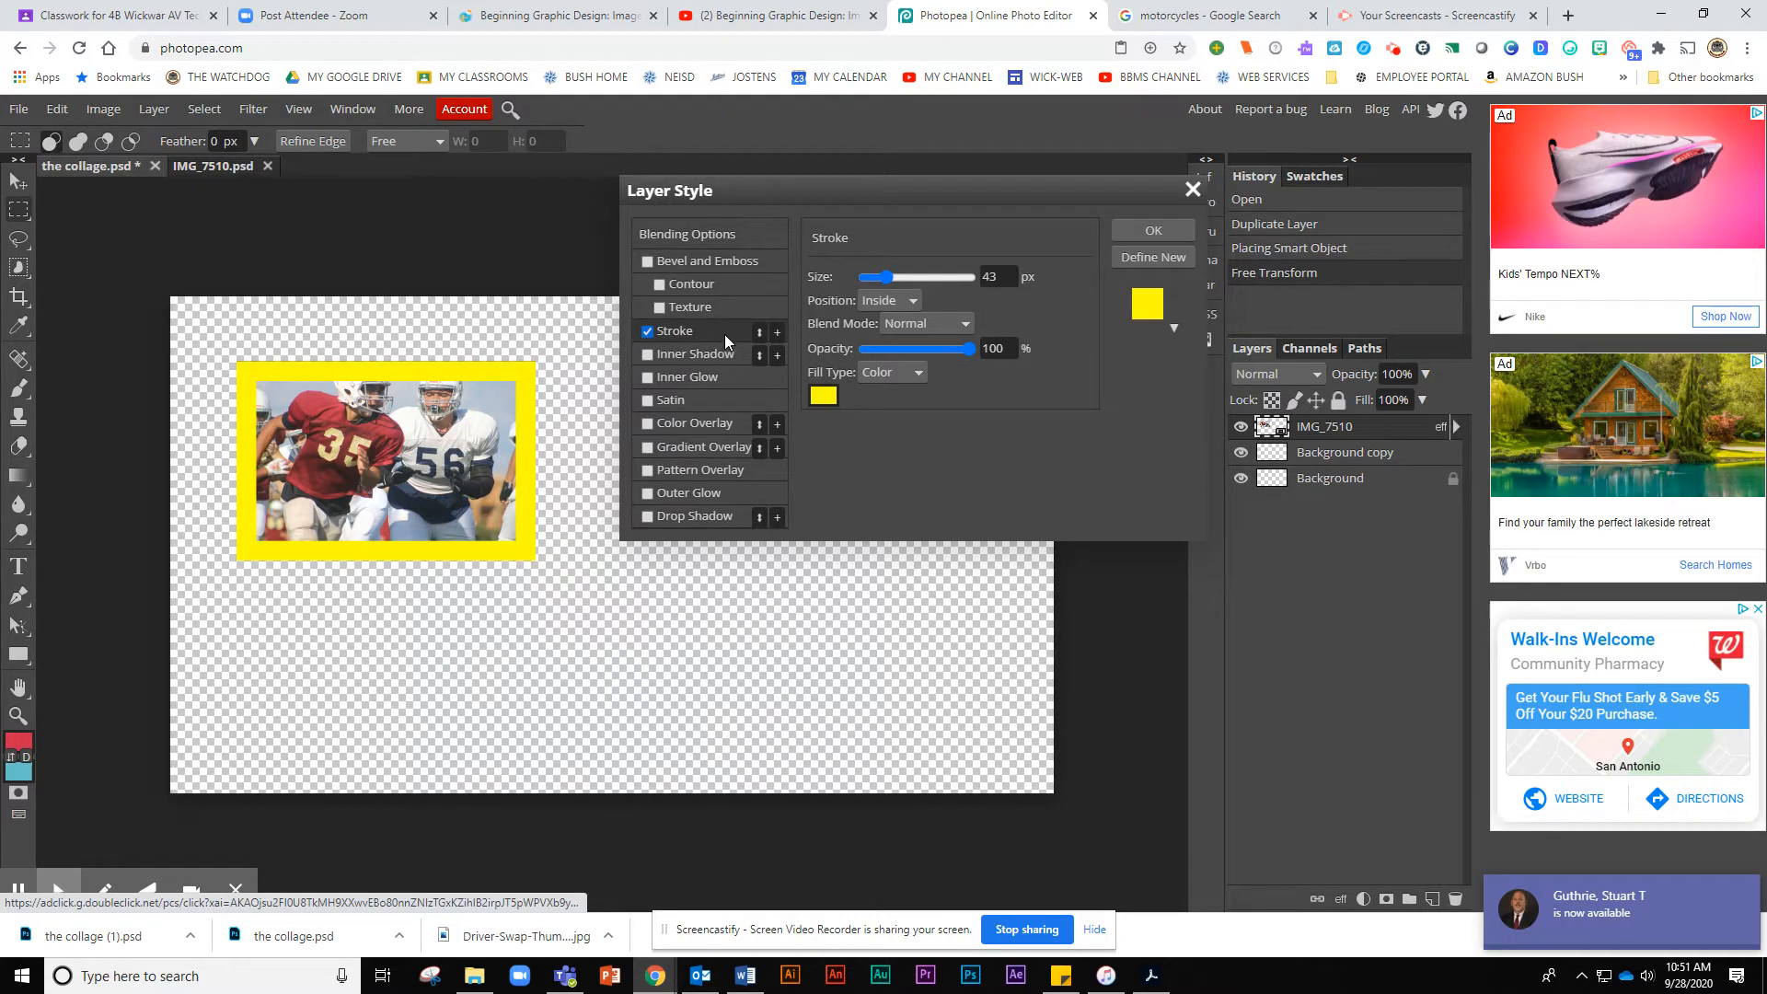
click(913, 300)
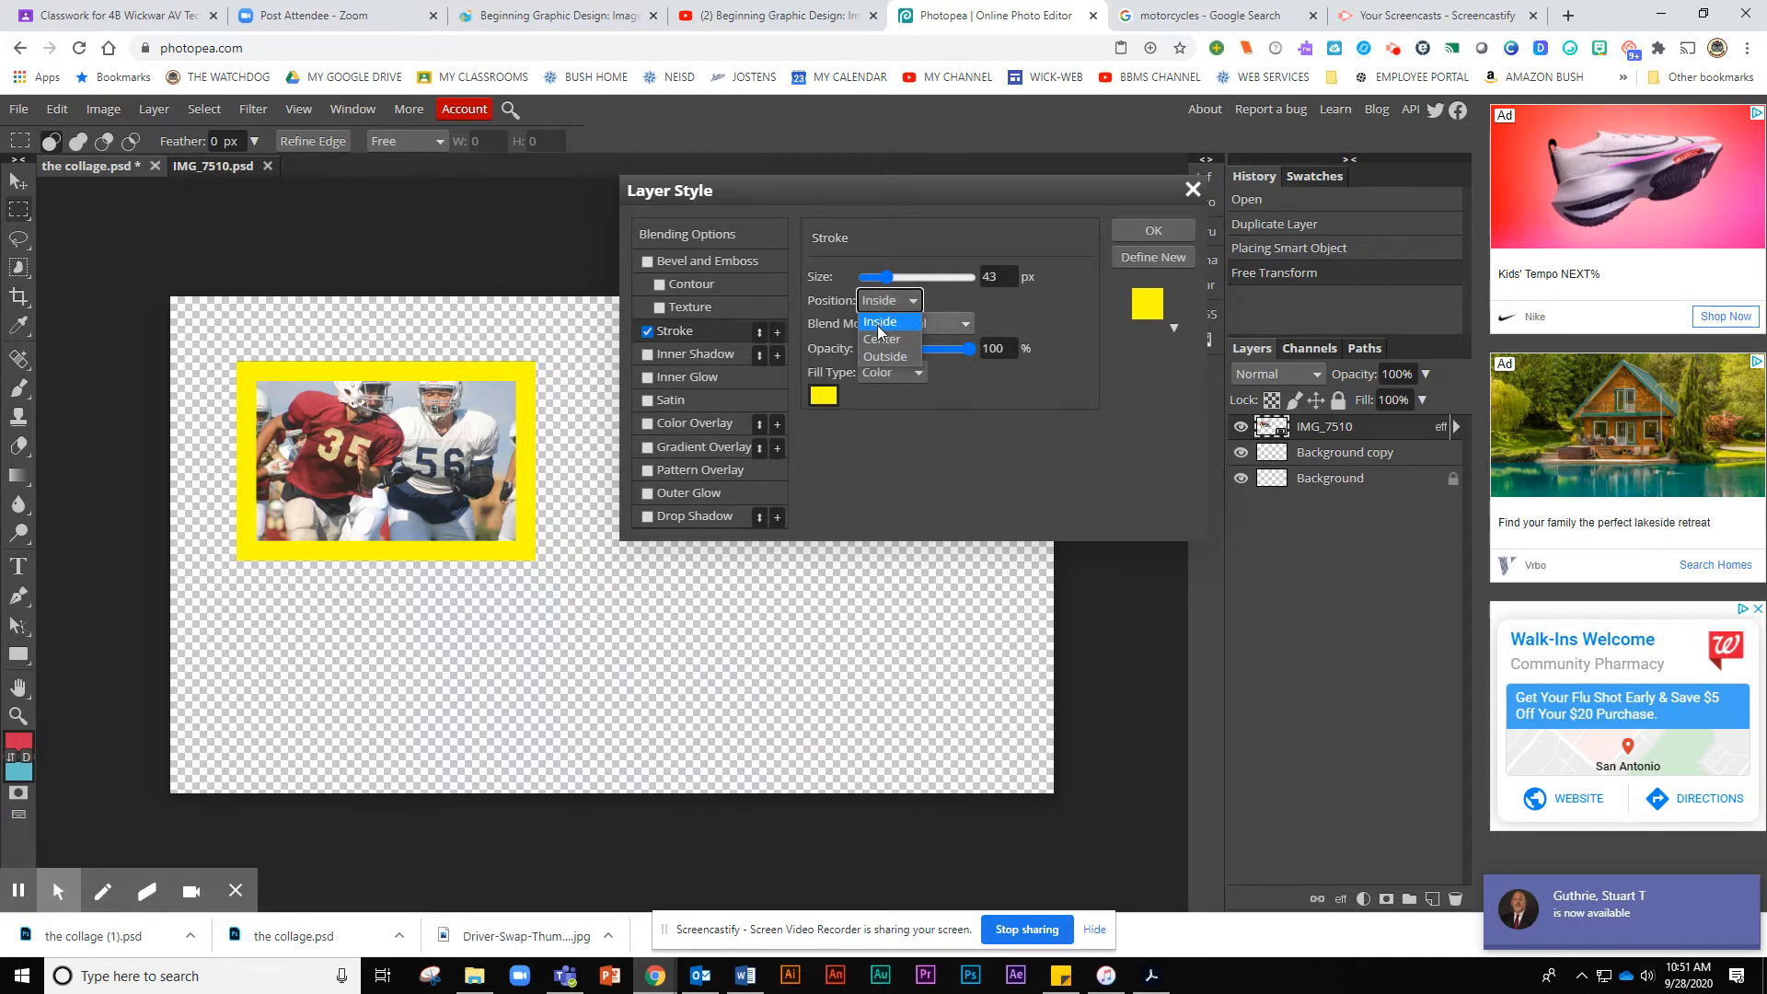
click(881, 324)
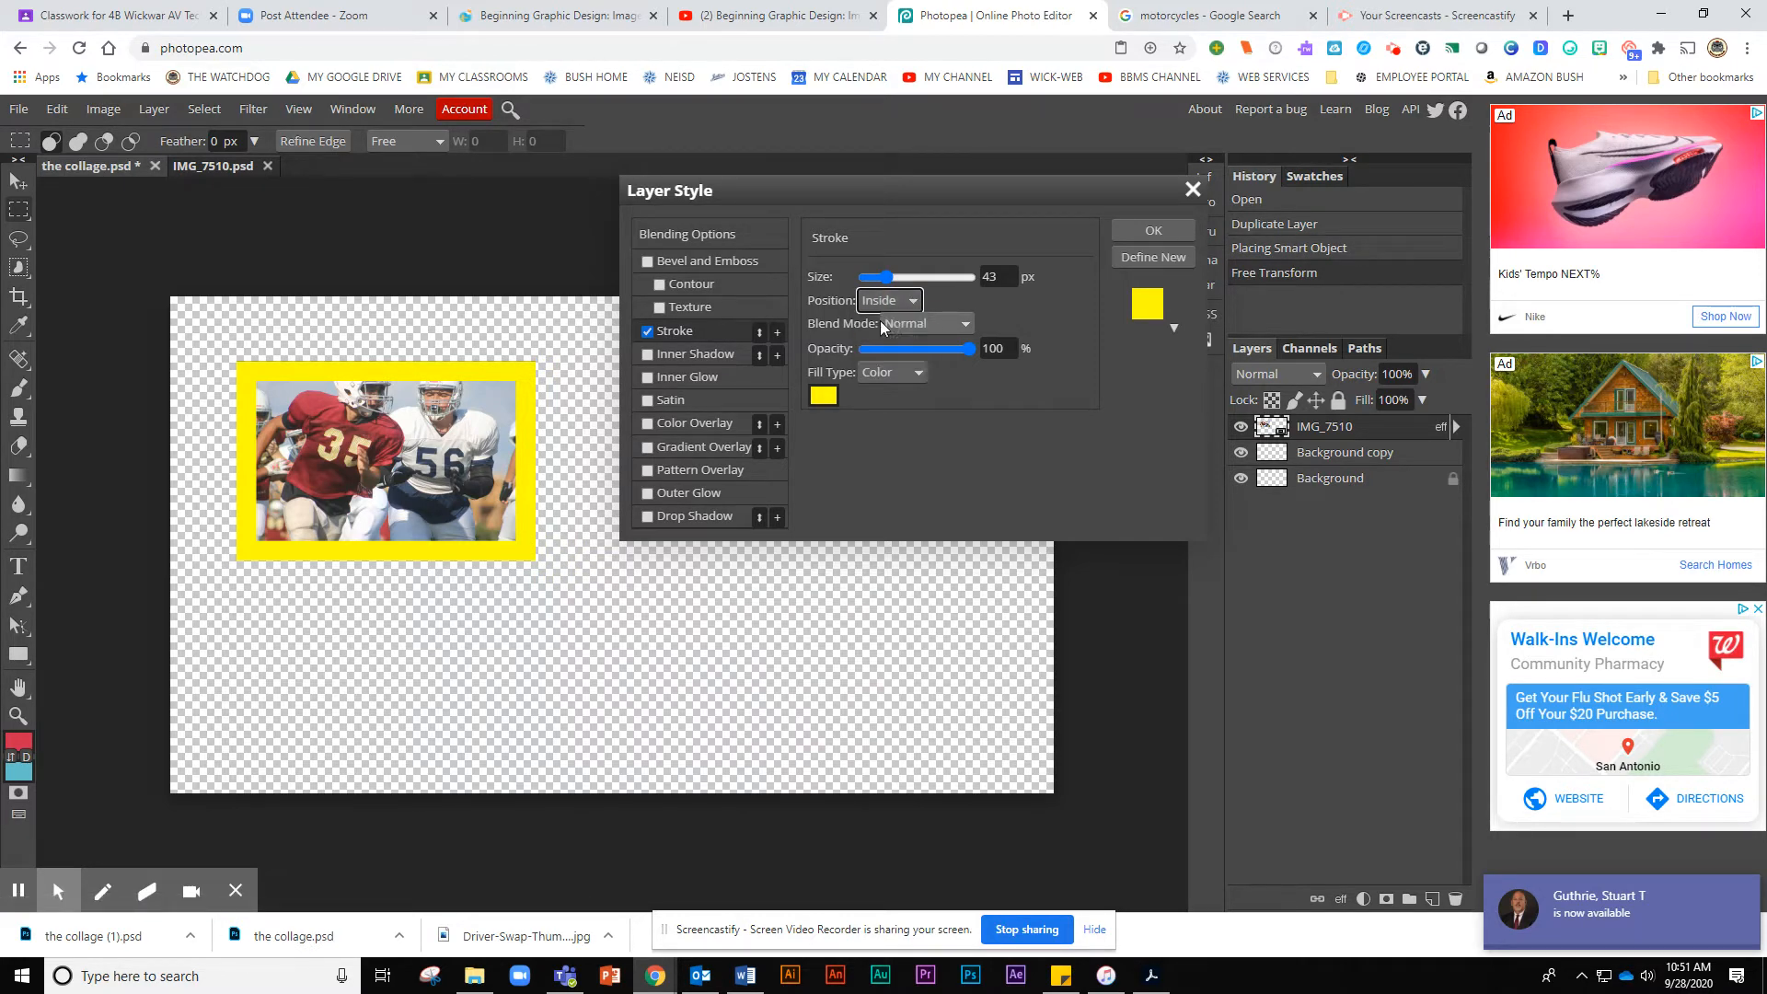
mouse_move(887, 277)
mouse_down()
mouse_move(919, 277)
mouse_move(877, 278)
mouse_up()
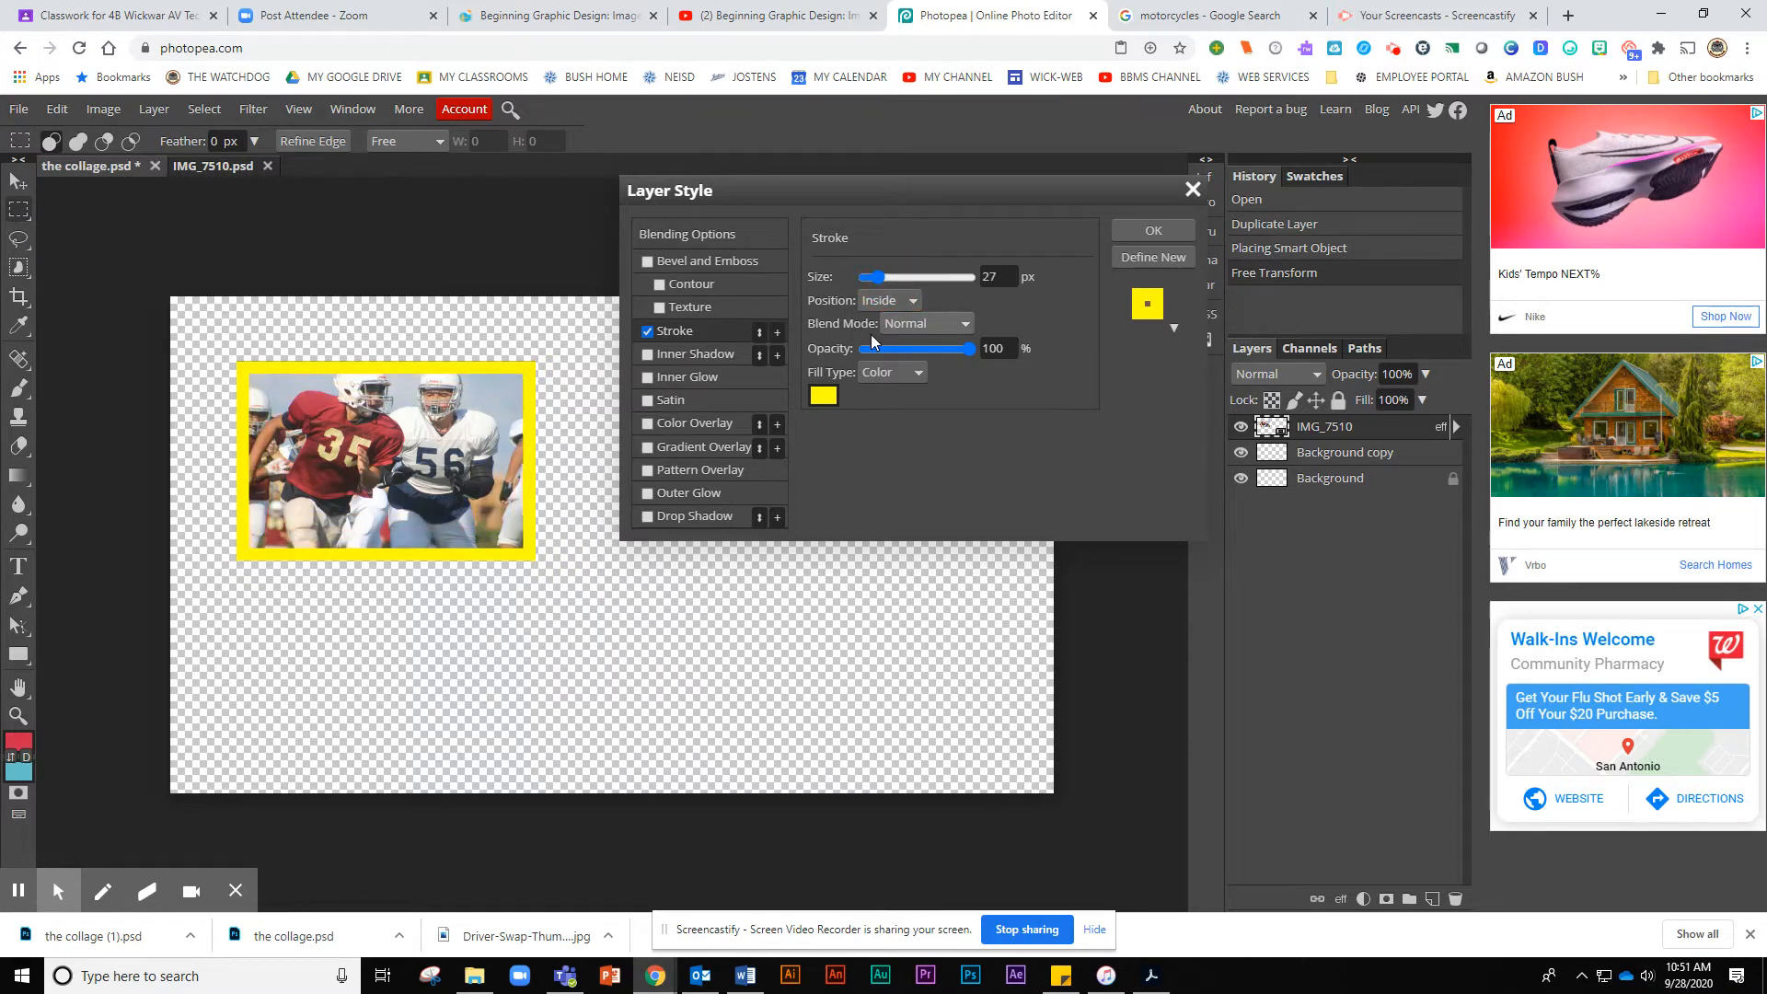
Step: Set the stroke color of IMG_7510 to dark olive (676700) and apply the layer style
click(822, 396)
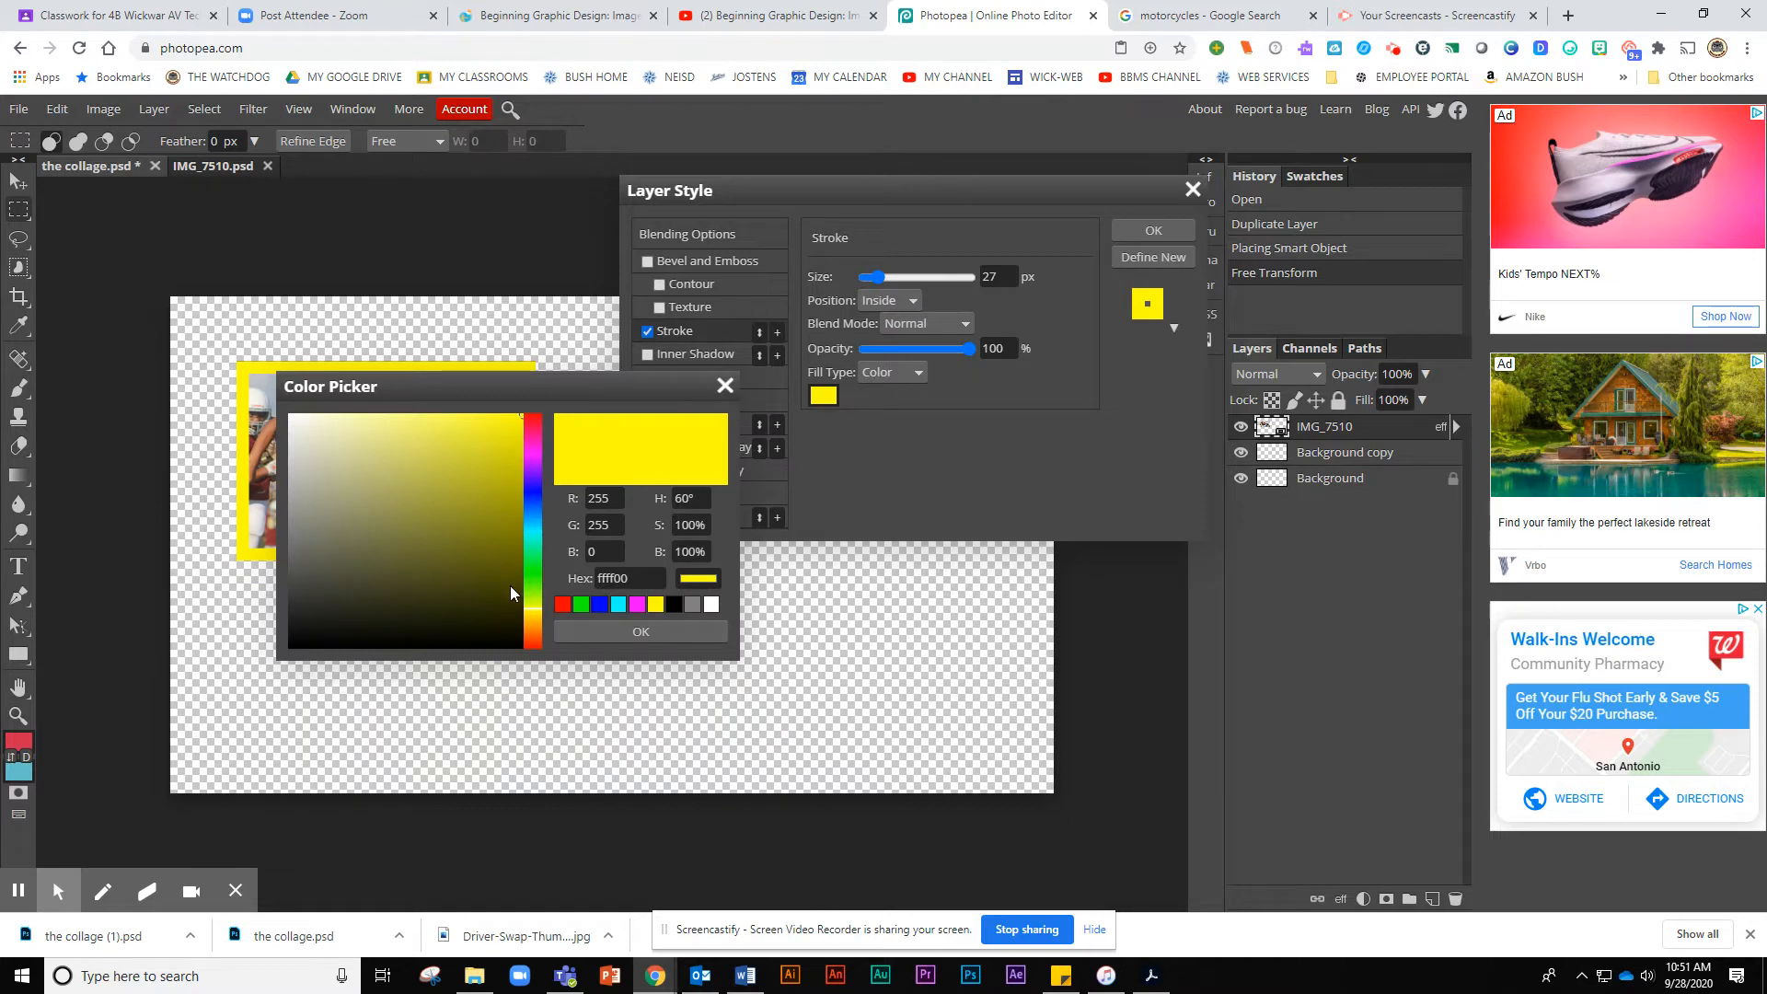
drag(497, 576, 525, 559)
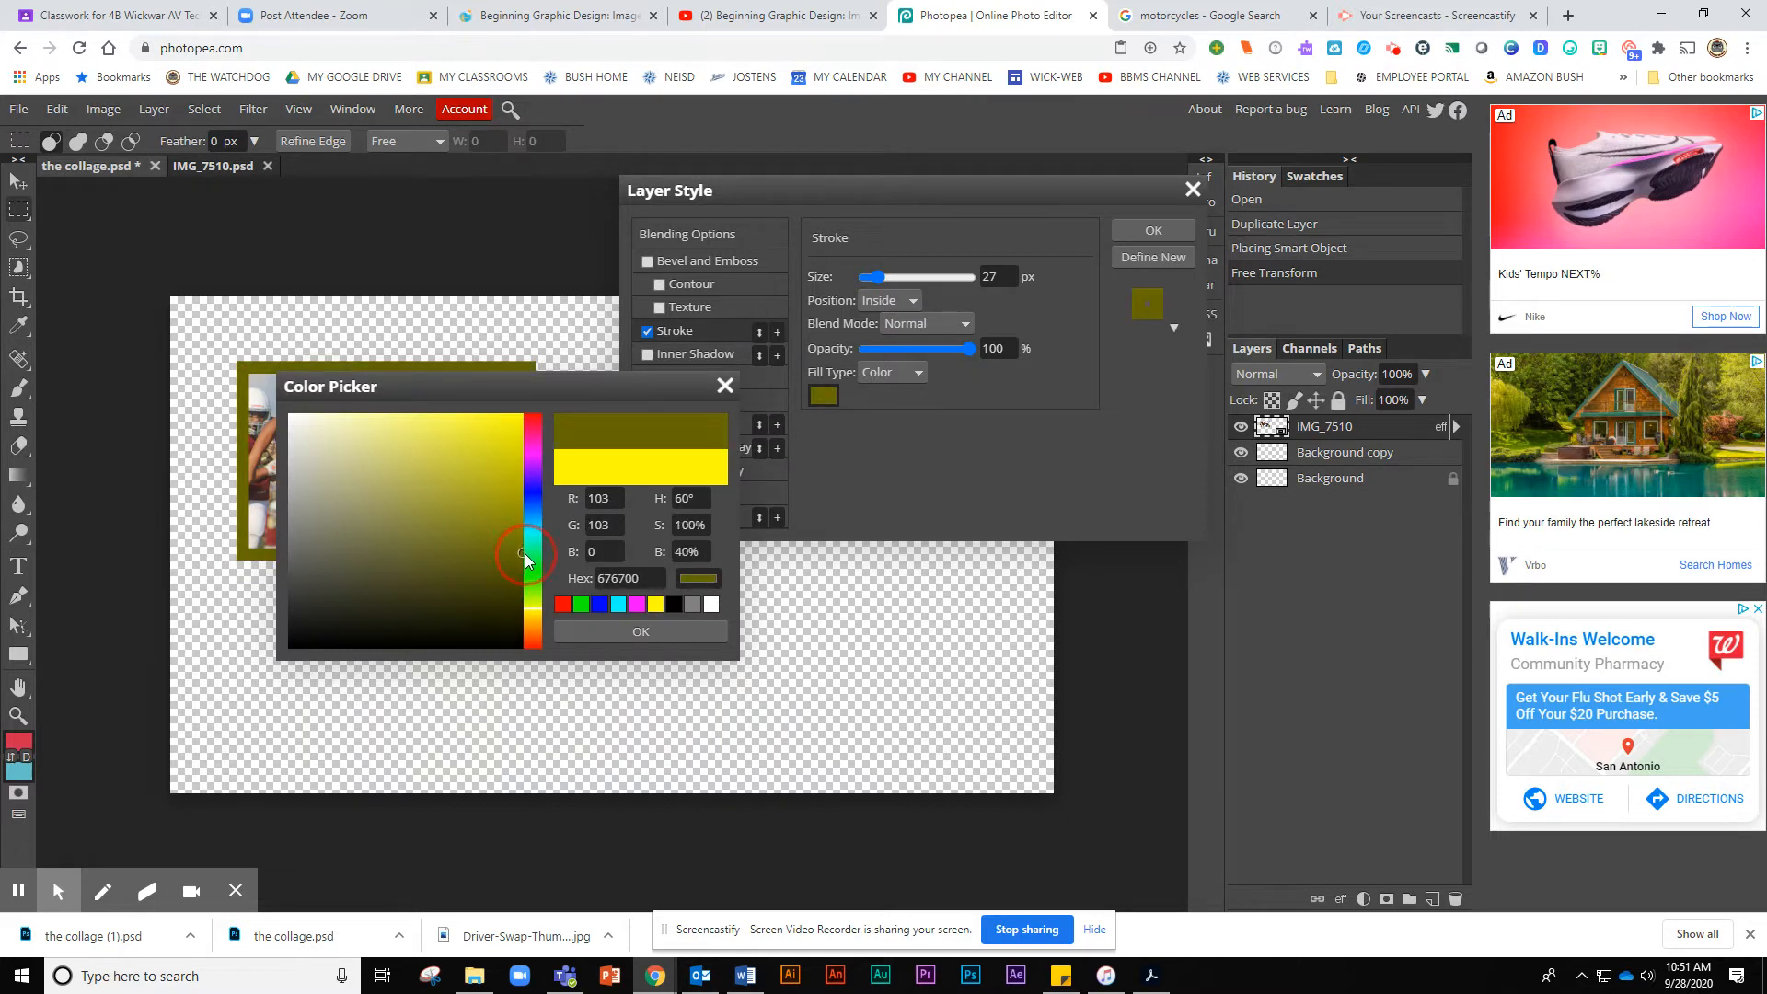
click(621, 631)
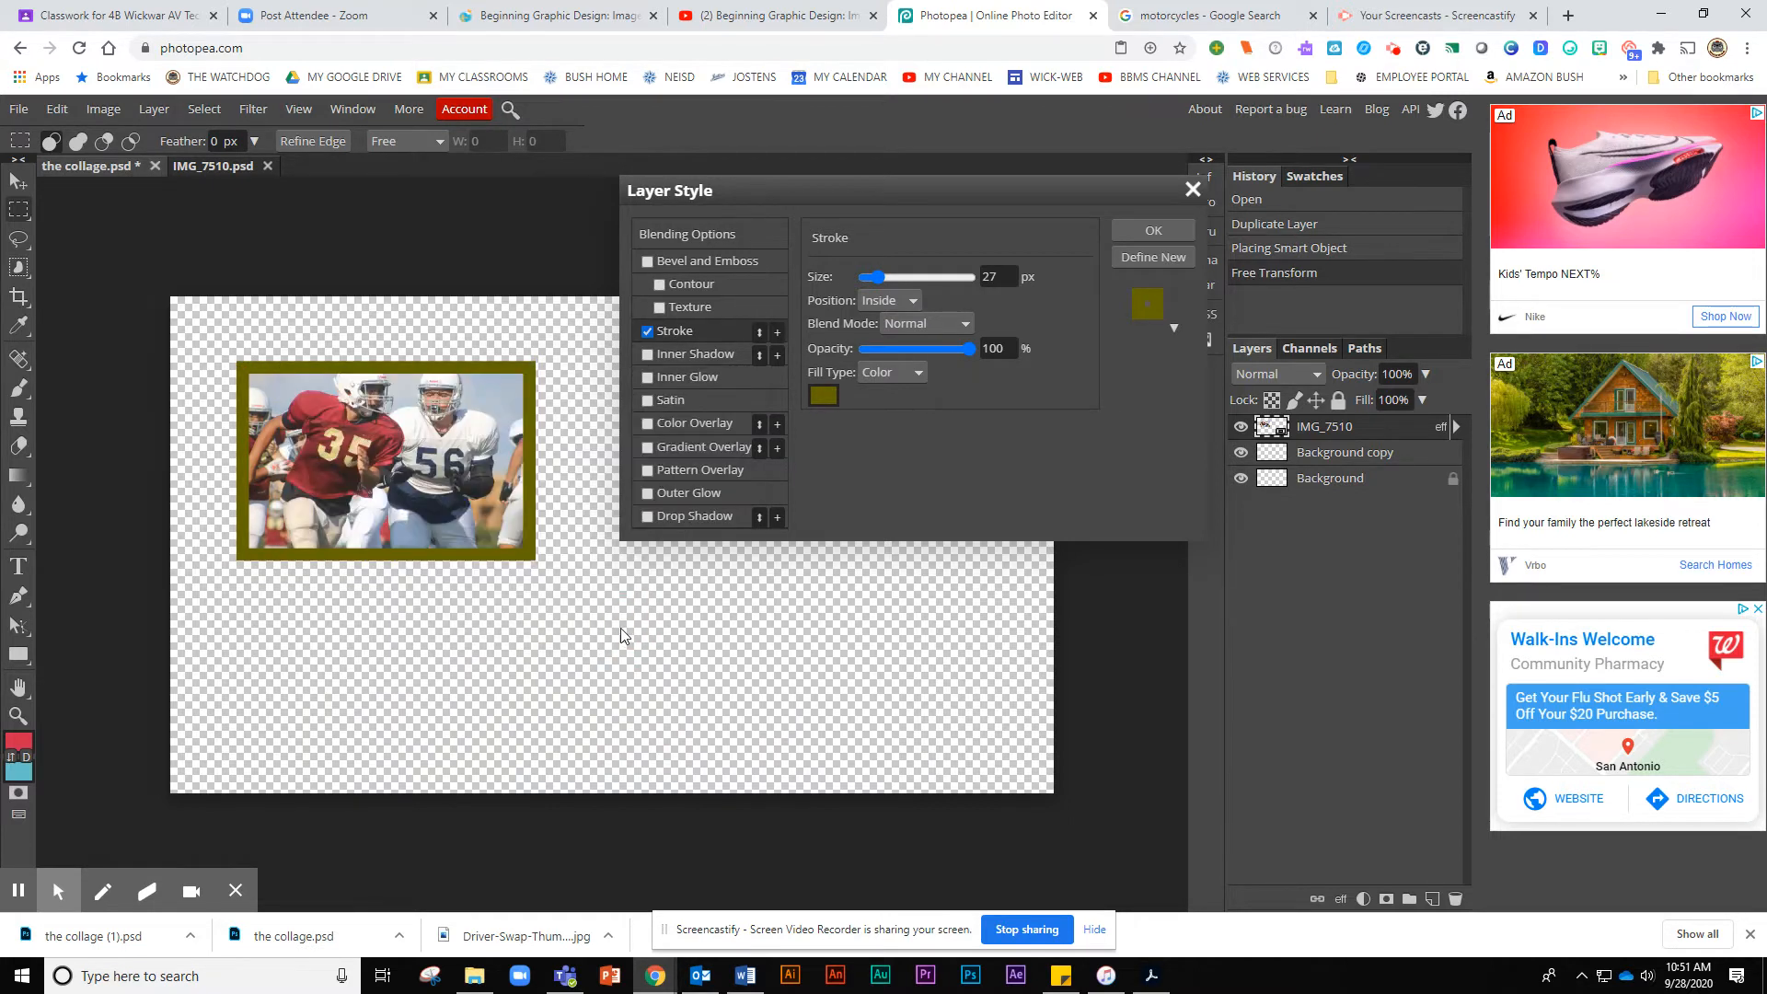
click(1147, 230)
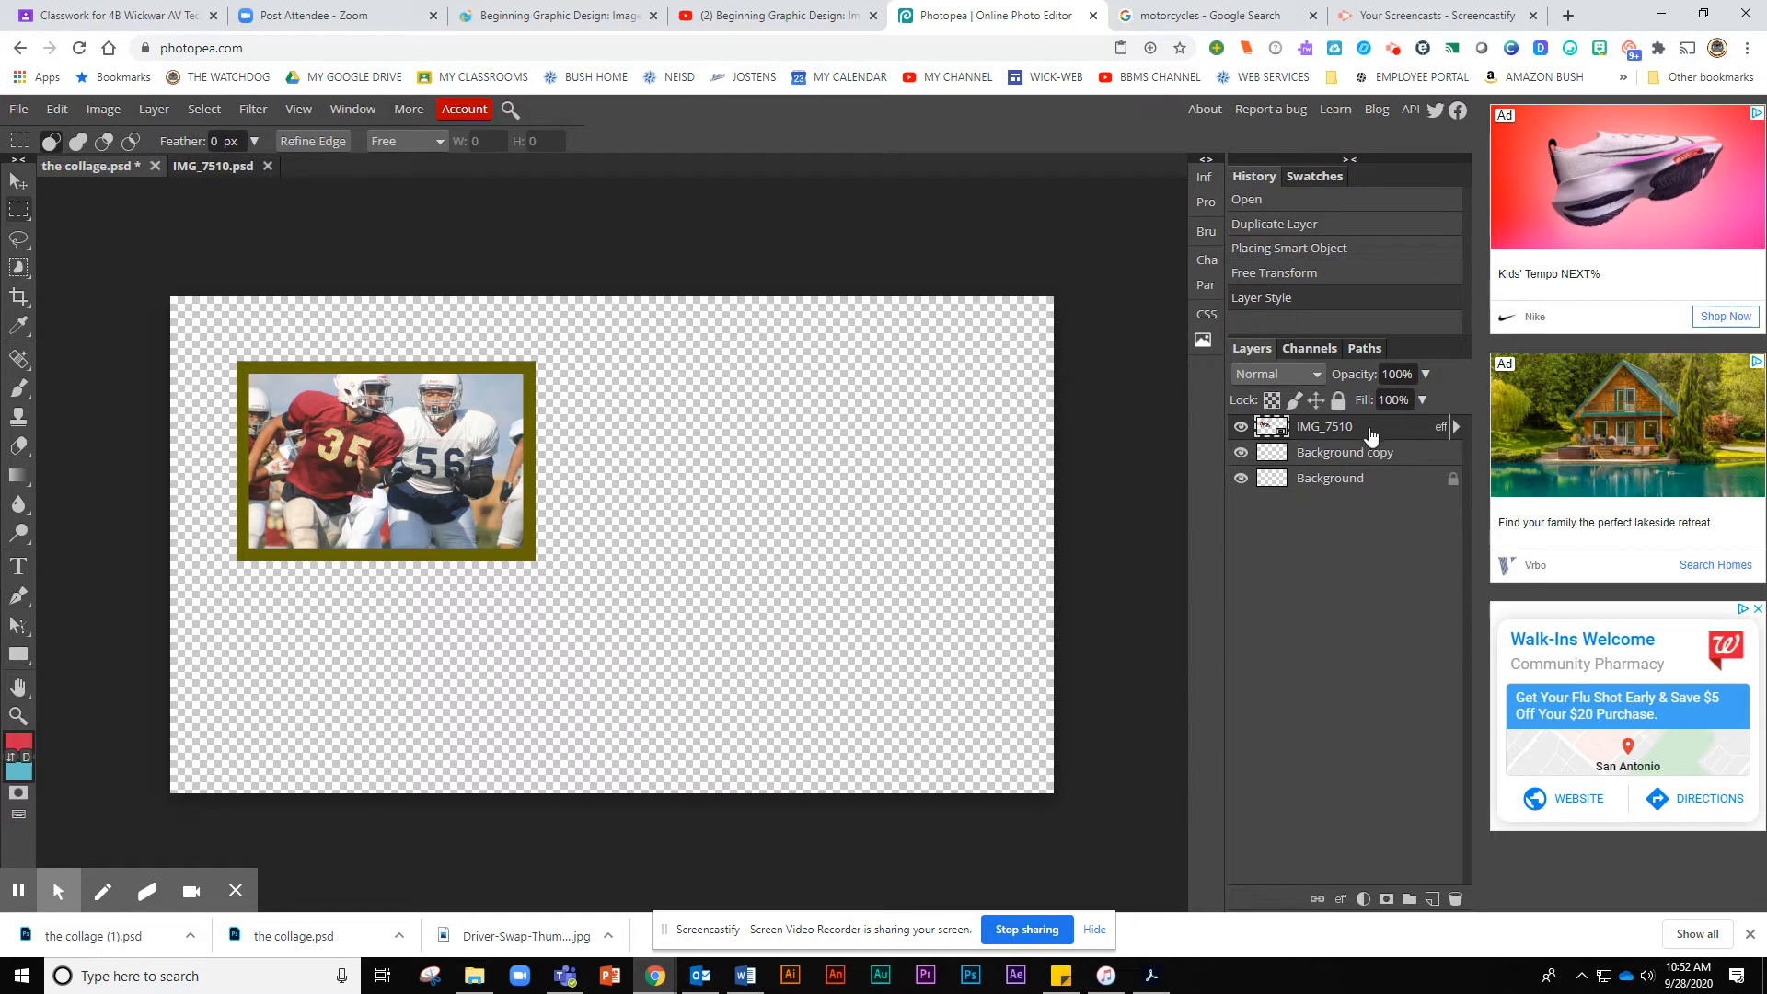
Step: Apply a Gaussian Blur with a radius of 6.2 px to the IMG_7510 layer
click(251, 109)
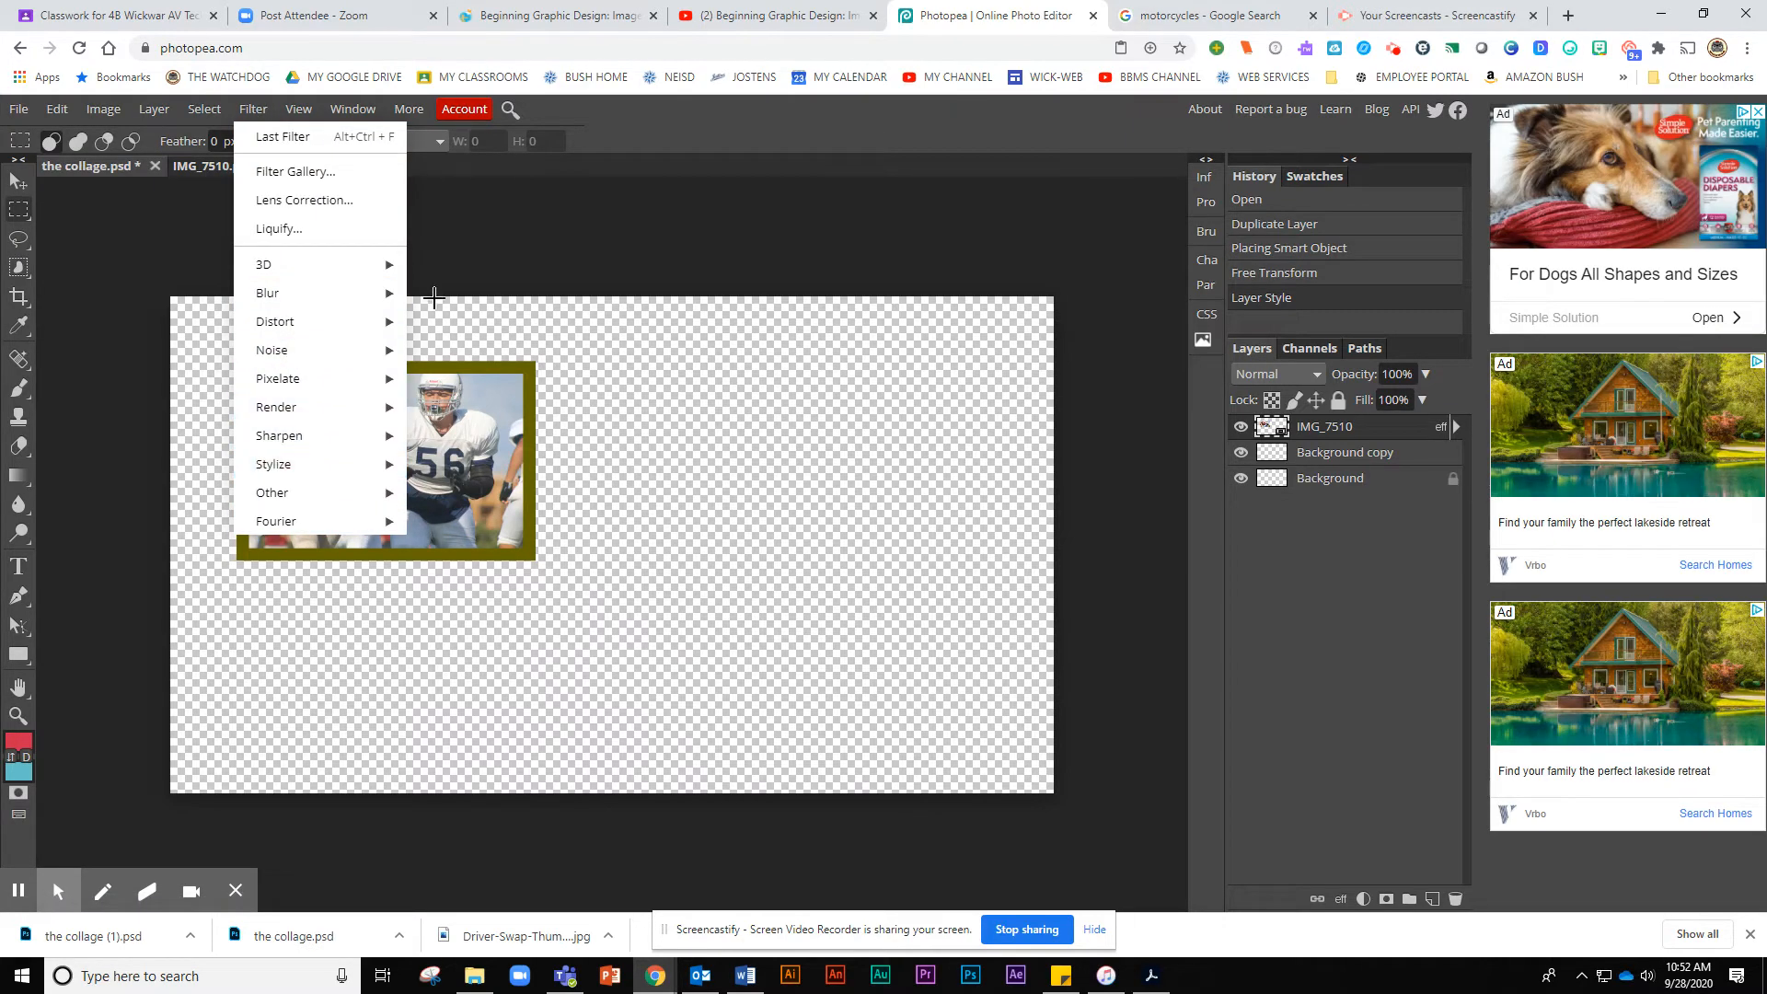
mouse_move(374, 304)
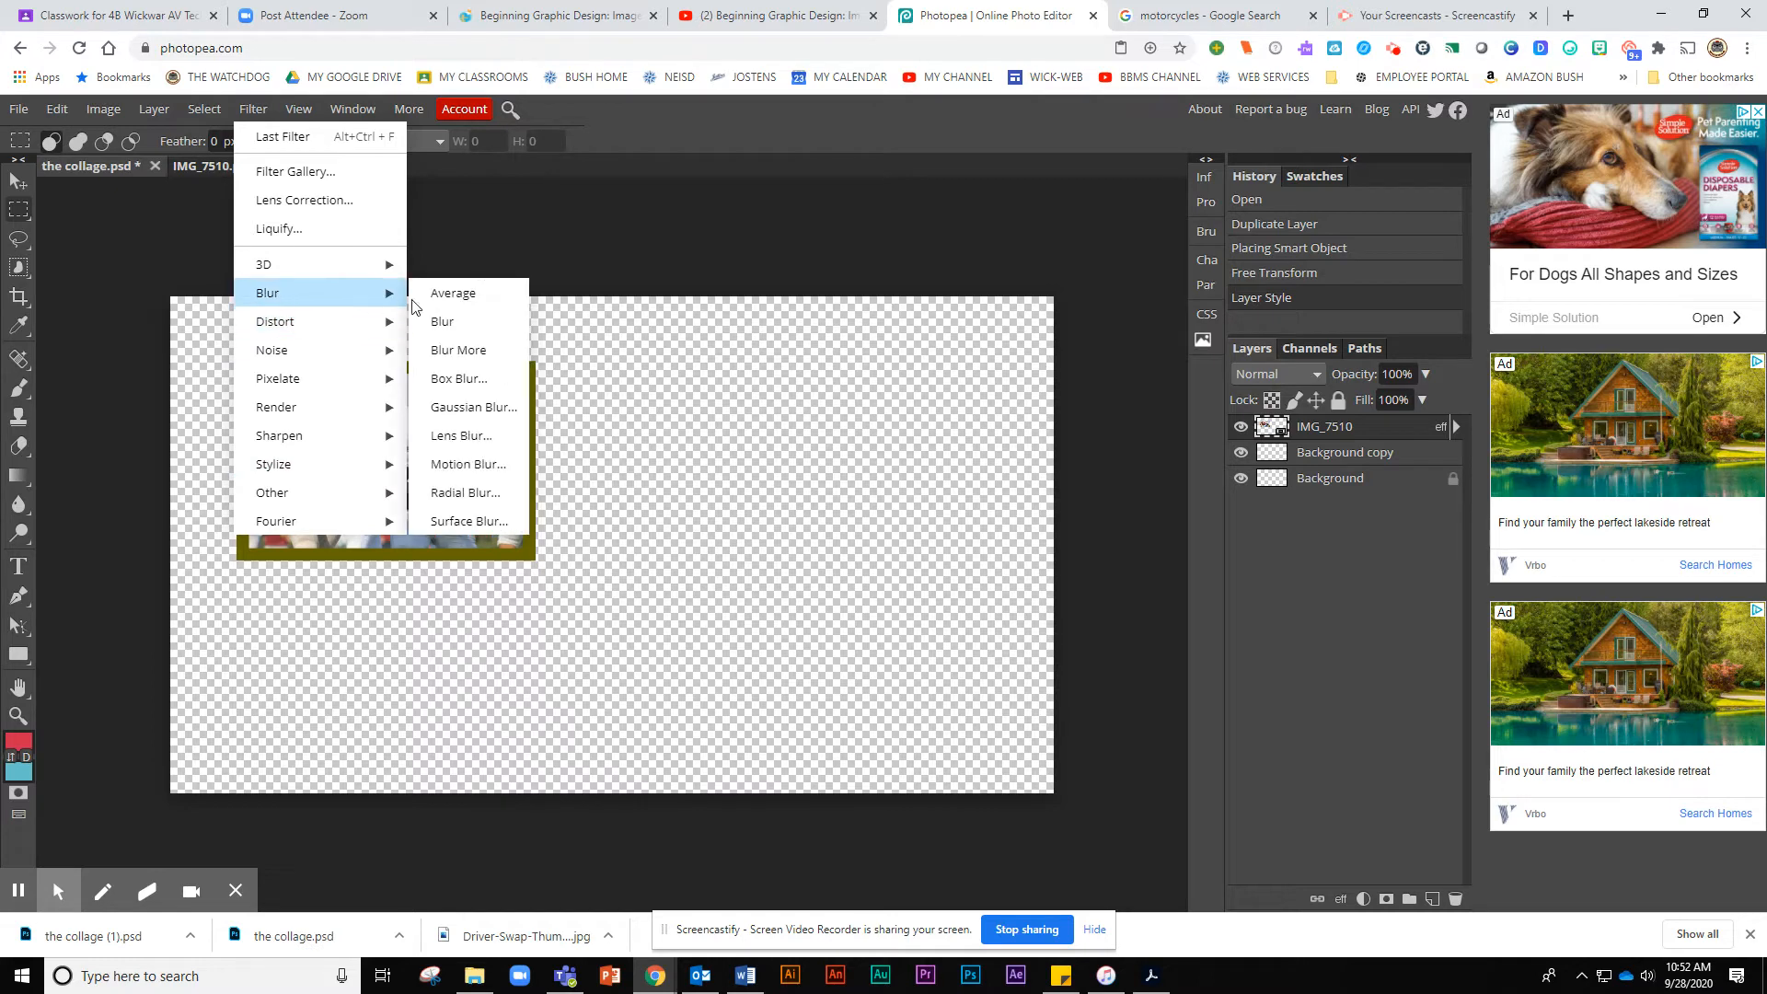
click(452, 407)
drag(257, 313, 213, 318)
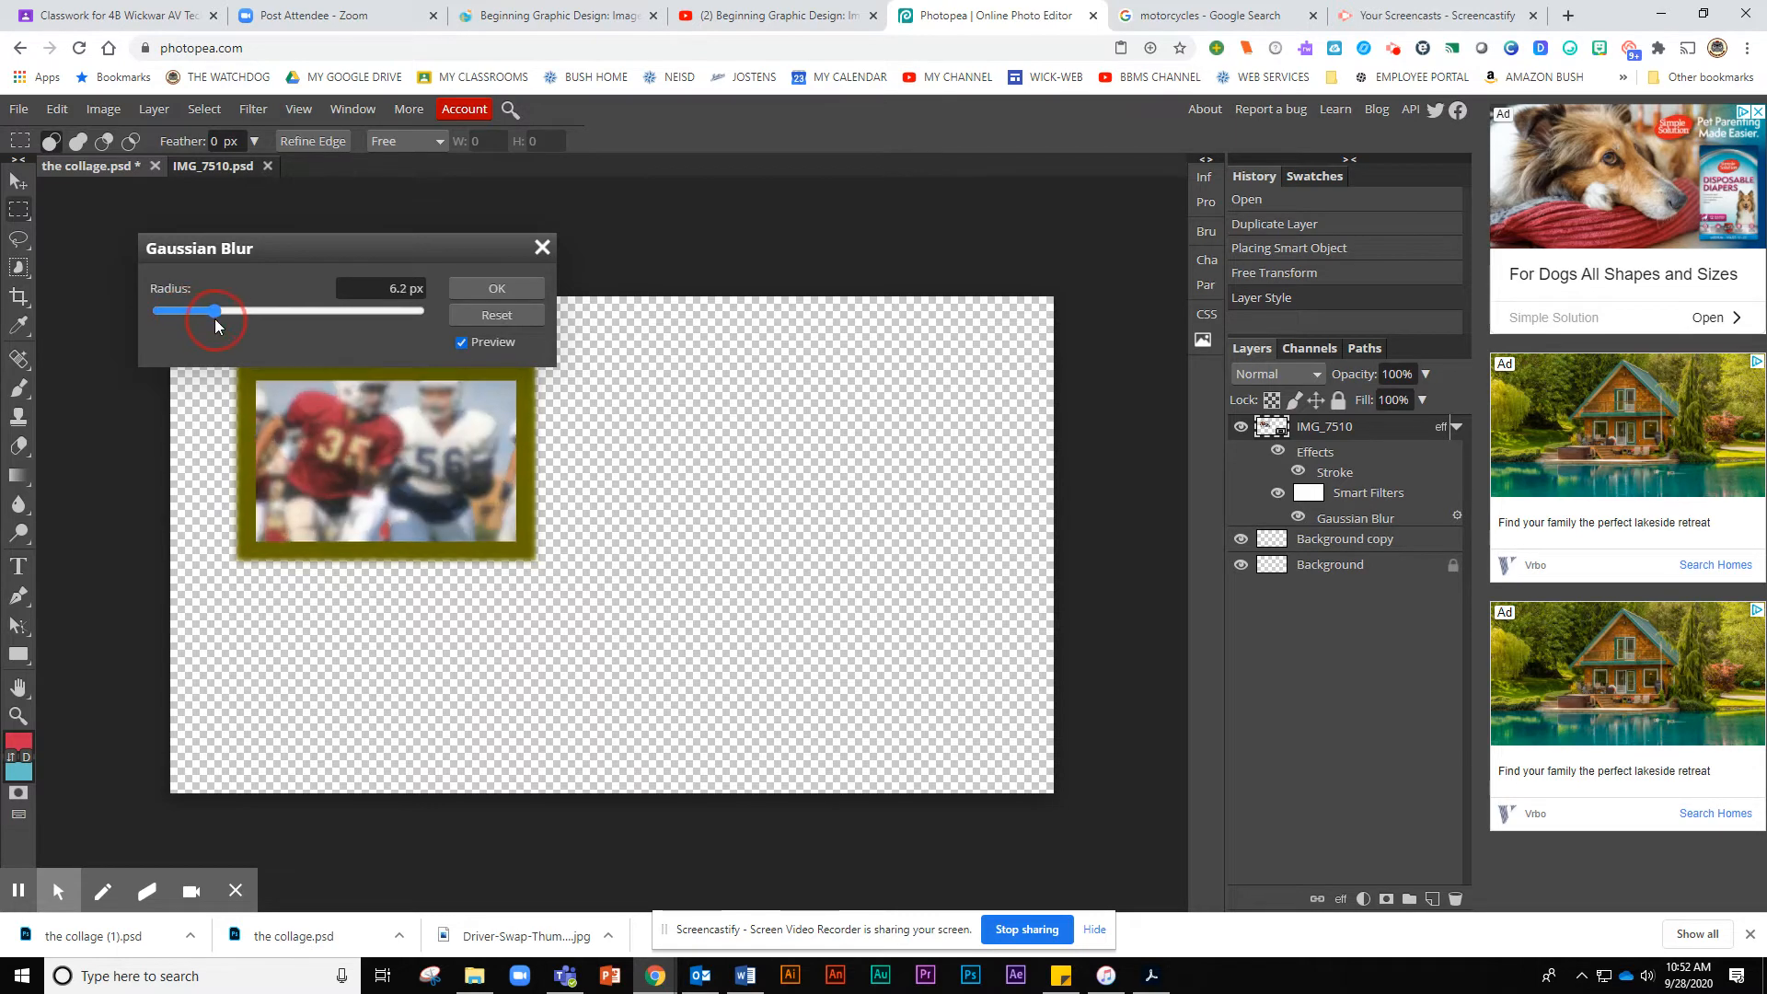
click(497, 289)
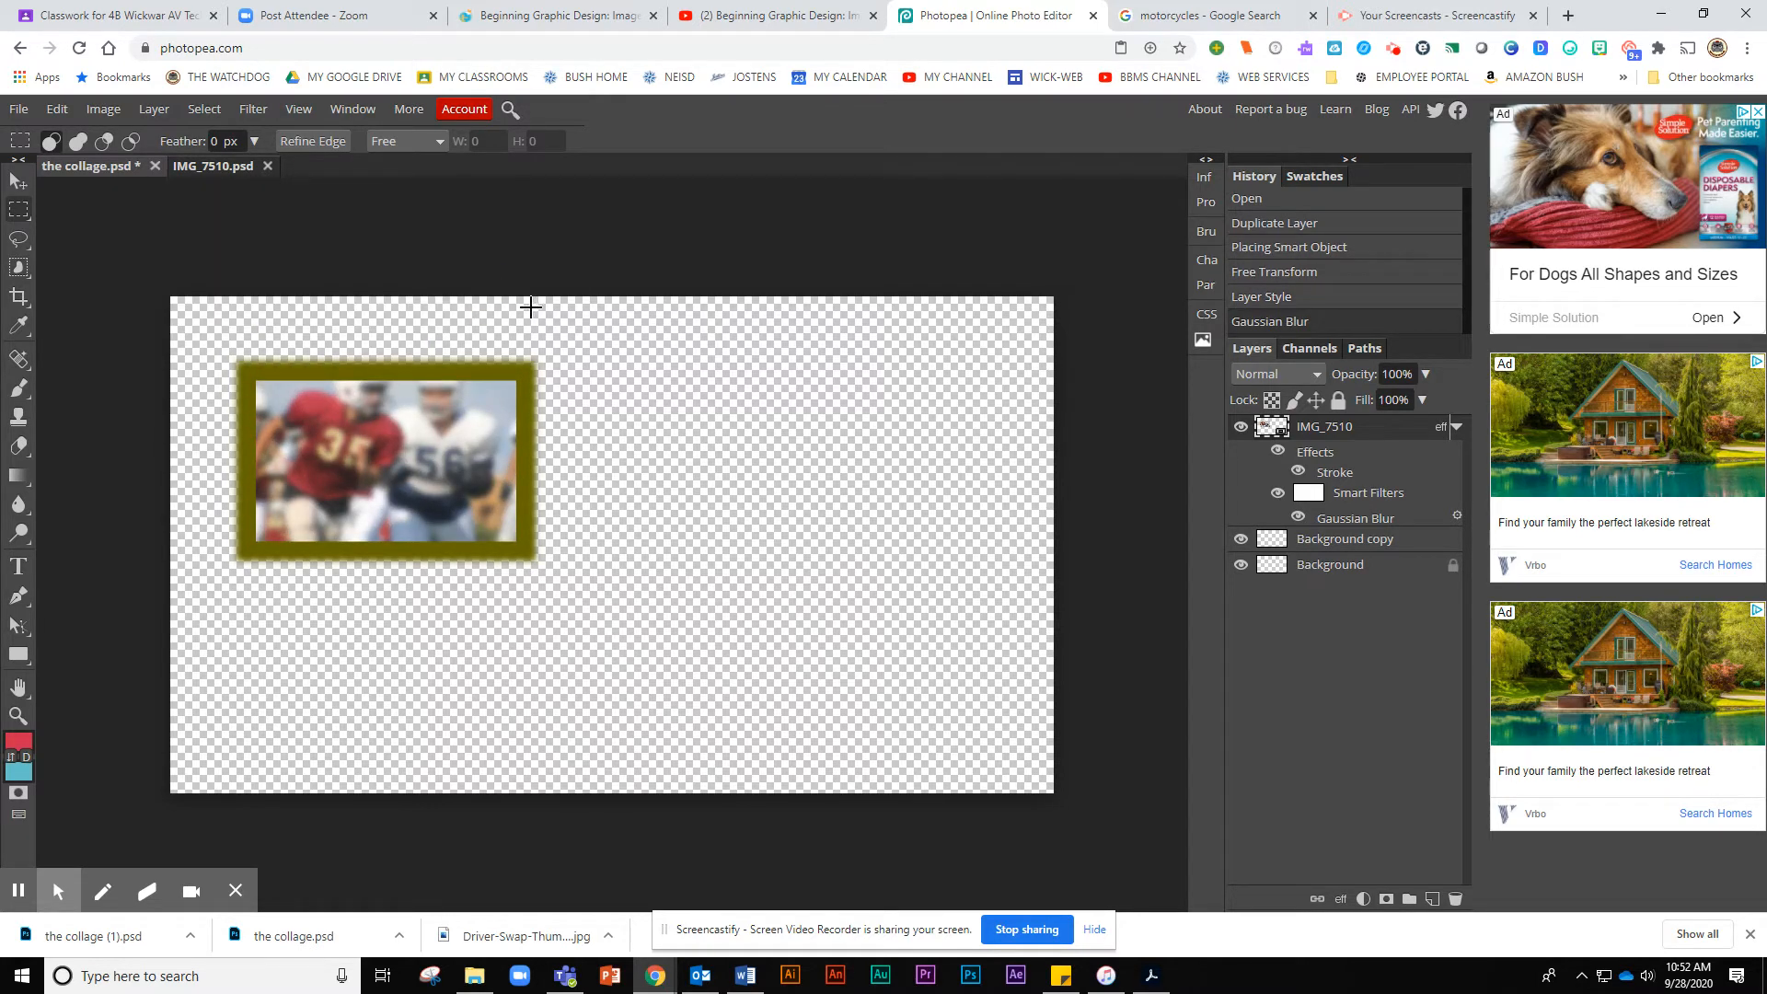
Step: Place the IMG_7608 photo into the collage and scale it to about 30% along the canvas's lower edge
click(18, 109)
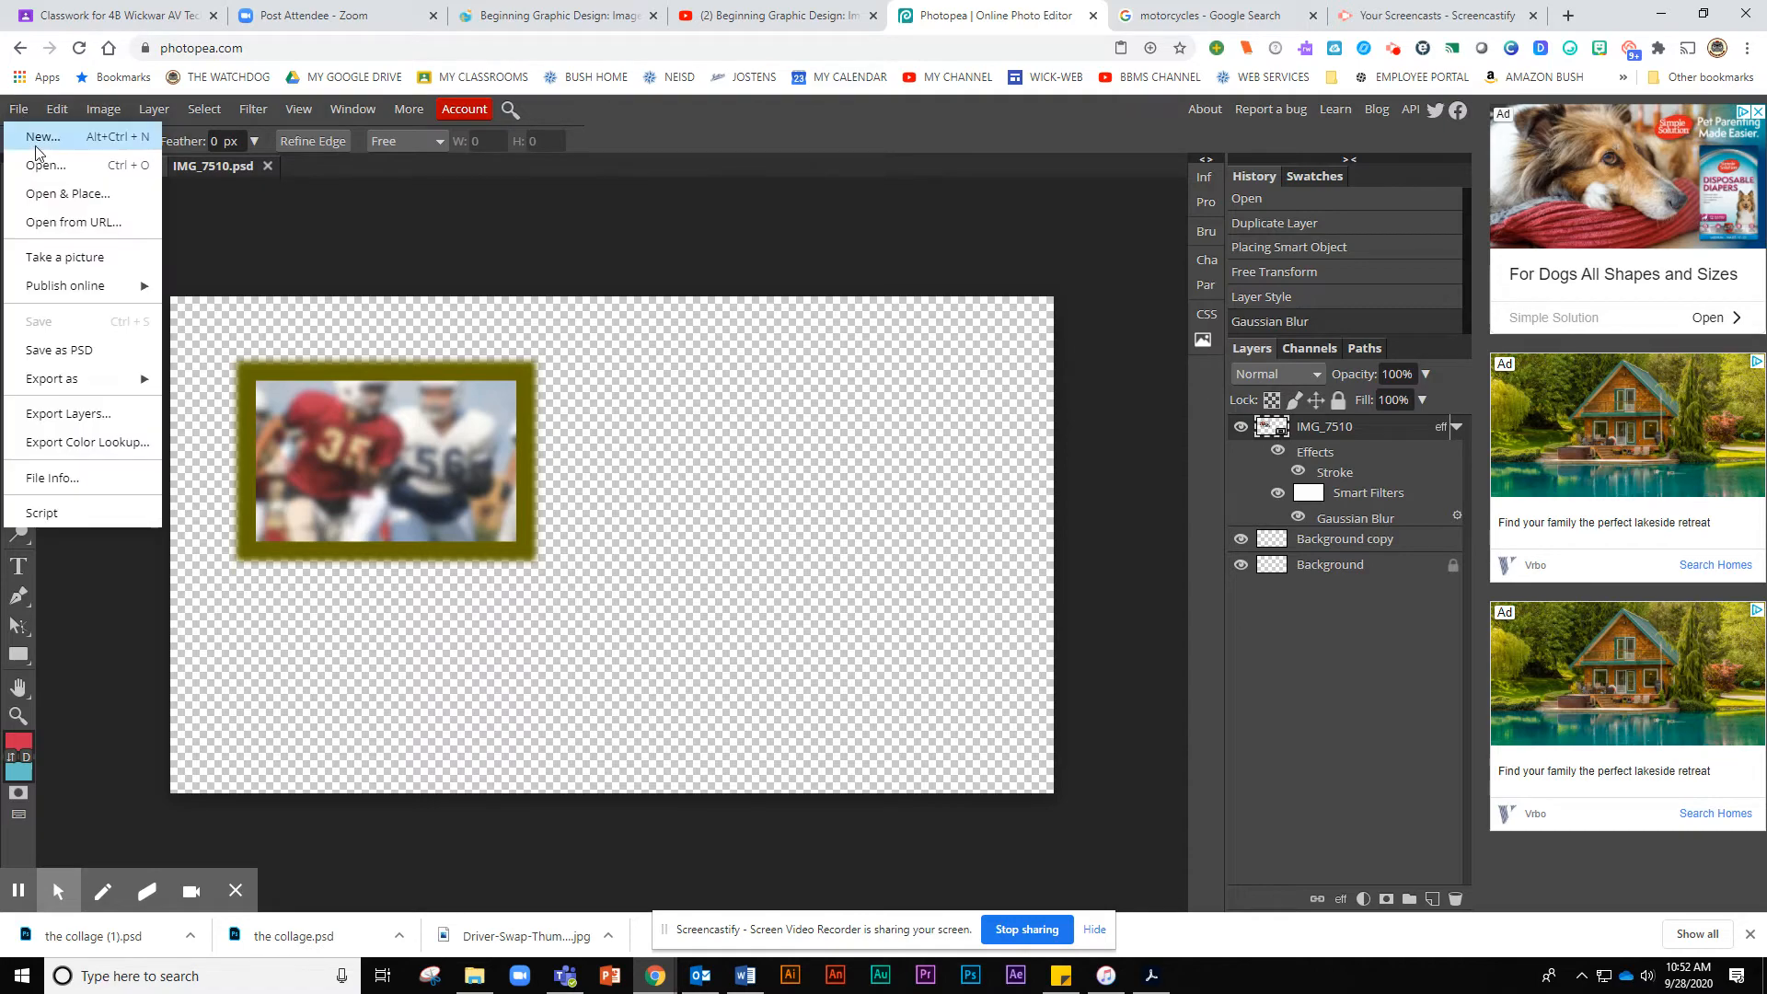
click(53, 204)
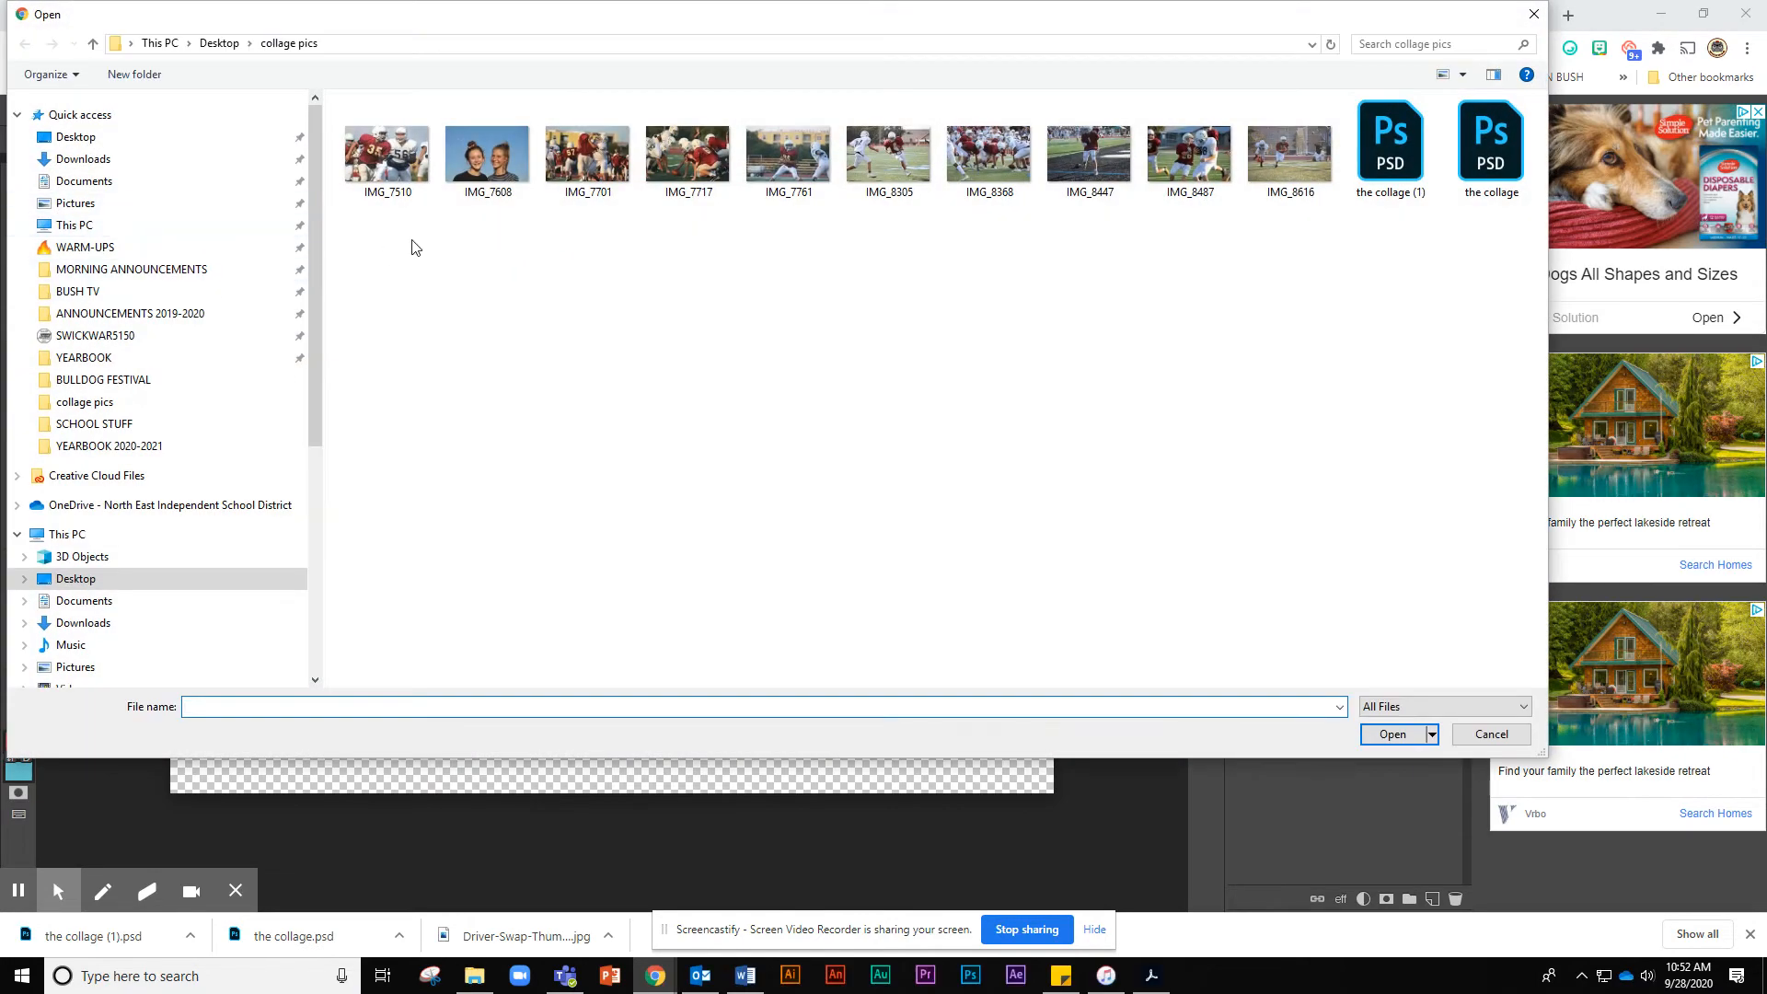
double_click(478, 177)
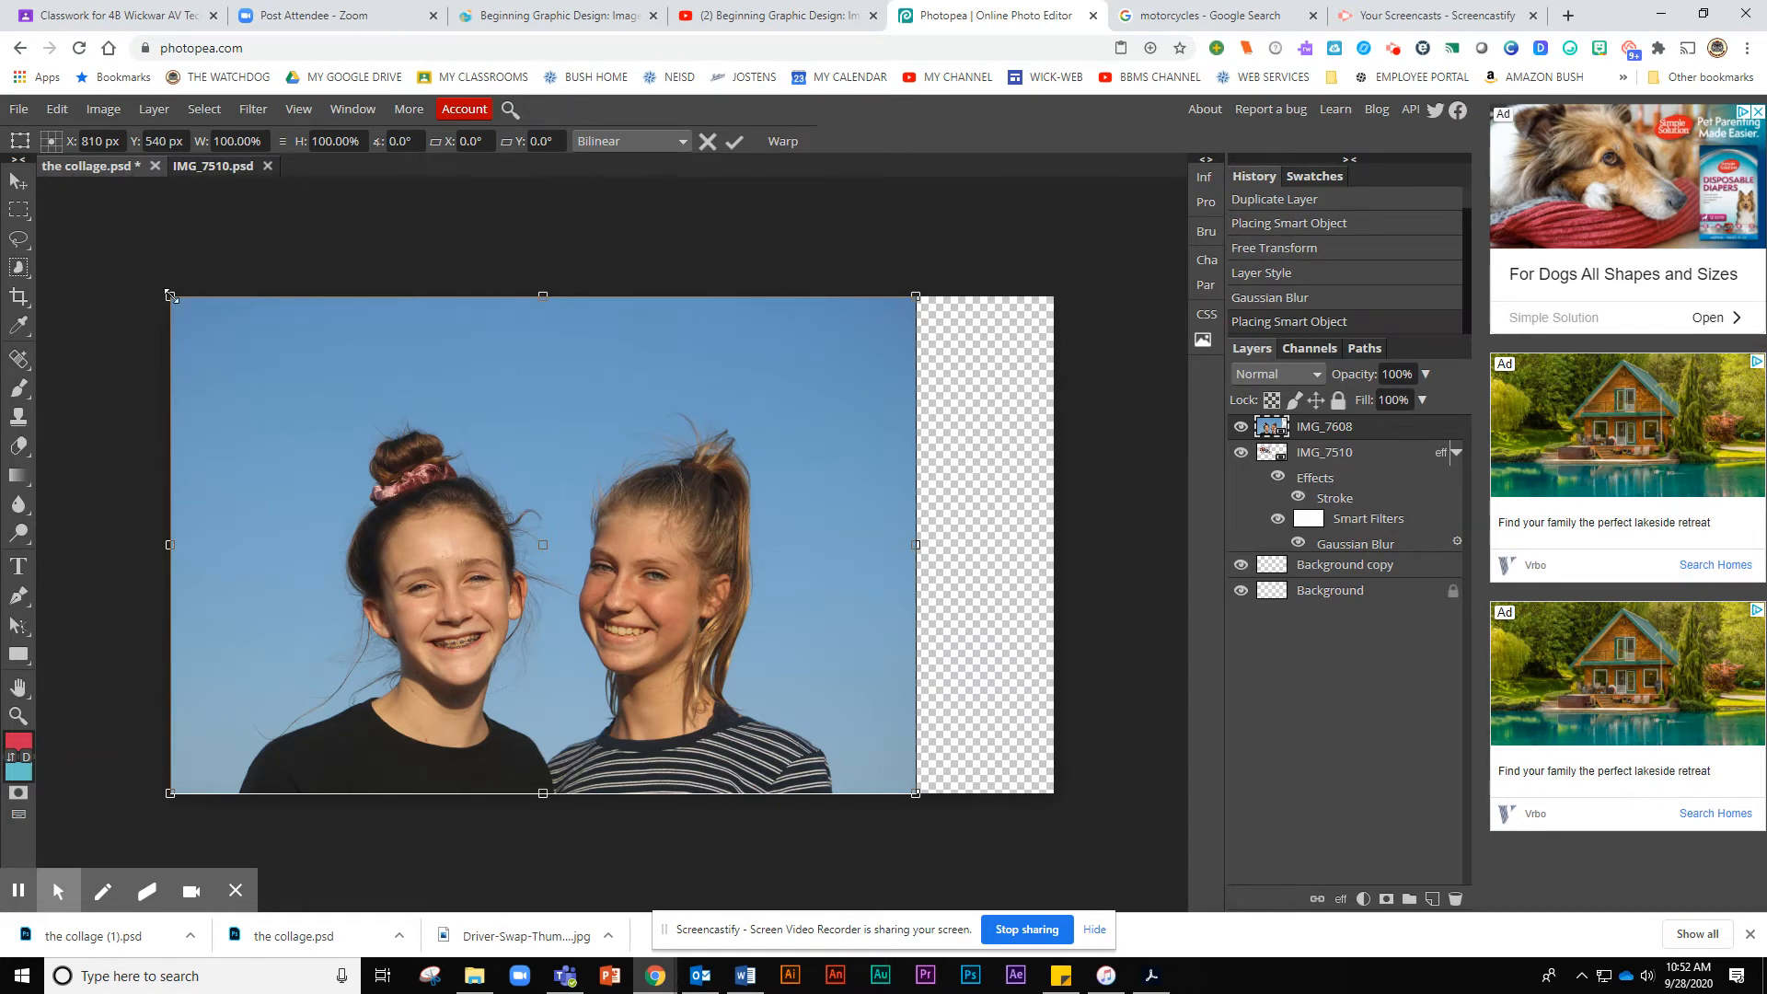
drag(169, 295, 697, 981)
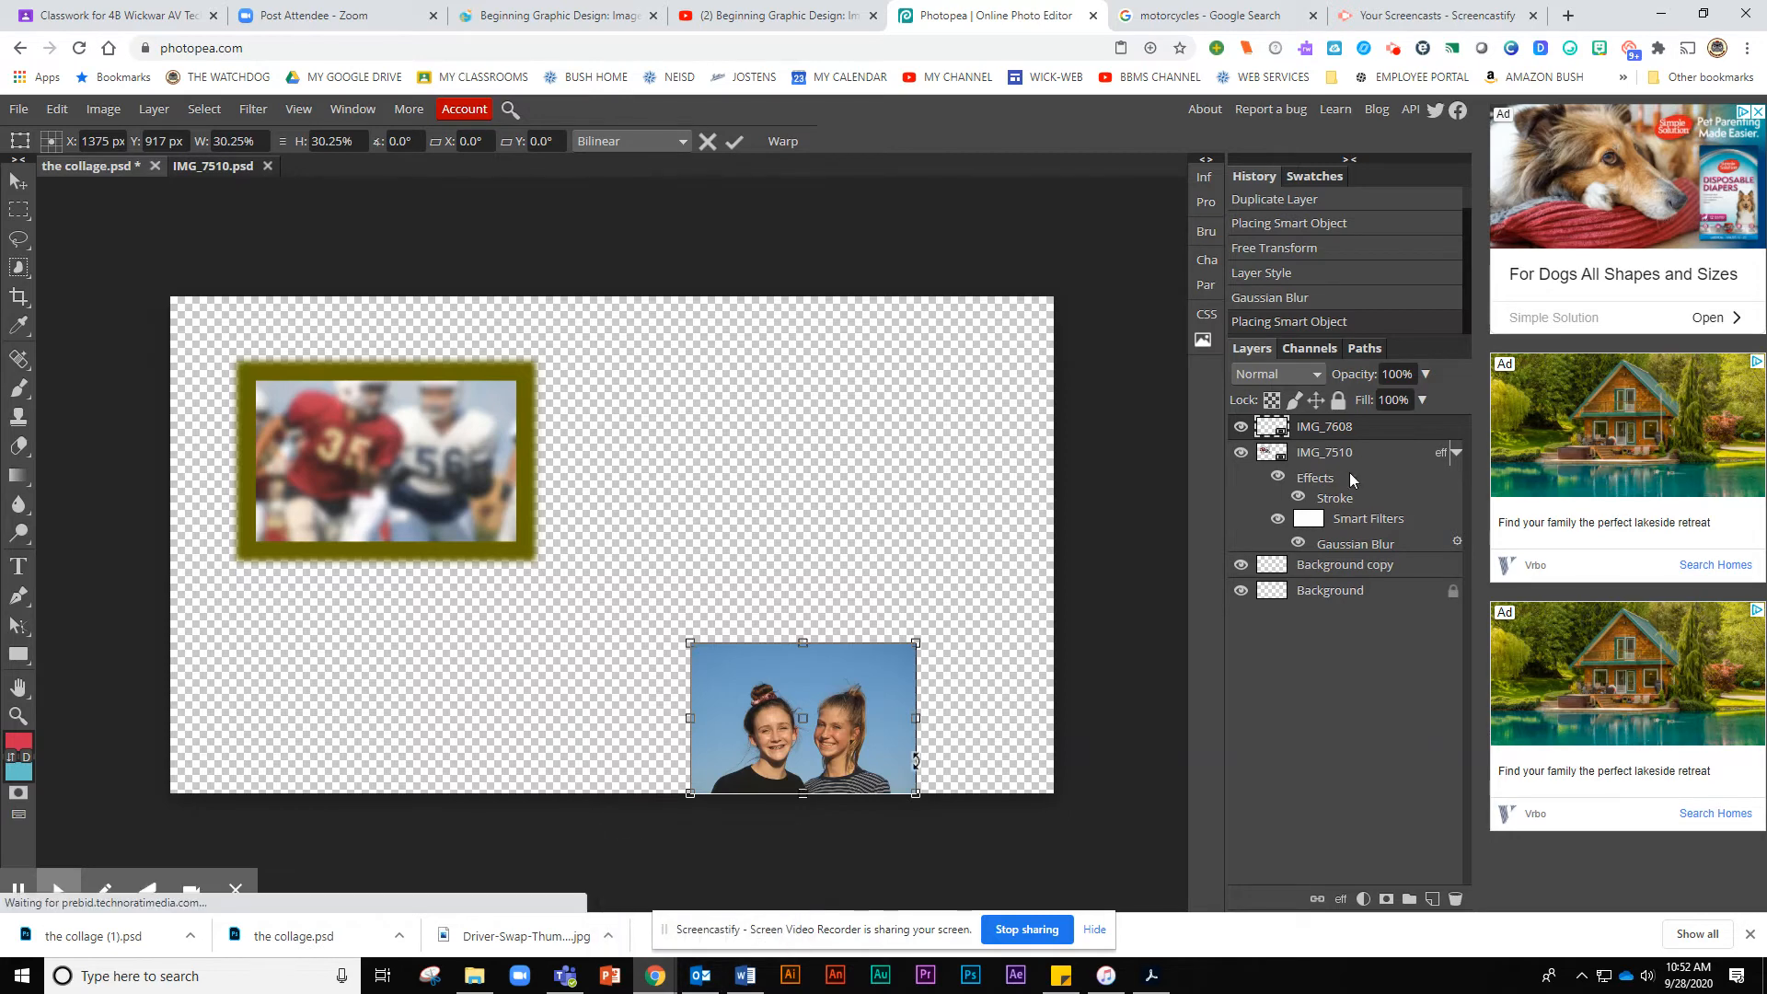
click(1408, 428)
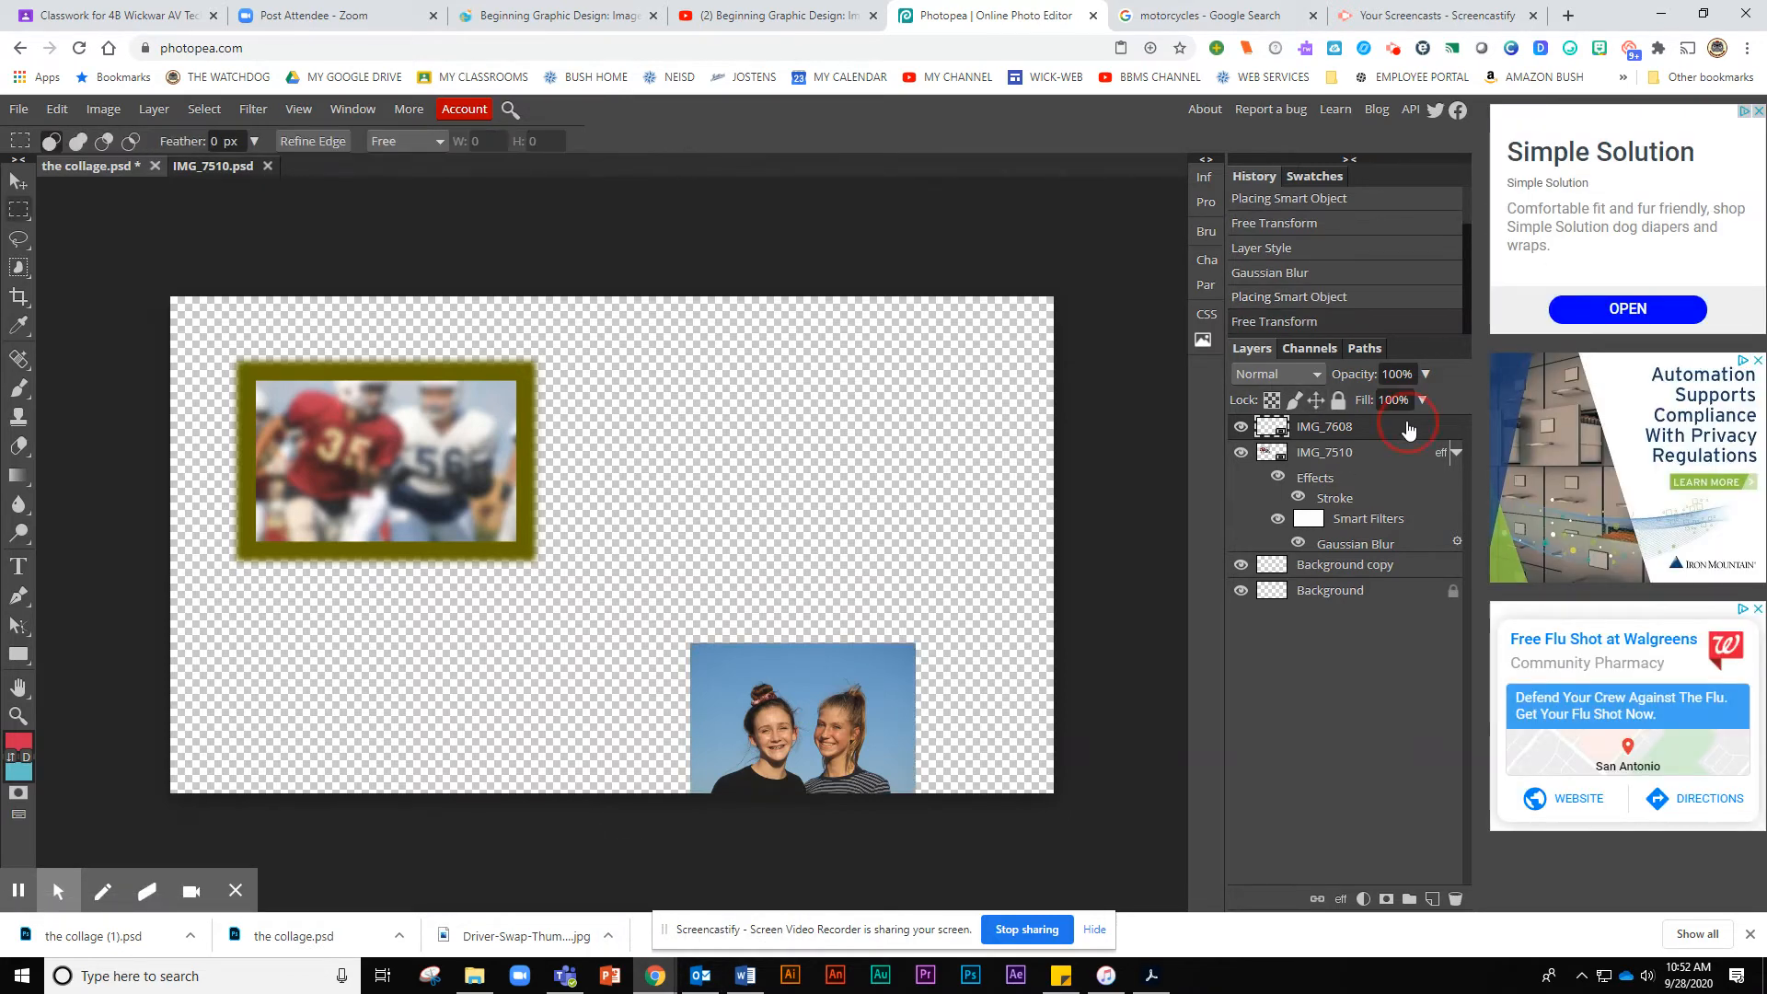
Step: Add a 27 px Stroke layer style to IMG_7608, positioned Inside, in the same dark olive as IMG_7510's border
double_click(1407, 430)
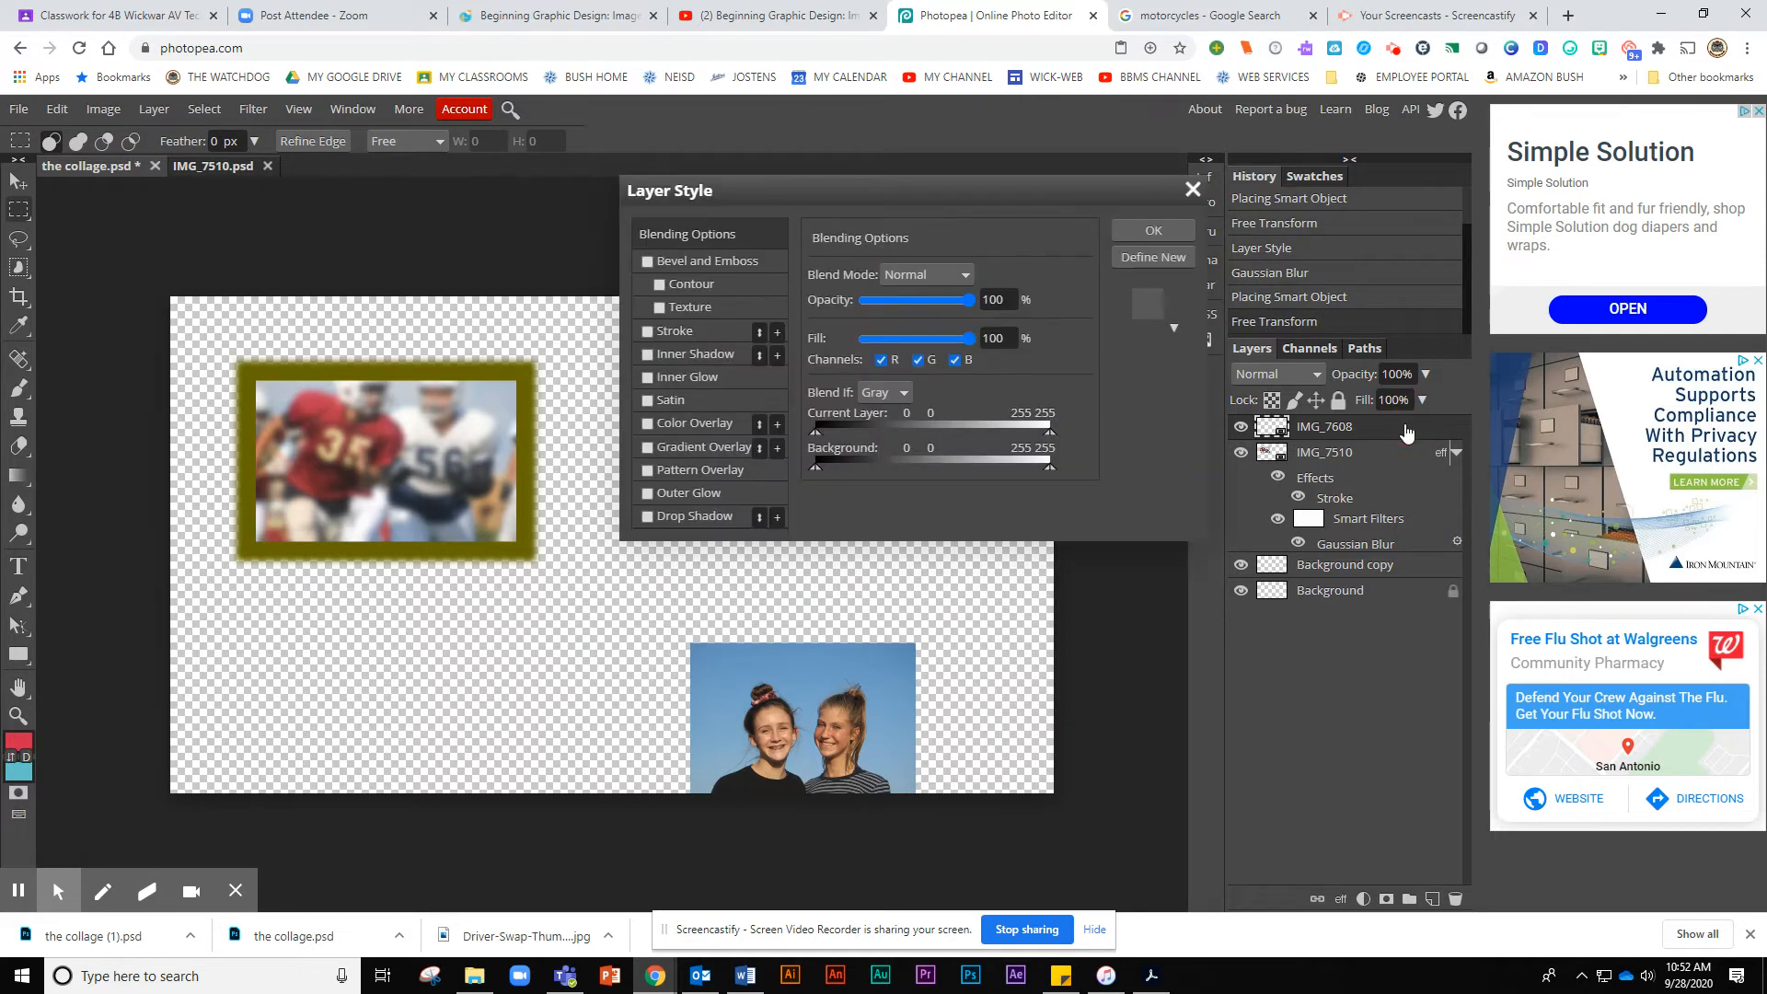
click(647, 332)
click(722, 331)
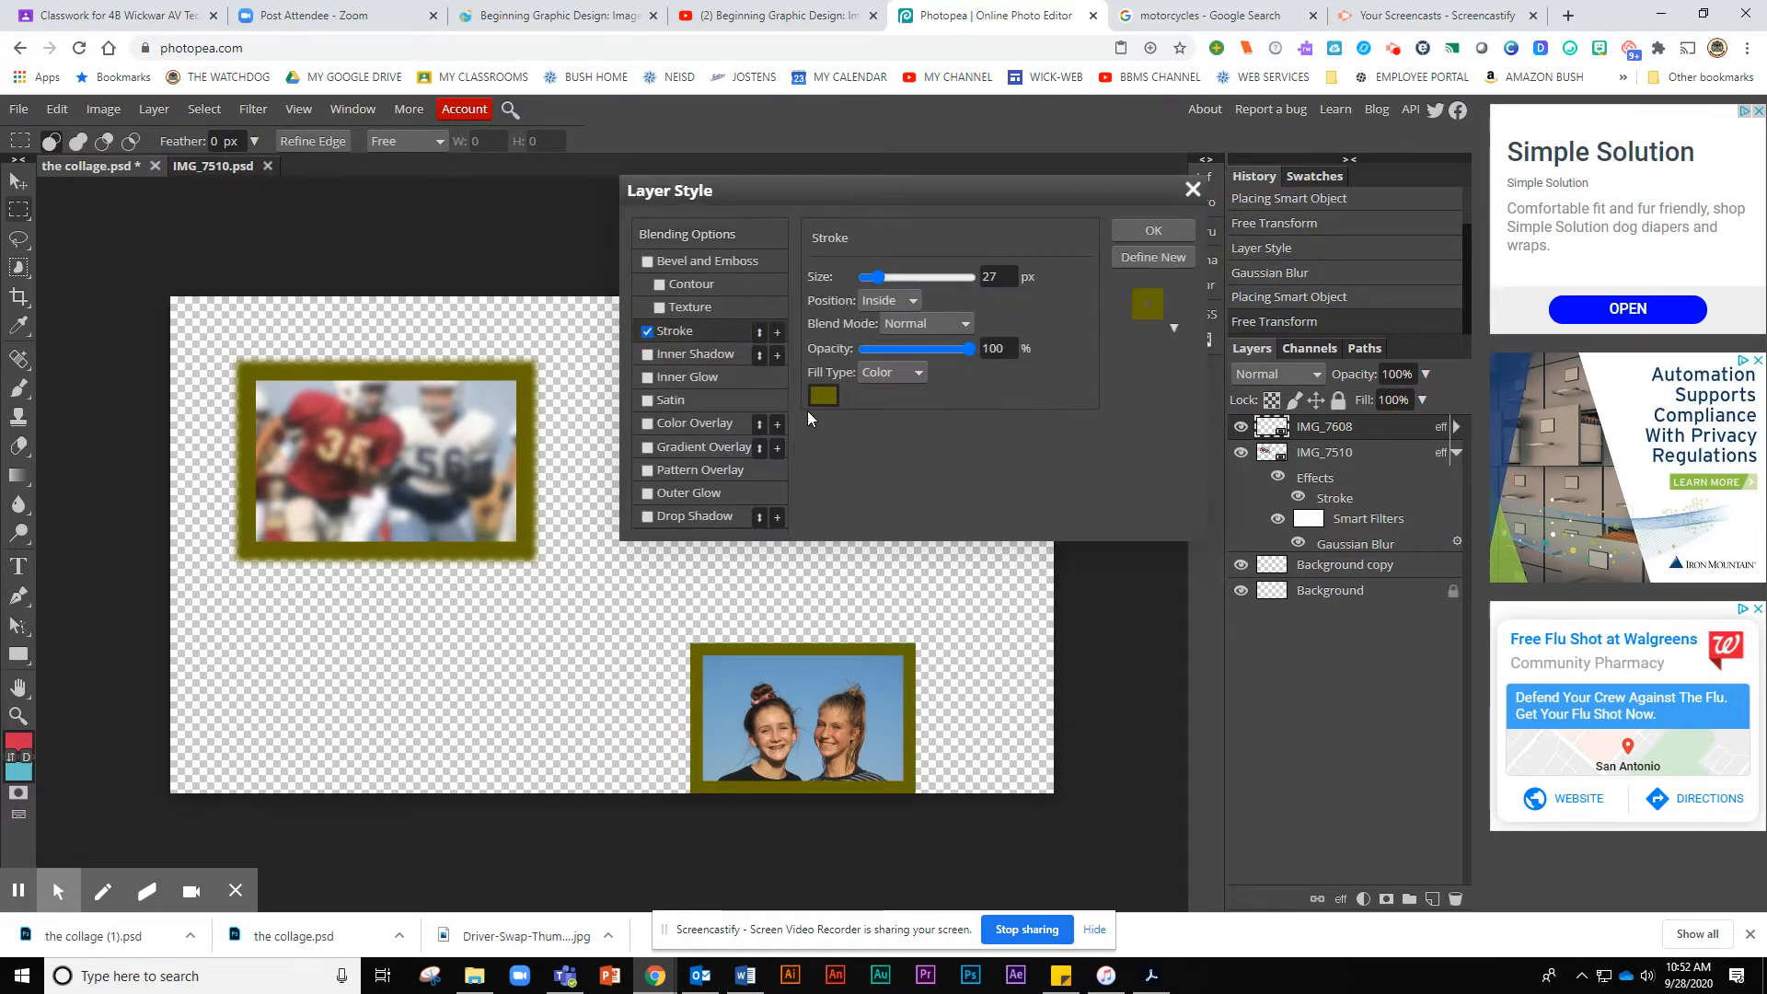
click(1153, 232)
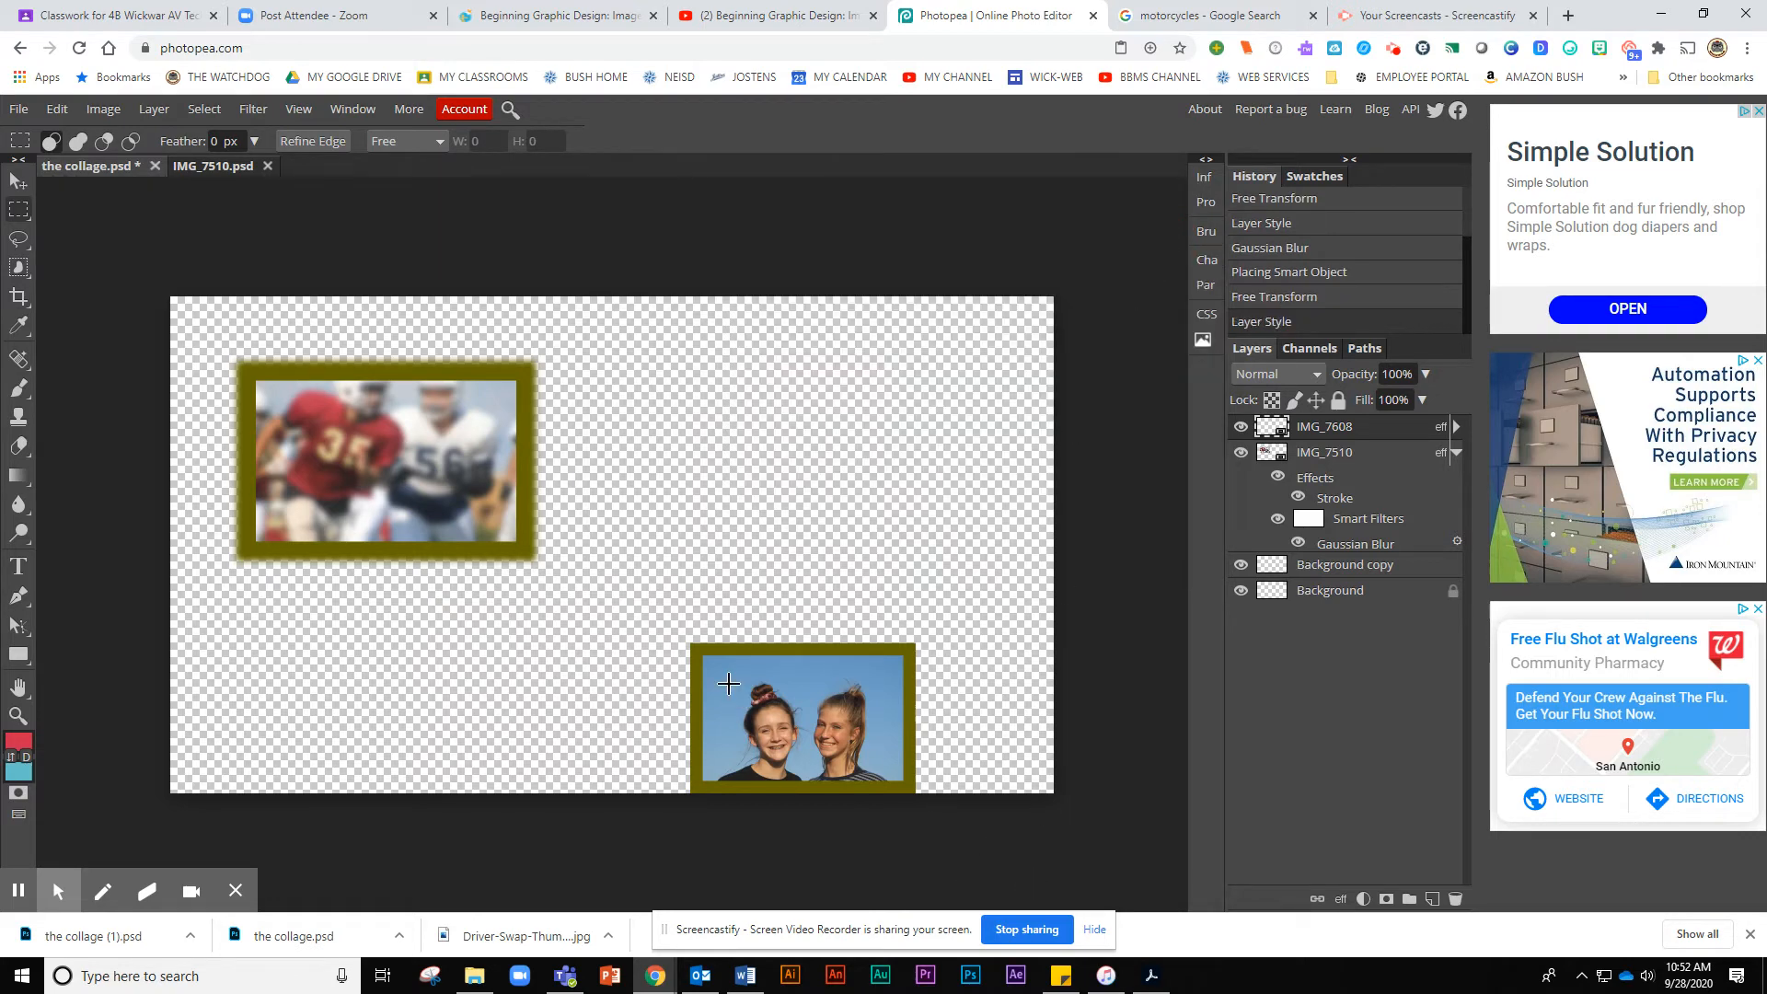
Step: Move the IMG_7608 photo up and over so that it overlaps the lower-right corner of IMG_7510
click(19, 181)
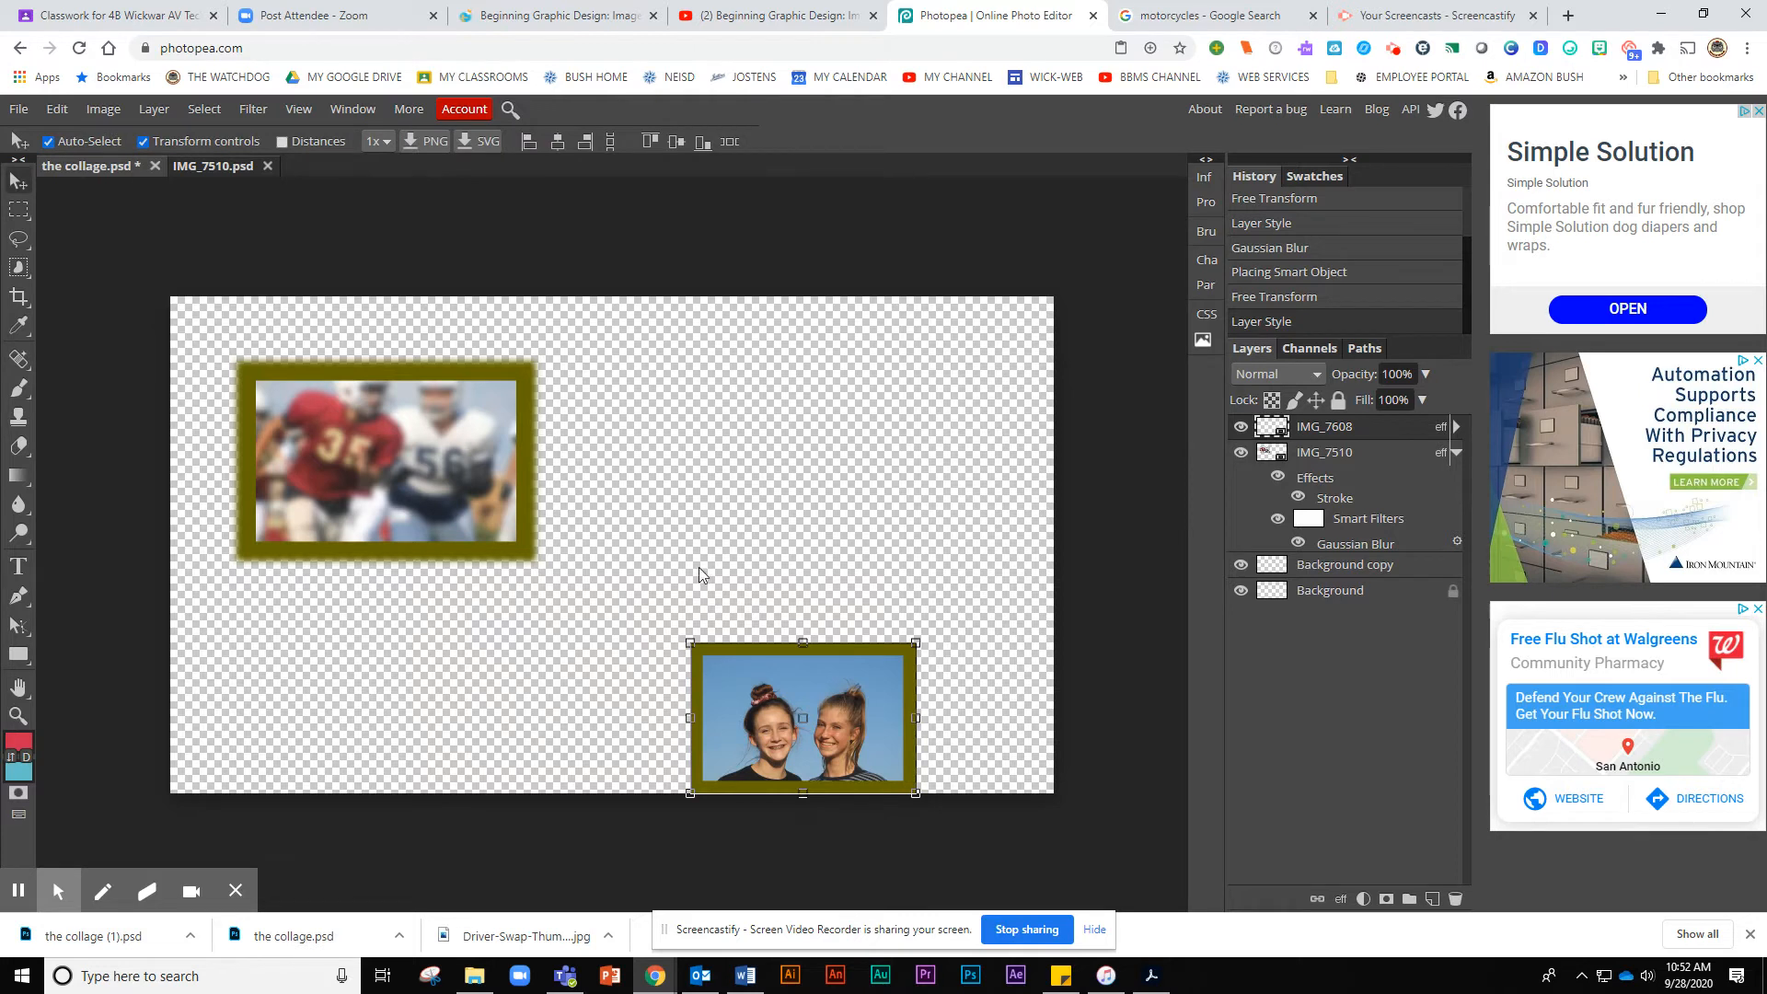
drag(736, 716, 727, 612)
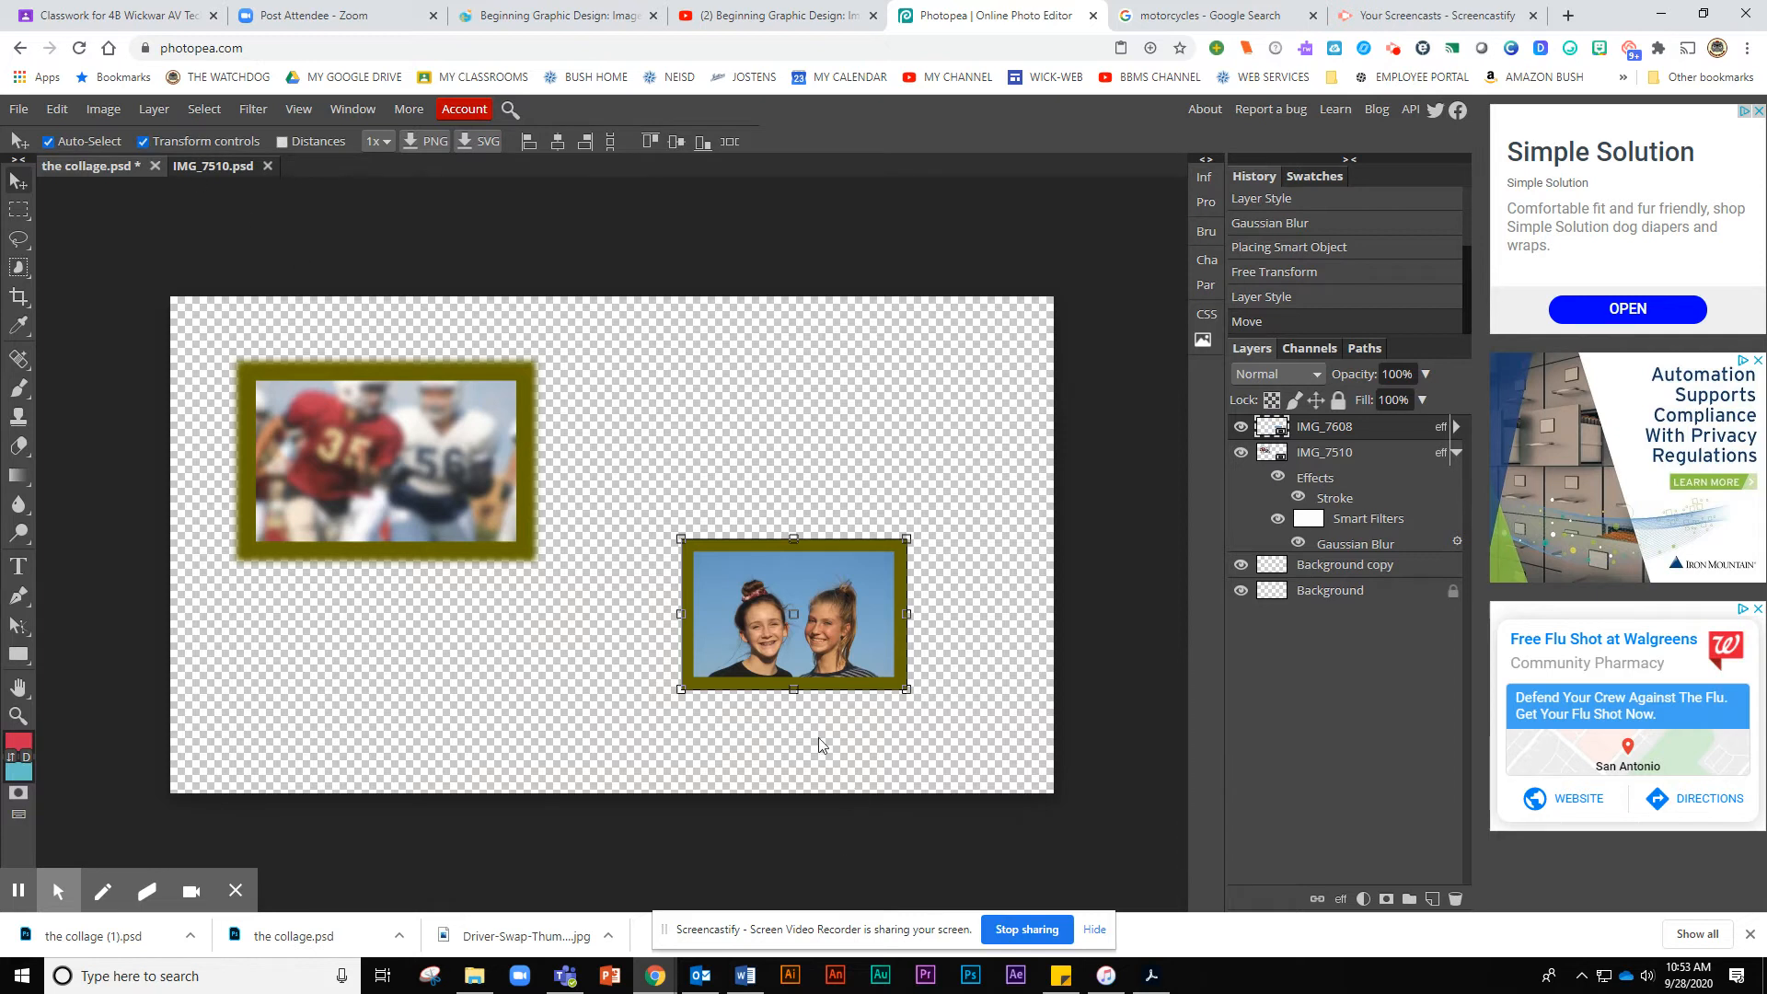
drag(765, 601, 752, 557)
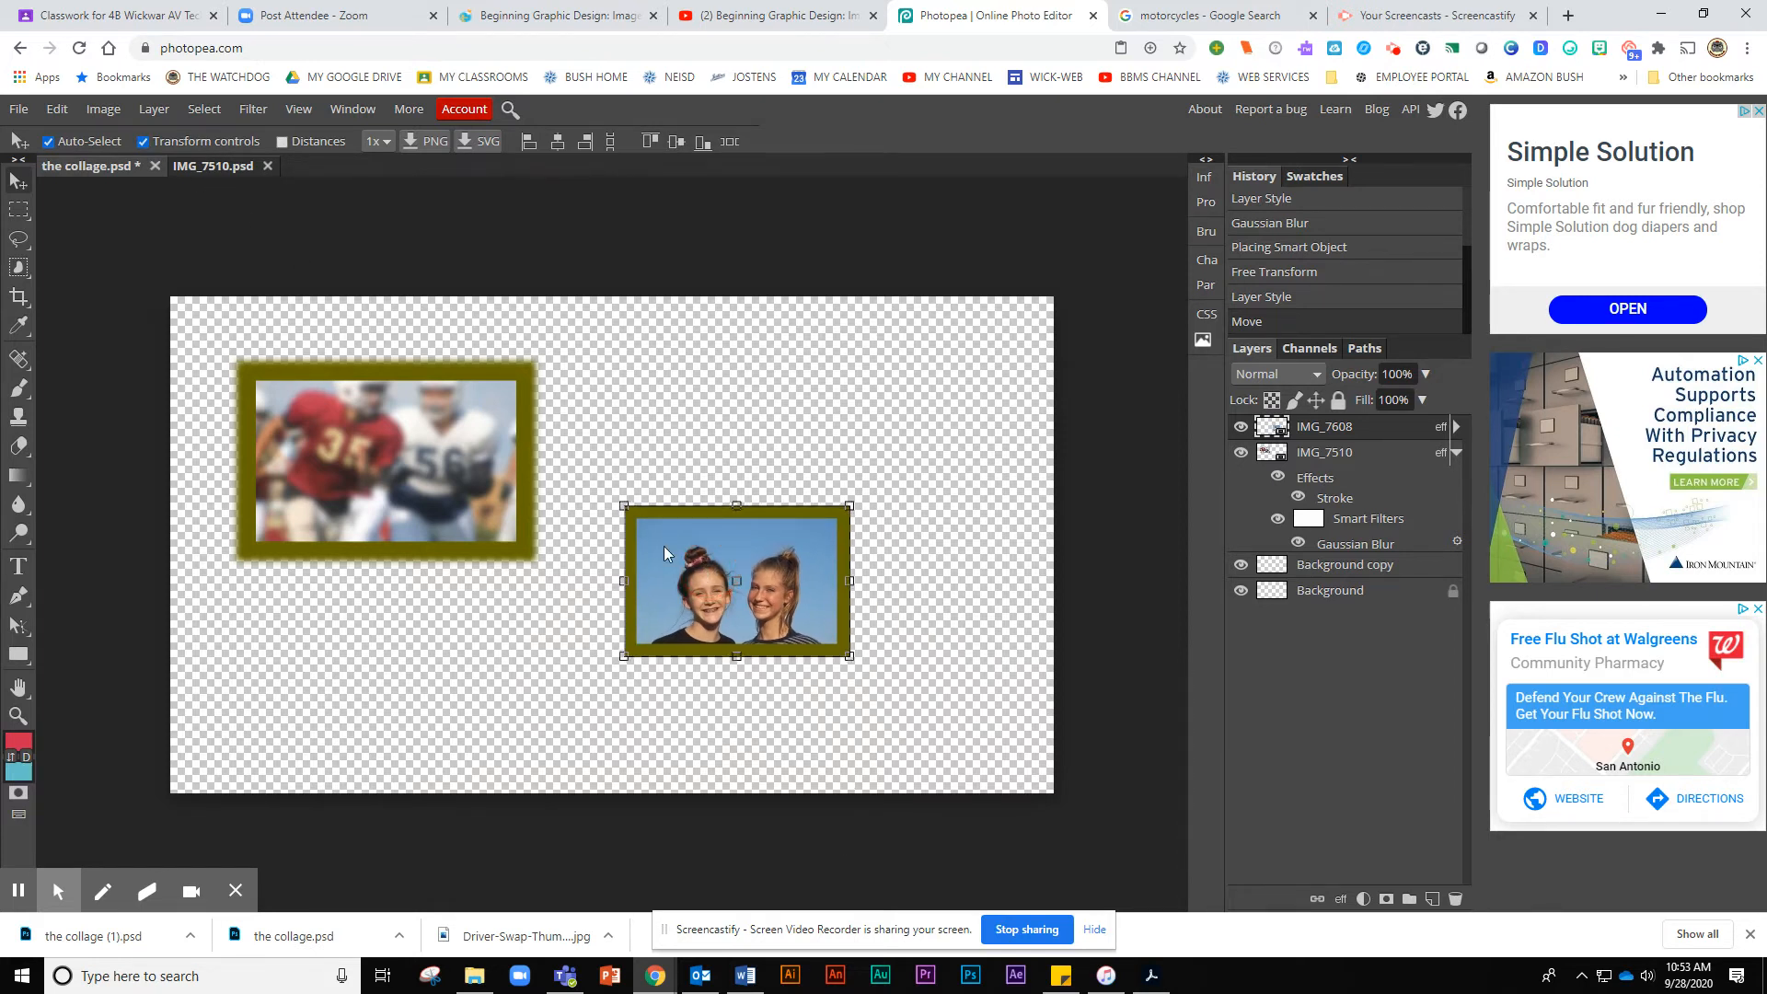
click(393, 432)
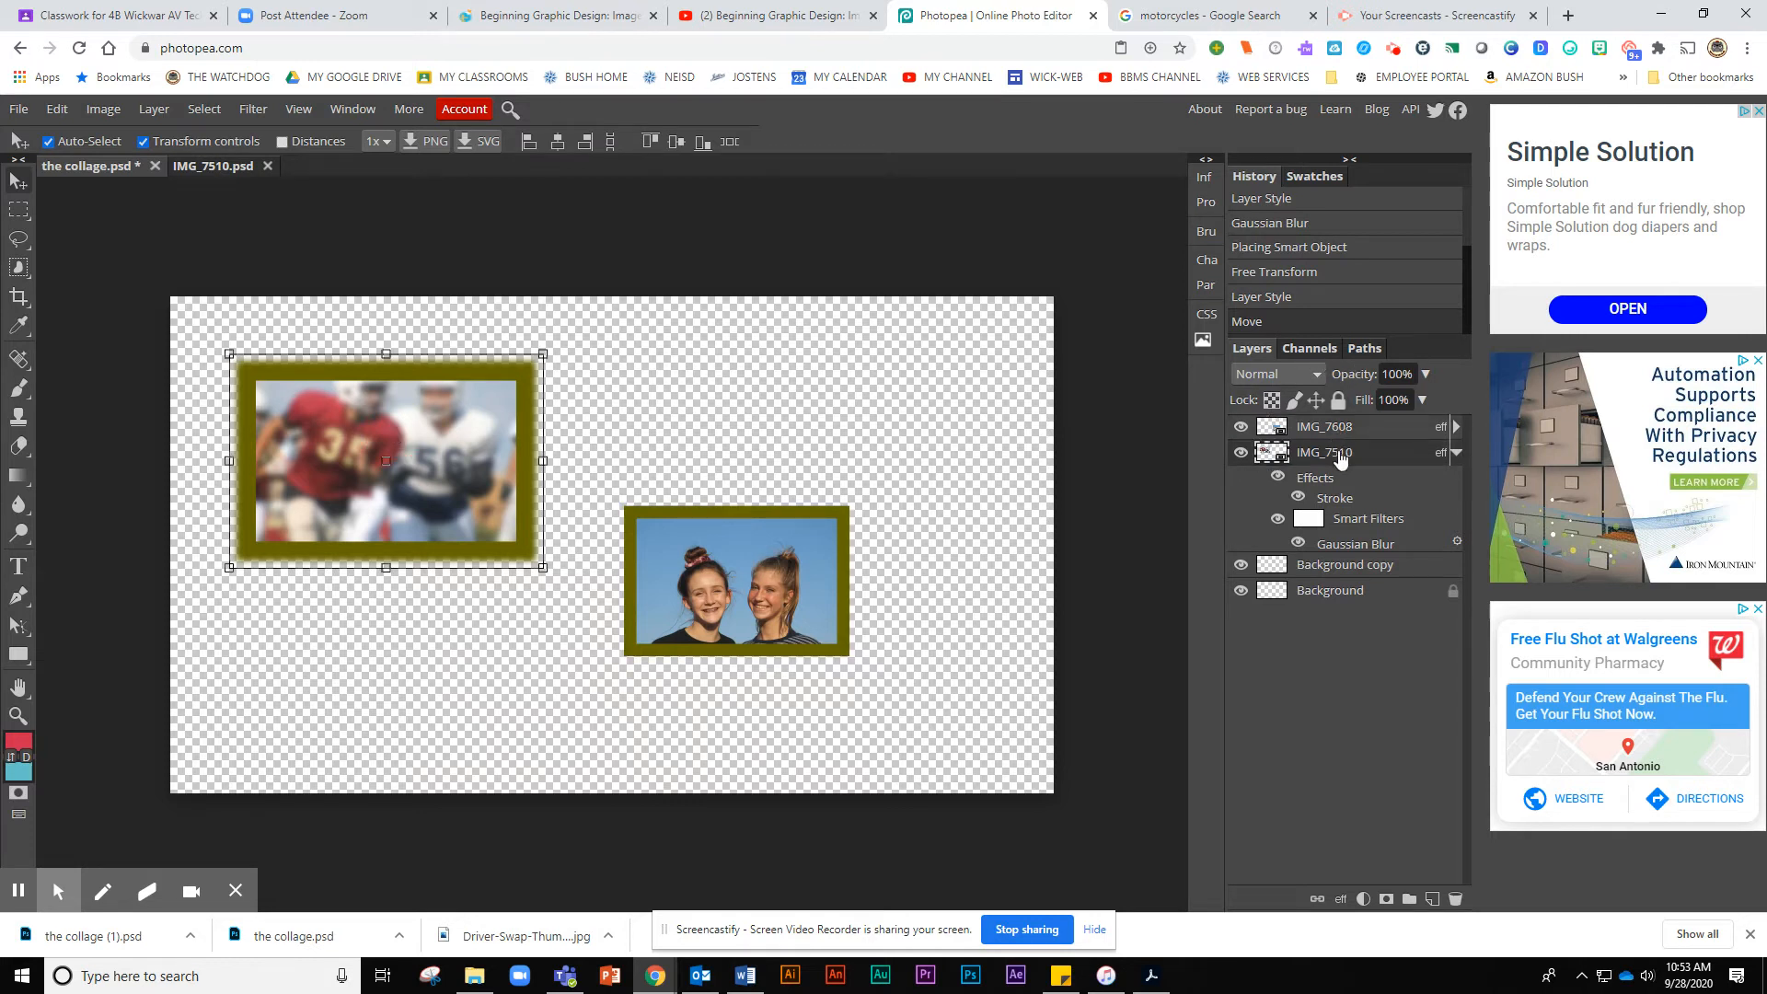
click(721, 574)
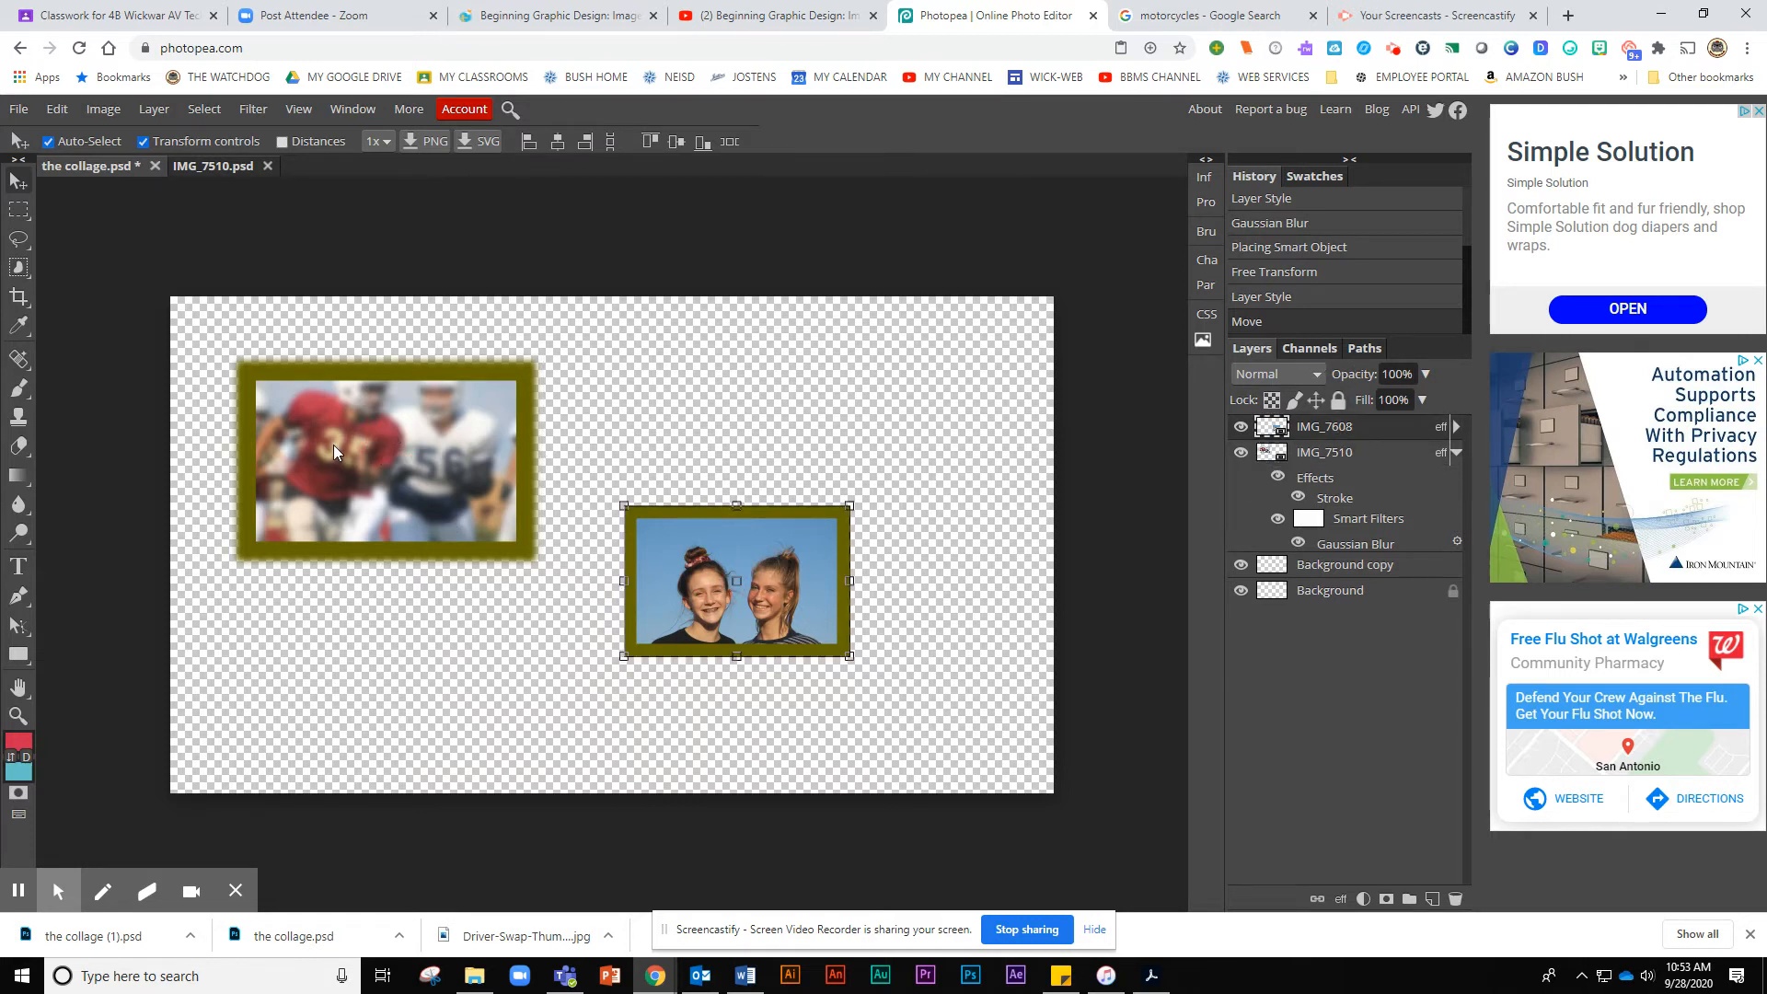
click(333, 445)
click(747, 595)
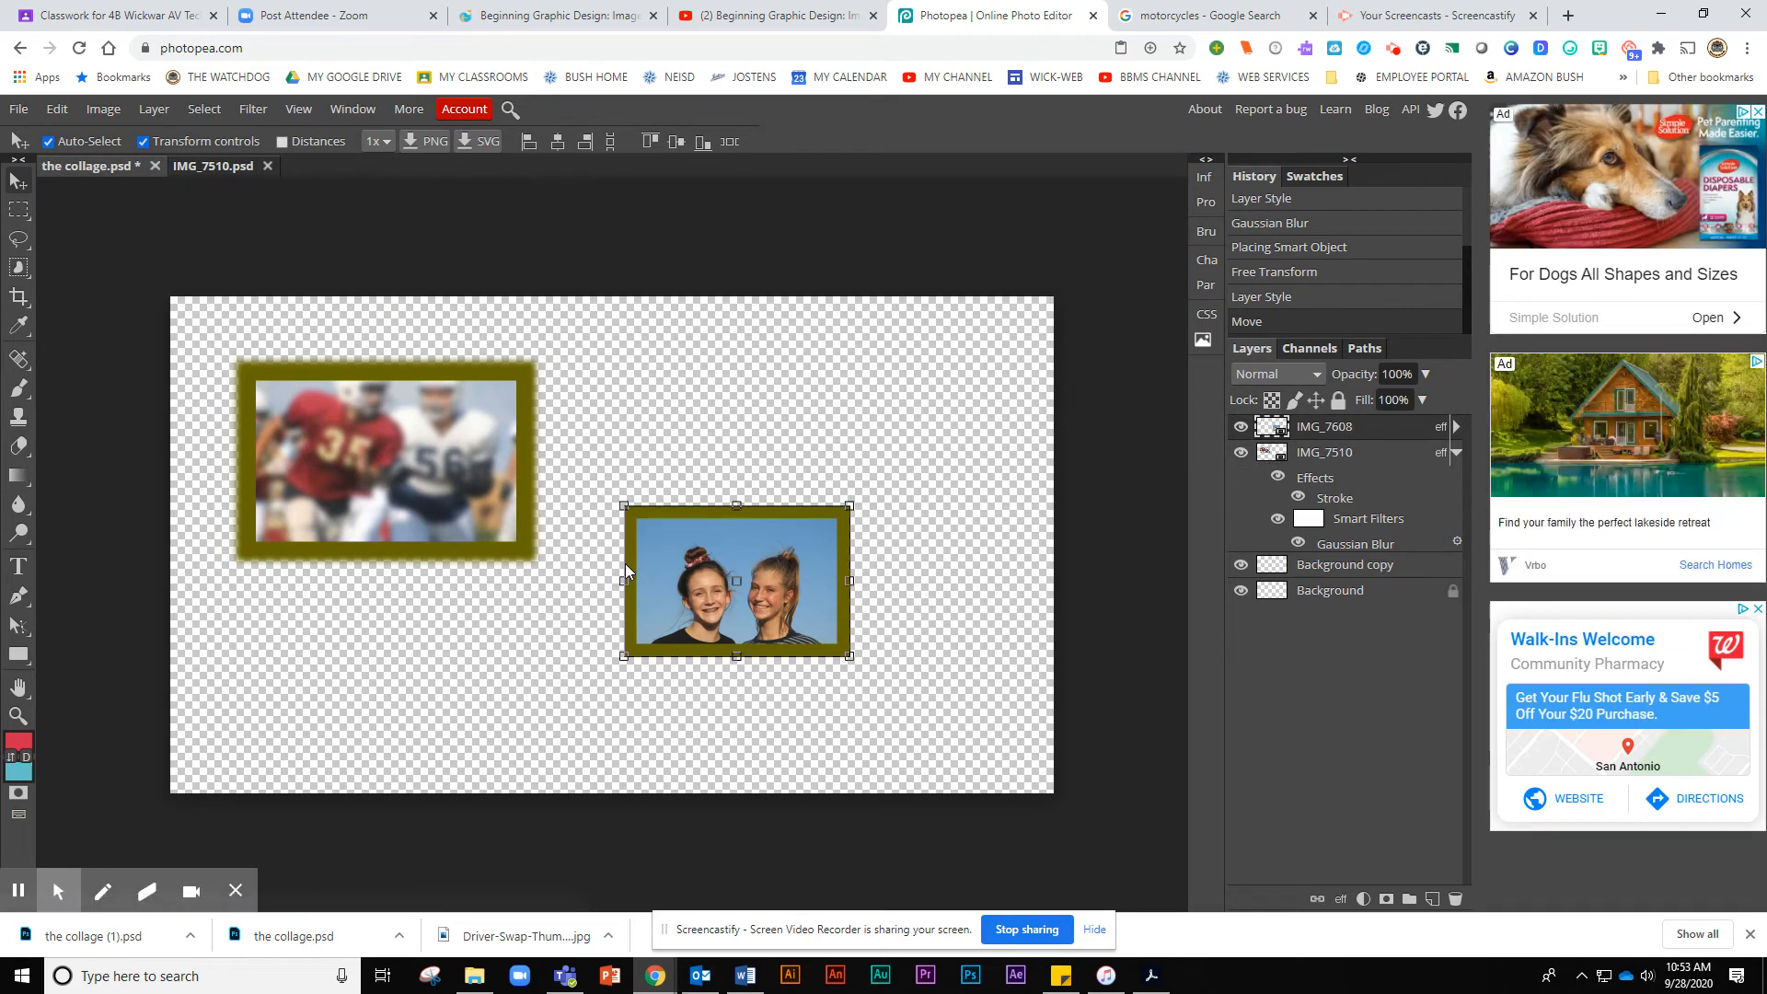
drag(729, 562, 588, 578)
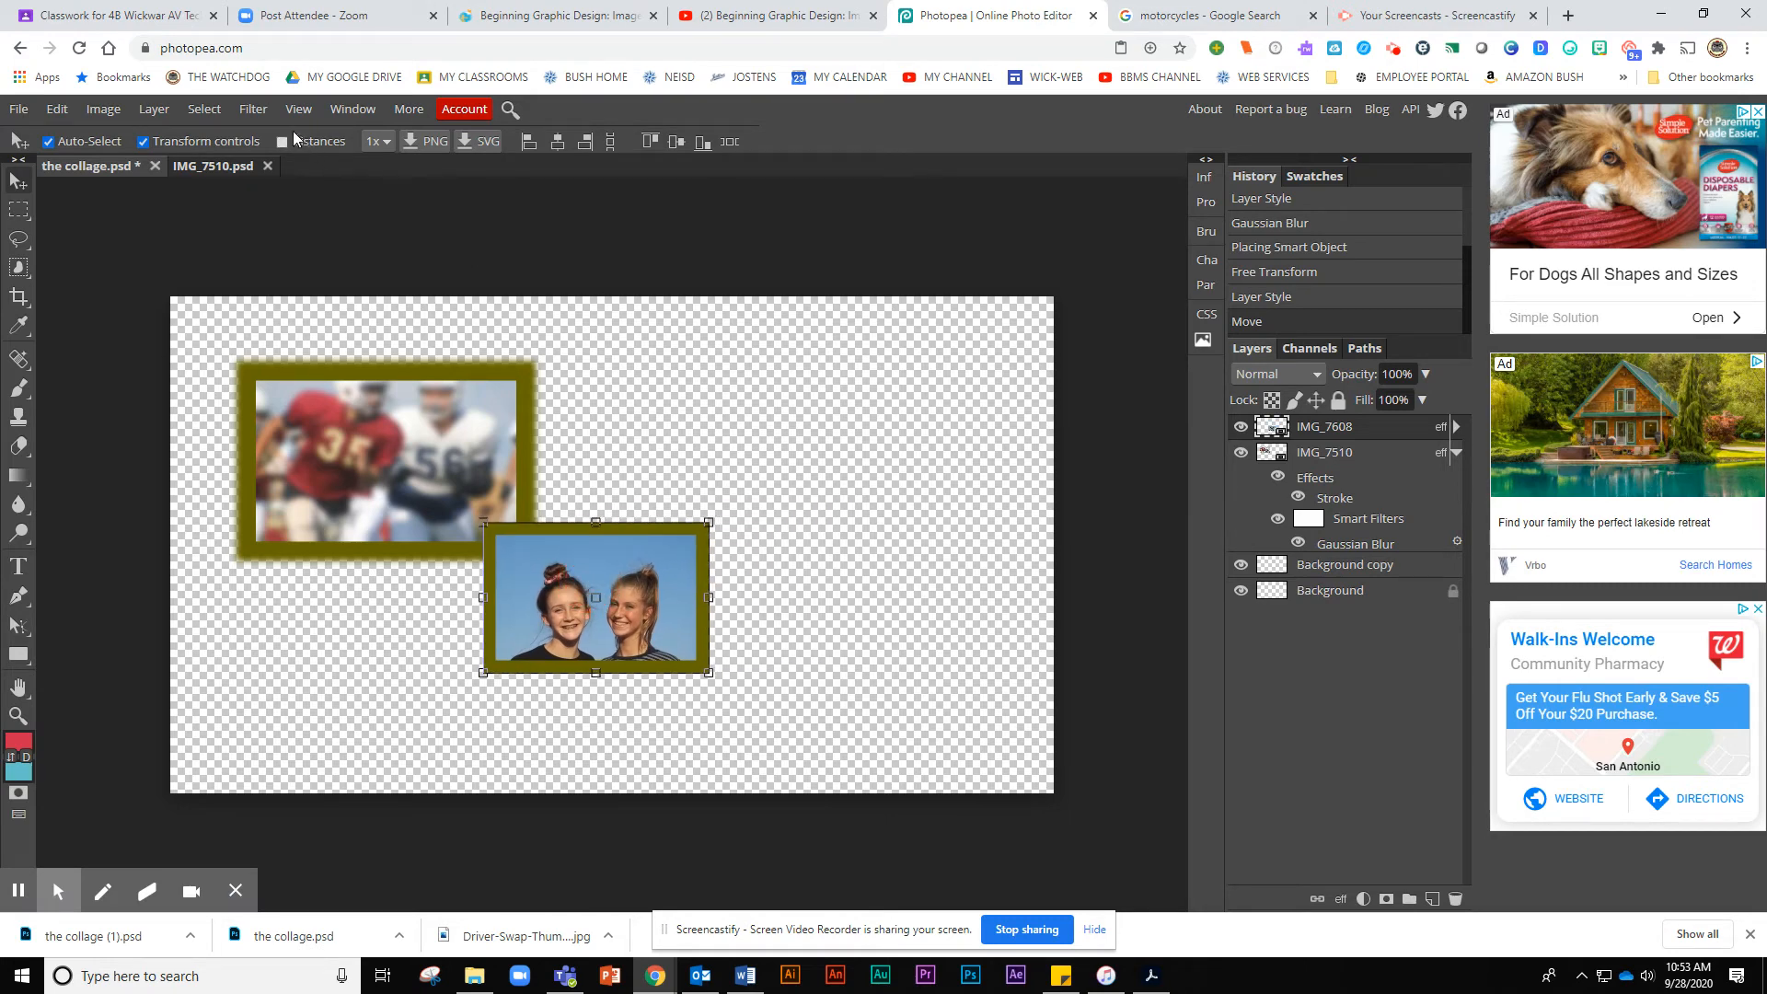
Step: Apply the Filter Gallery's Glowing Edges to IMG_7608 with Edge Width 8, Edge Brightness 10 and Smoothness 1
click(254, 109)
click(267, 171)
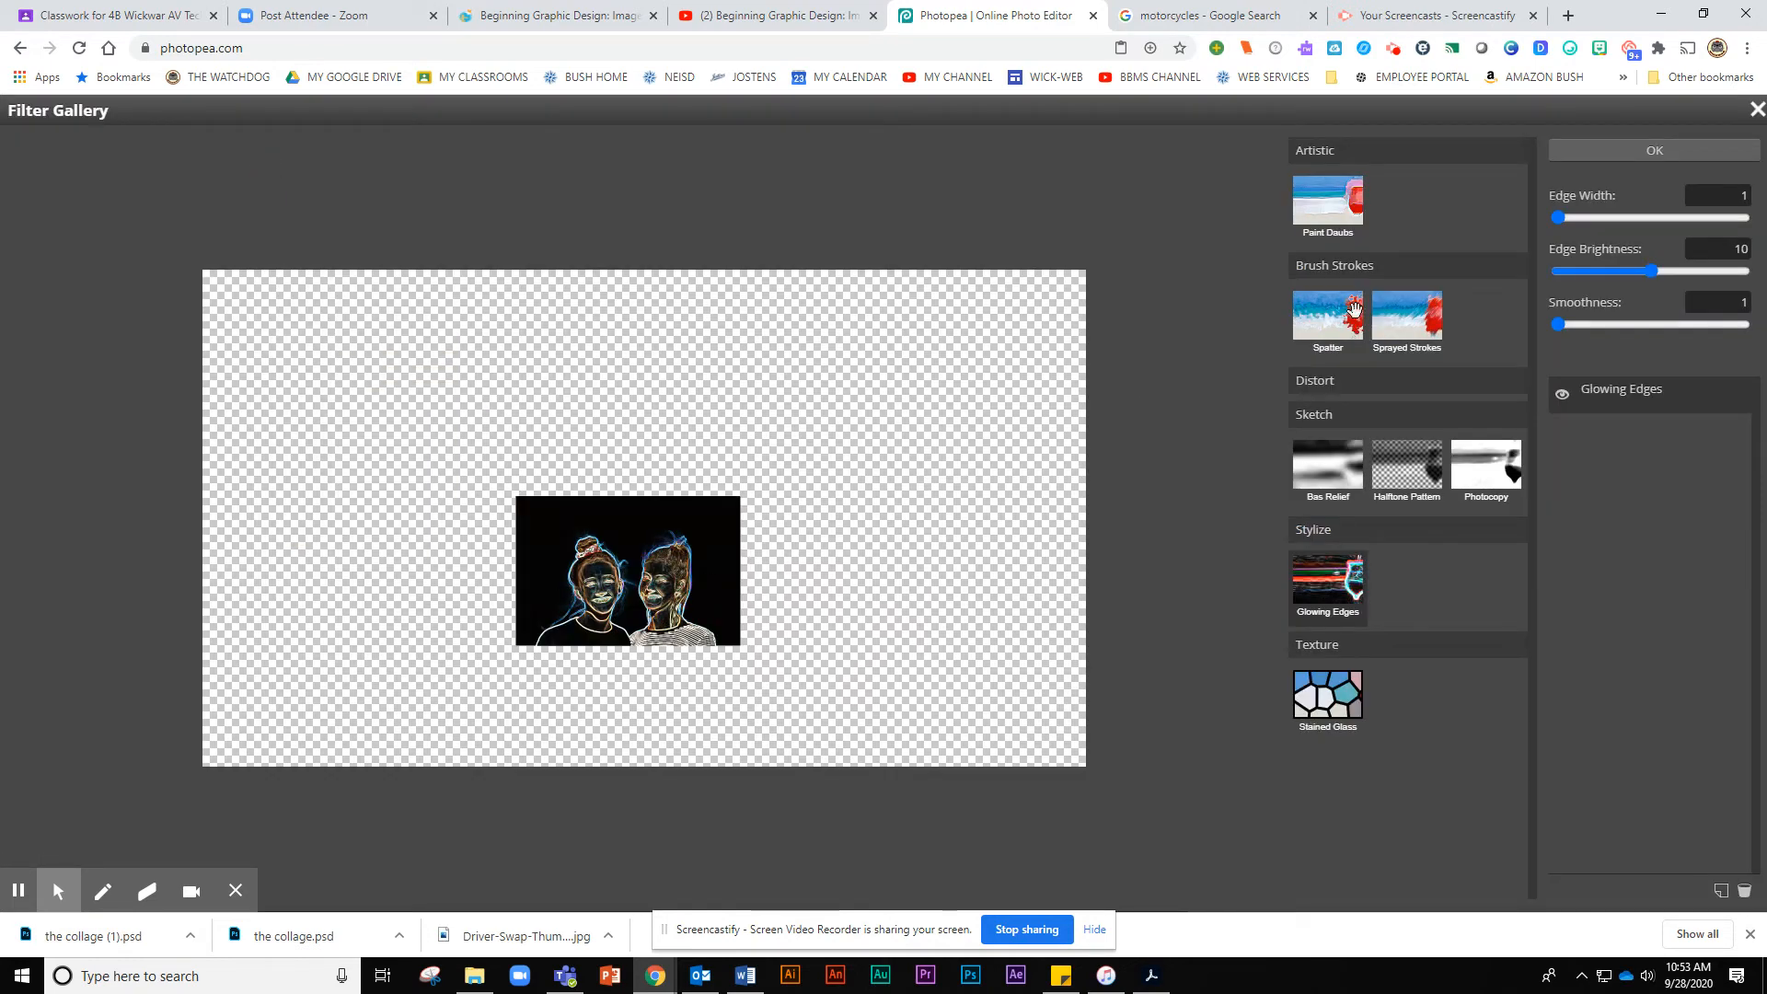
click(1410, 323)
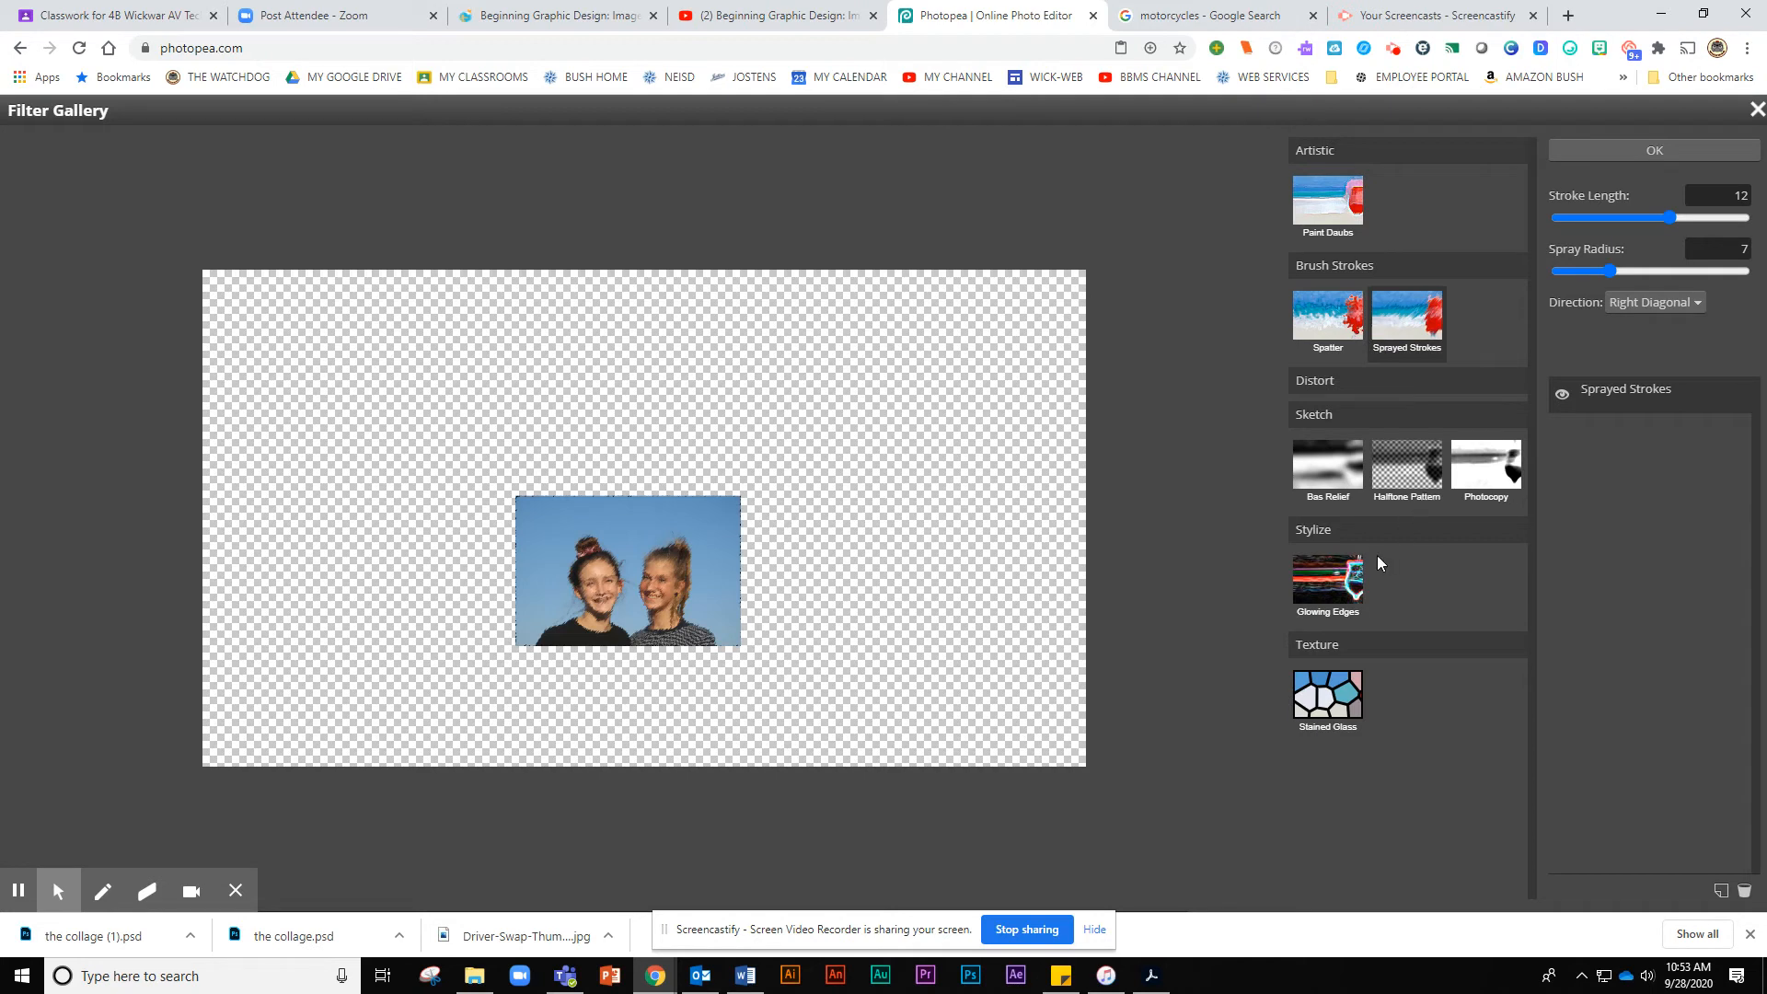
click(1321, 592)
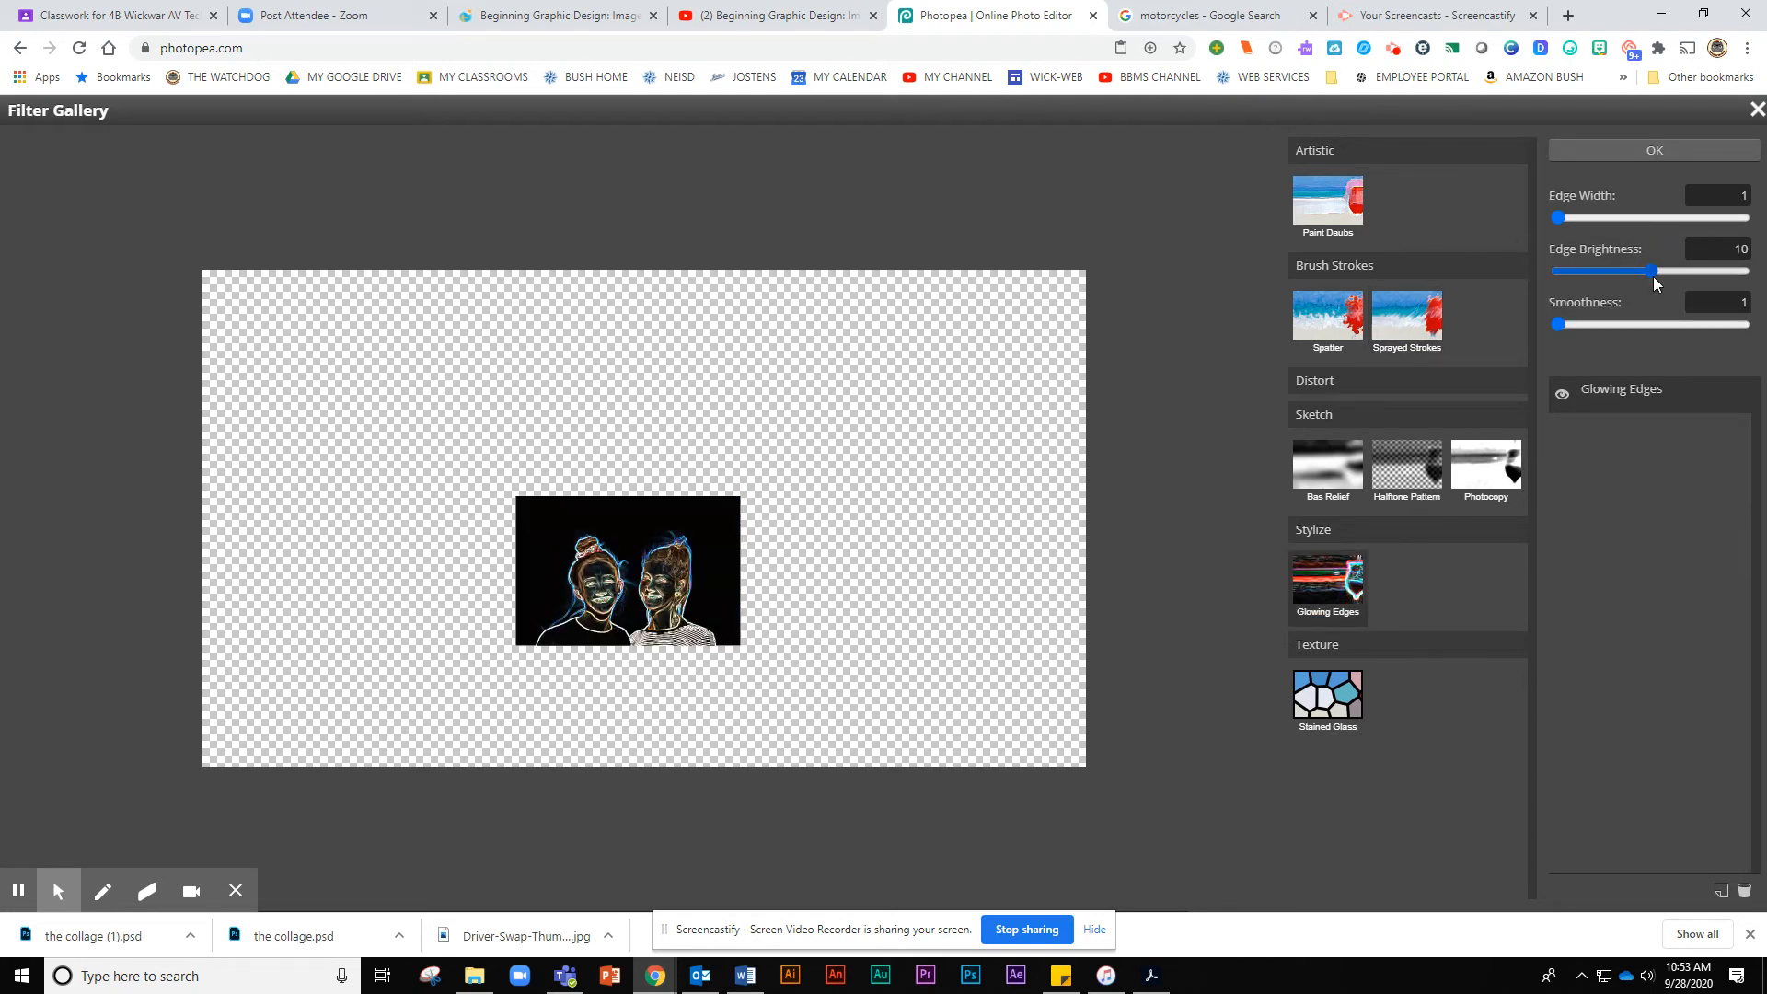
drag(1611, 270, 1649, 275)
click(1557, 219)
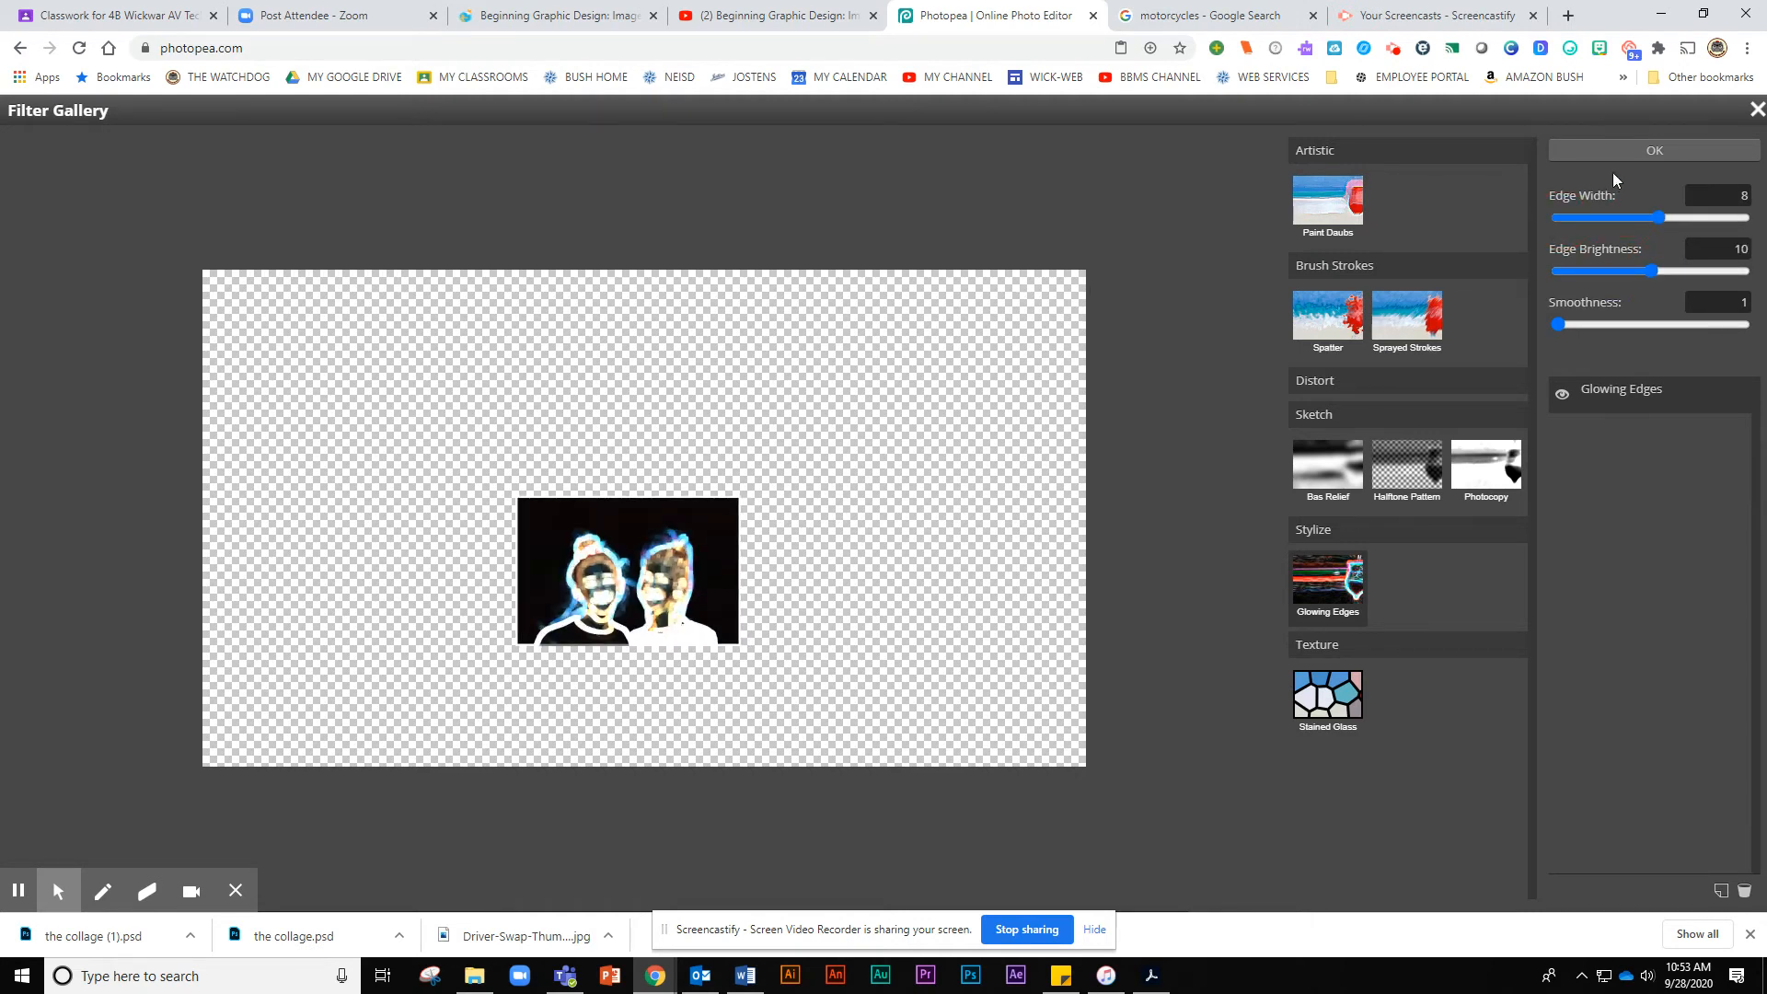
click(1627, 151)
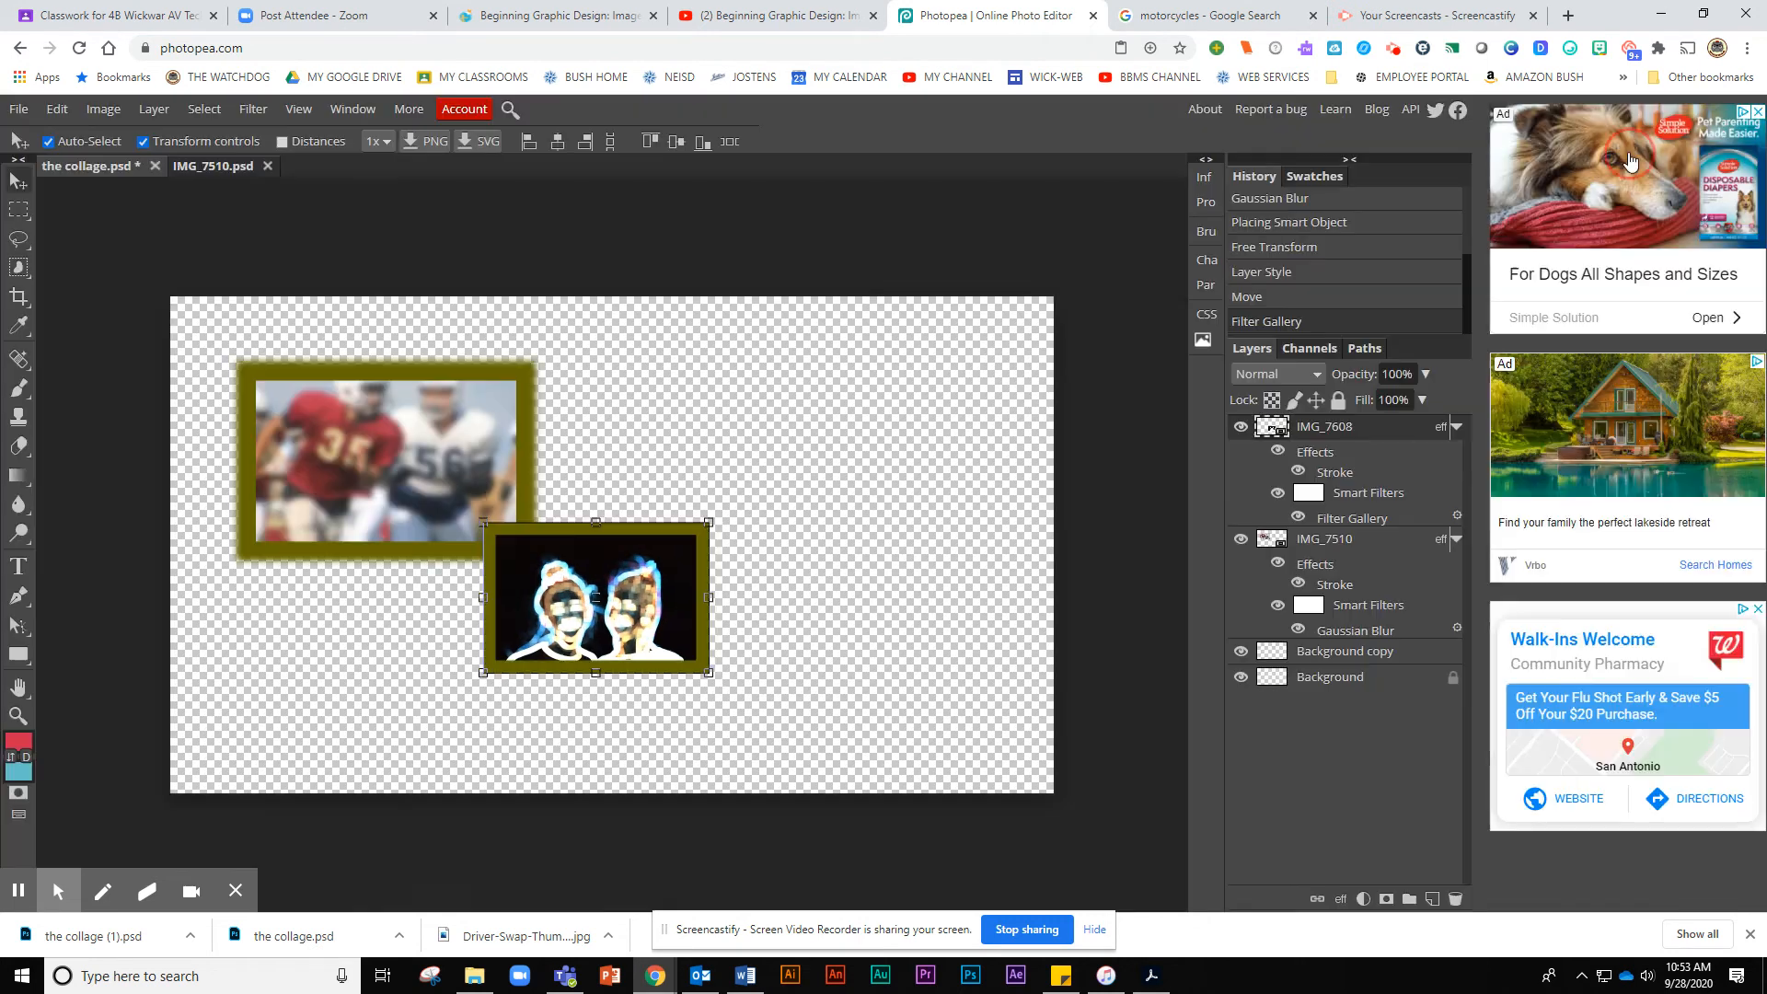
Step: Open the finished example file "the collage (1)" from the collage pics folder
click(18, 108)
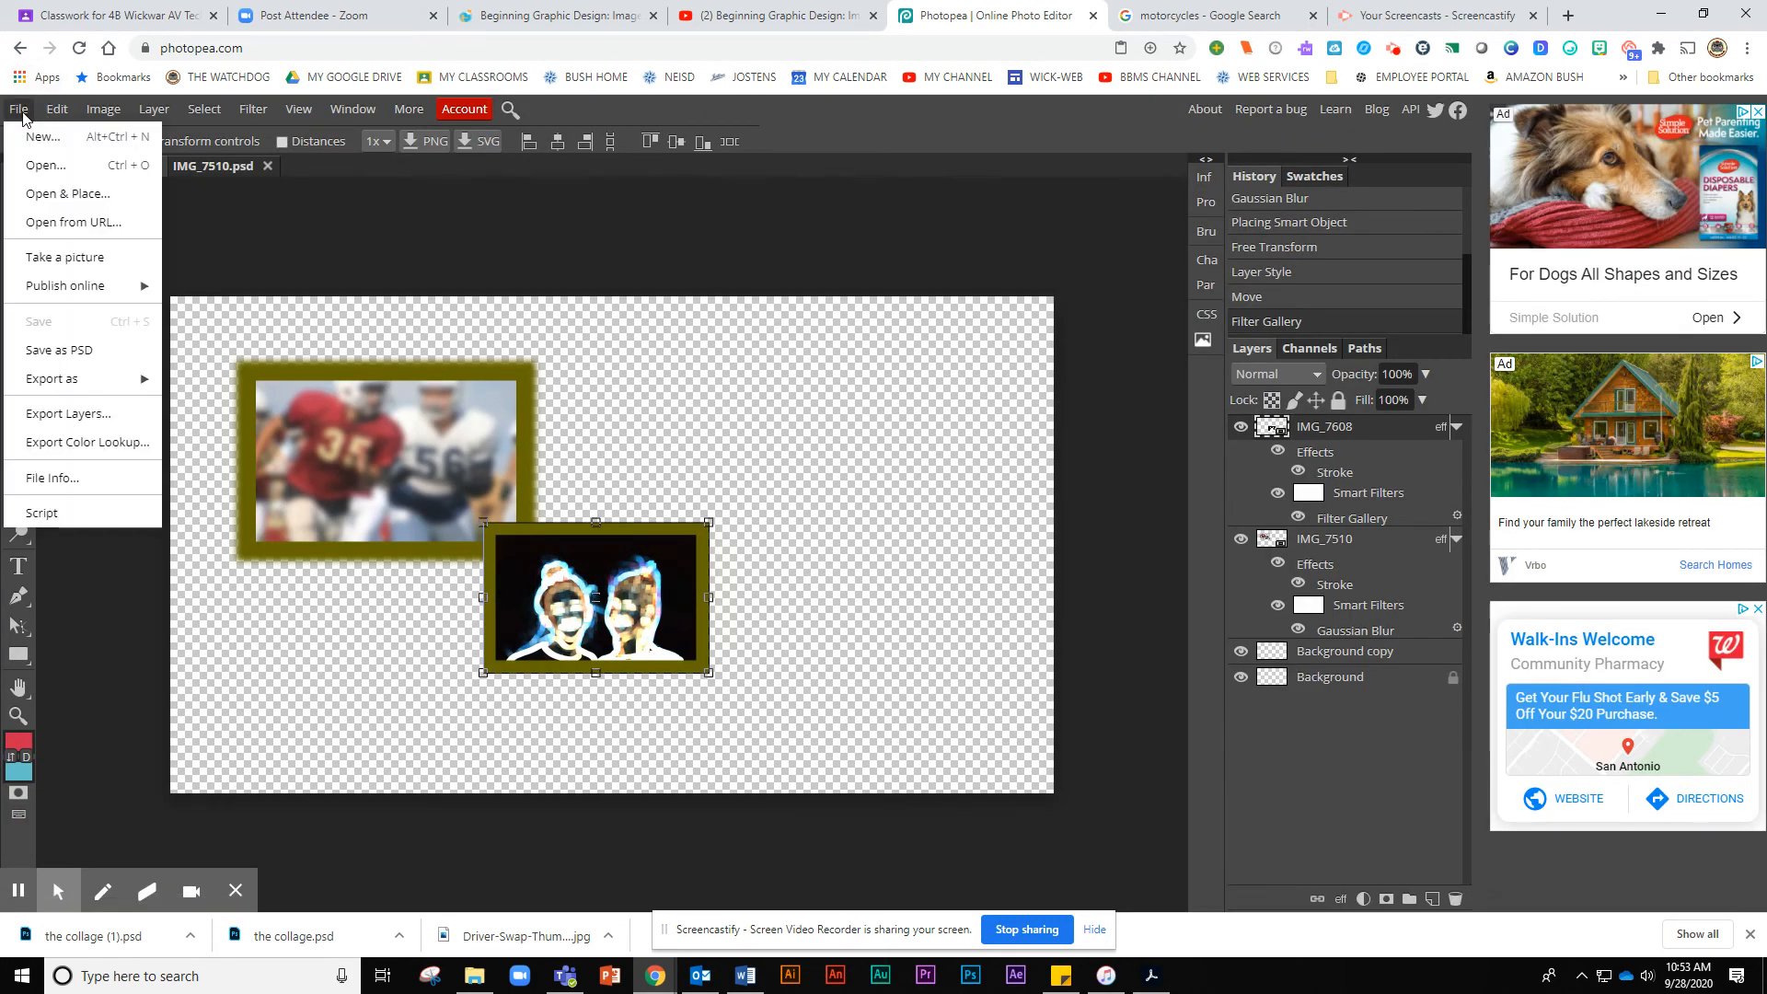
click(62, 169)
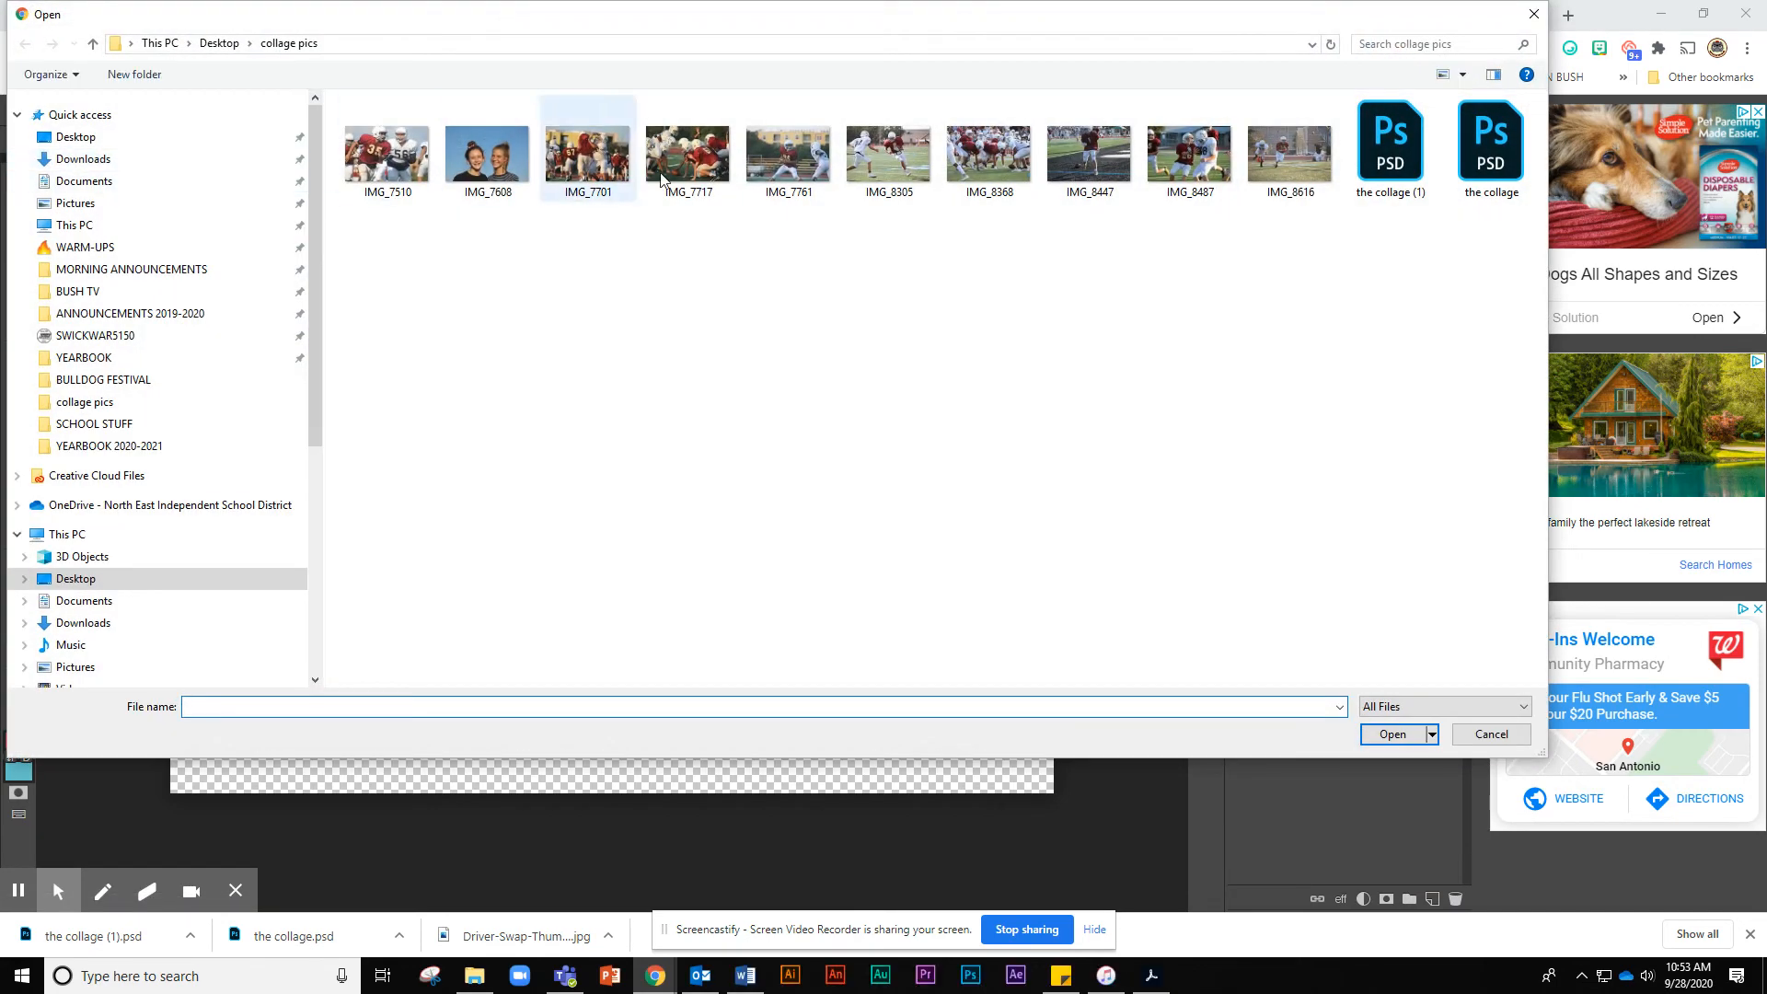
double_click(1394, 138)
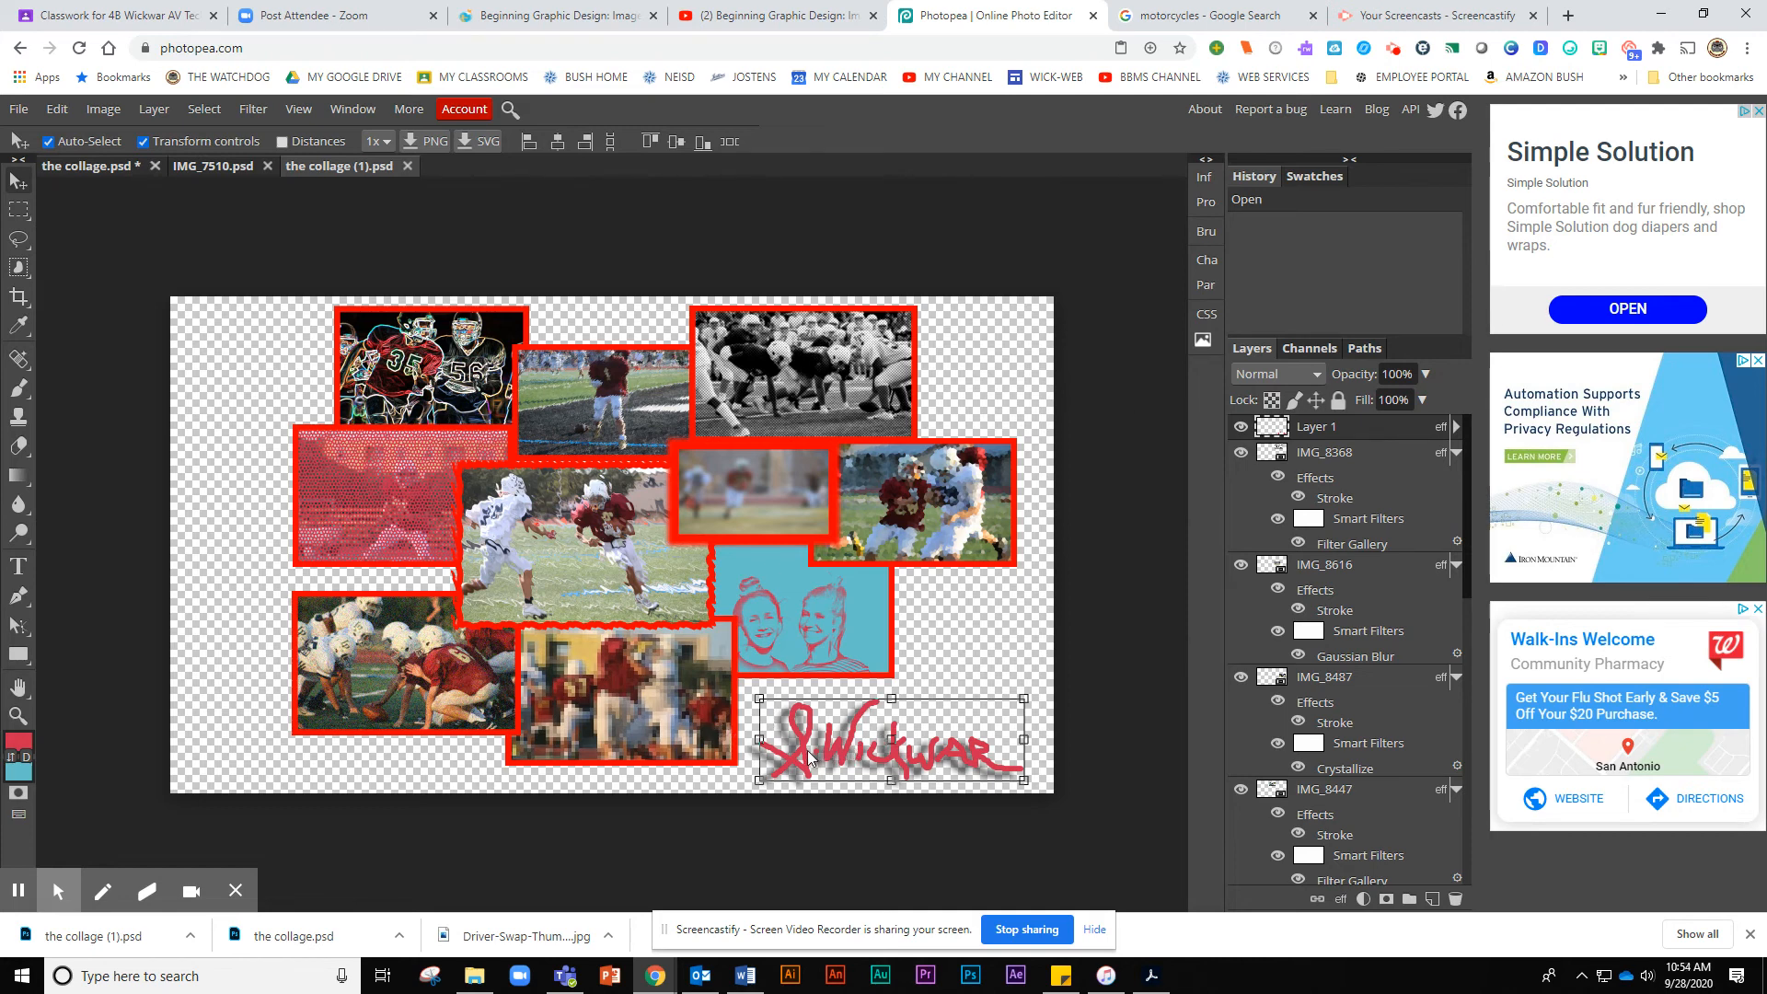
Step: Switch to Google Classroom and expand "Photopea Project 1: The Collage" to review the assignment requirements
click(157, 16)
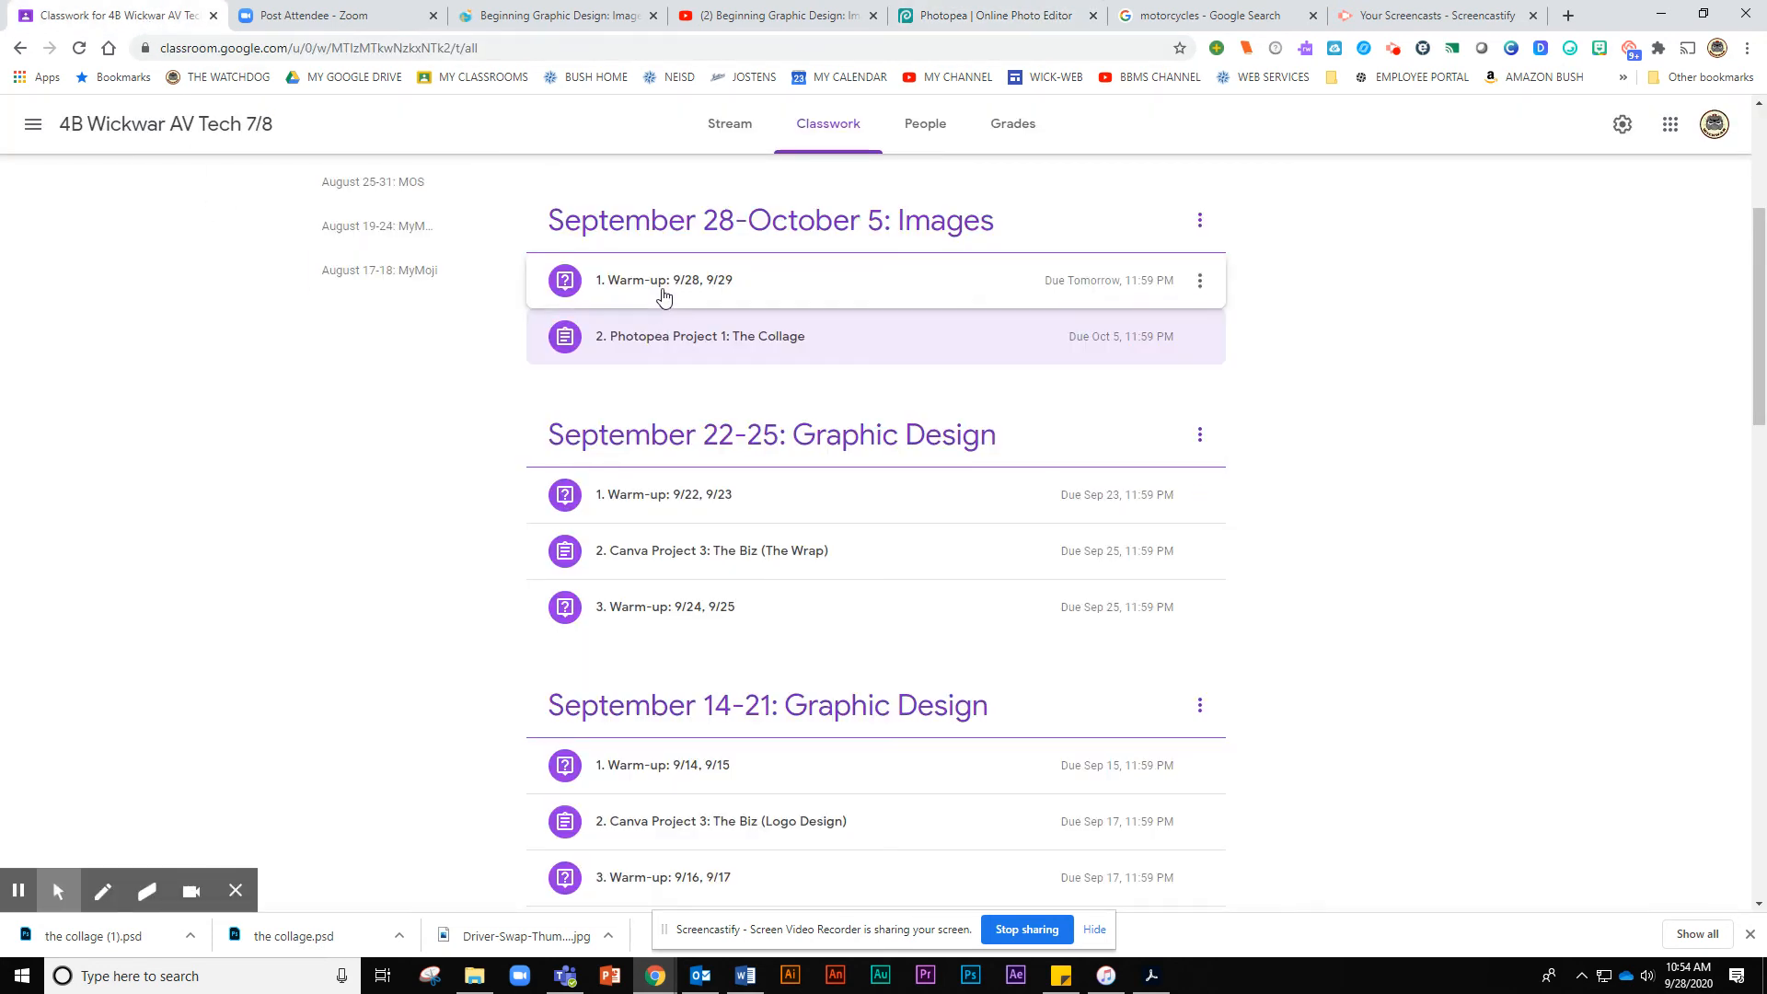
click(678, 339)
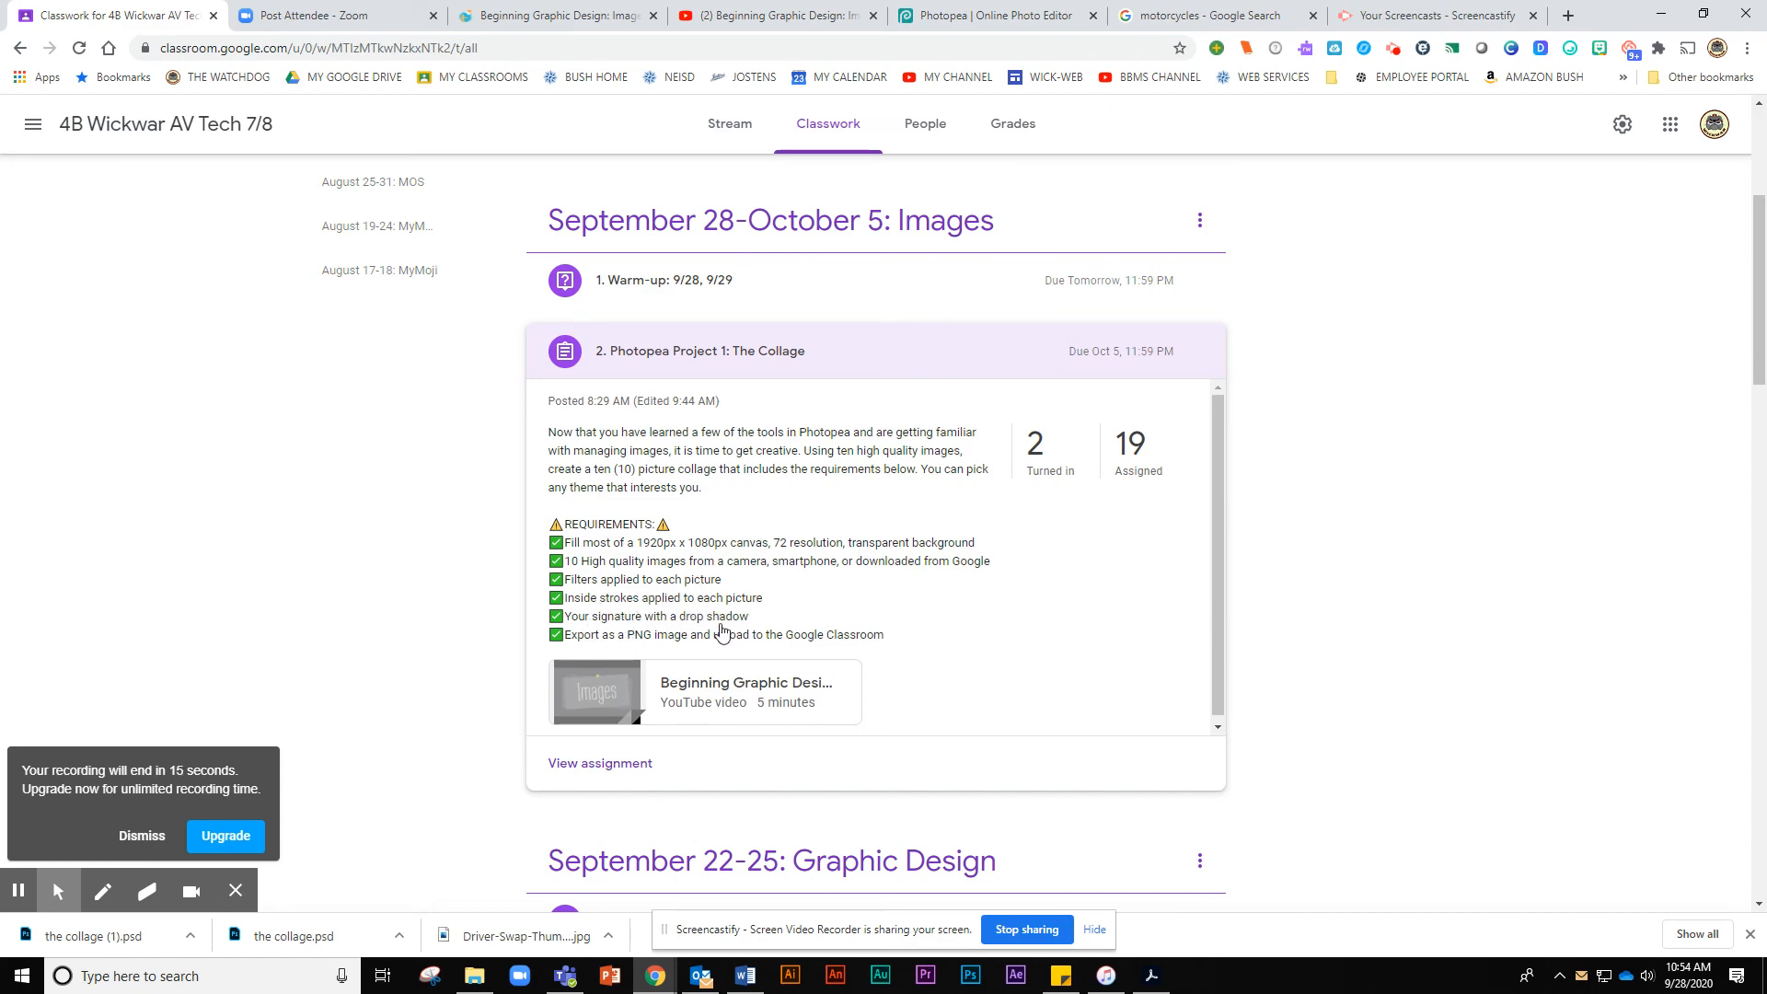
Step: Switch back to Photopea and export the finished collage as a PNG image
click(974, 27)
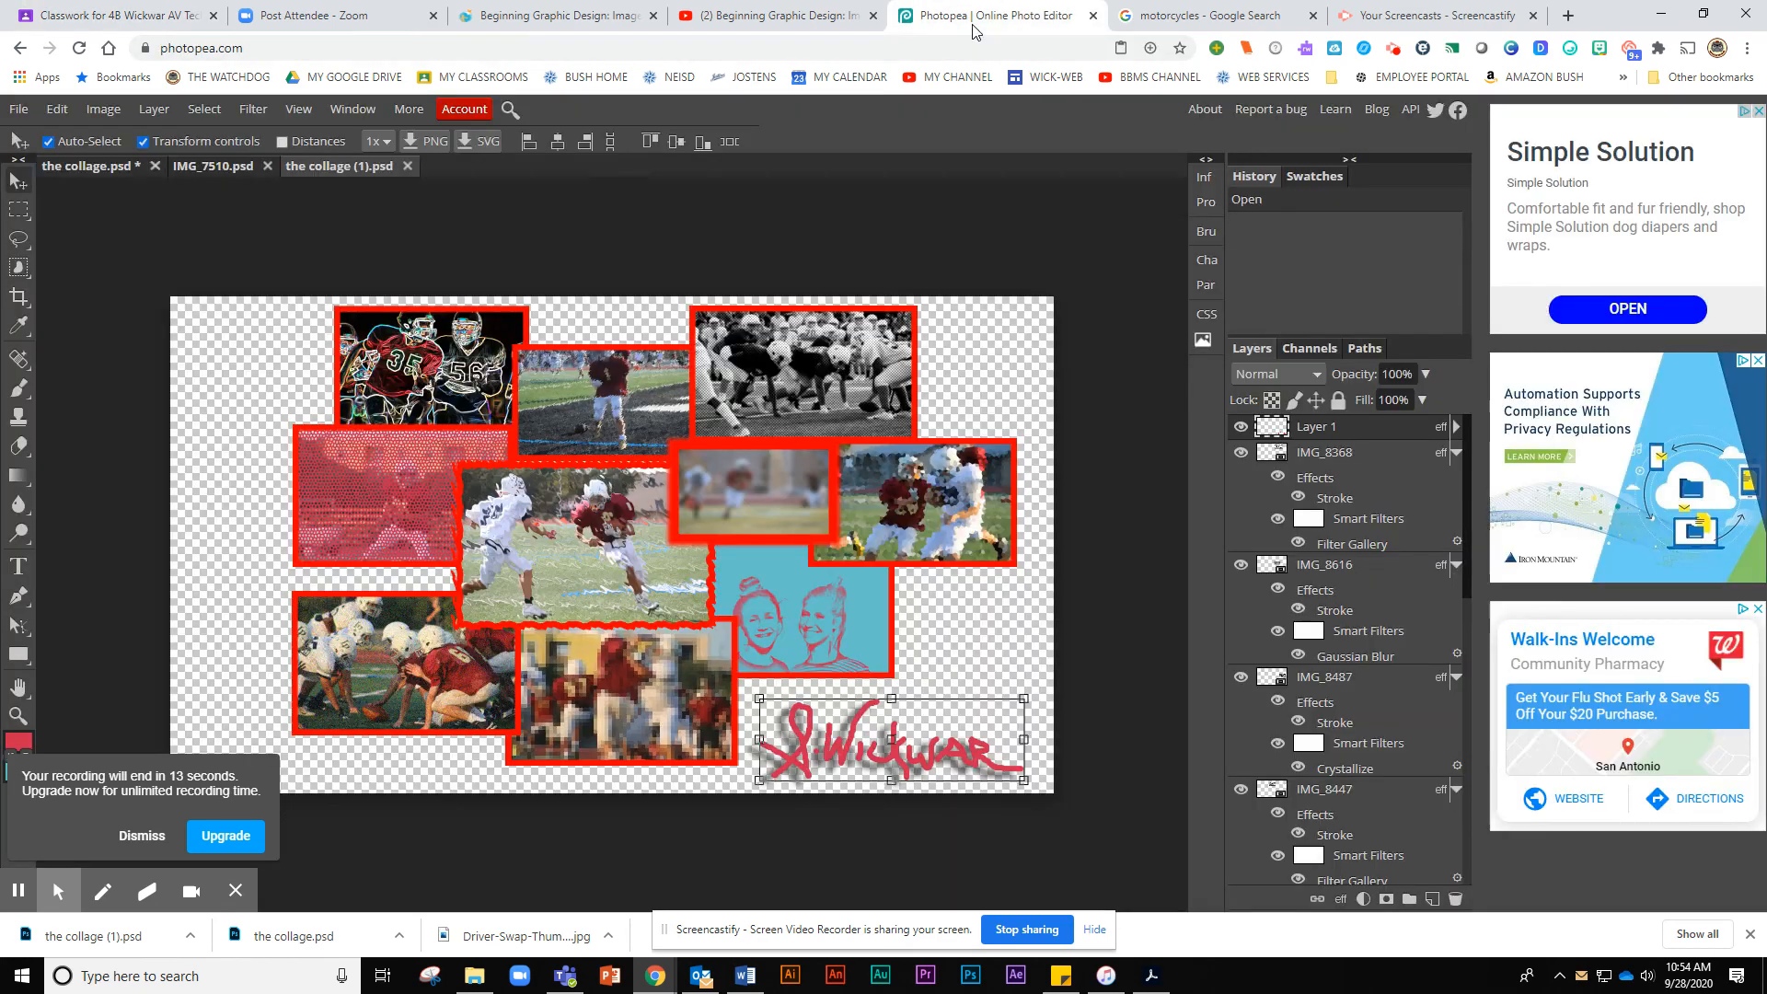
click(19, 109)
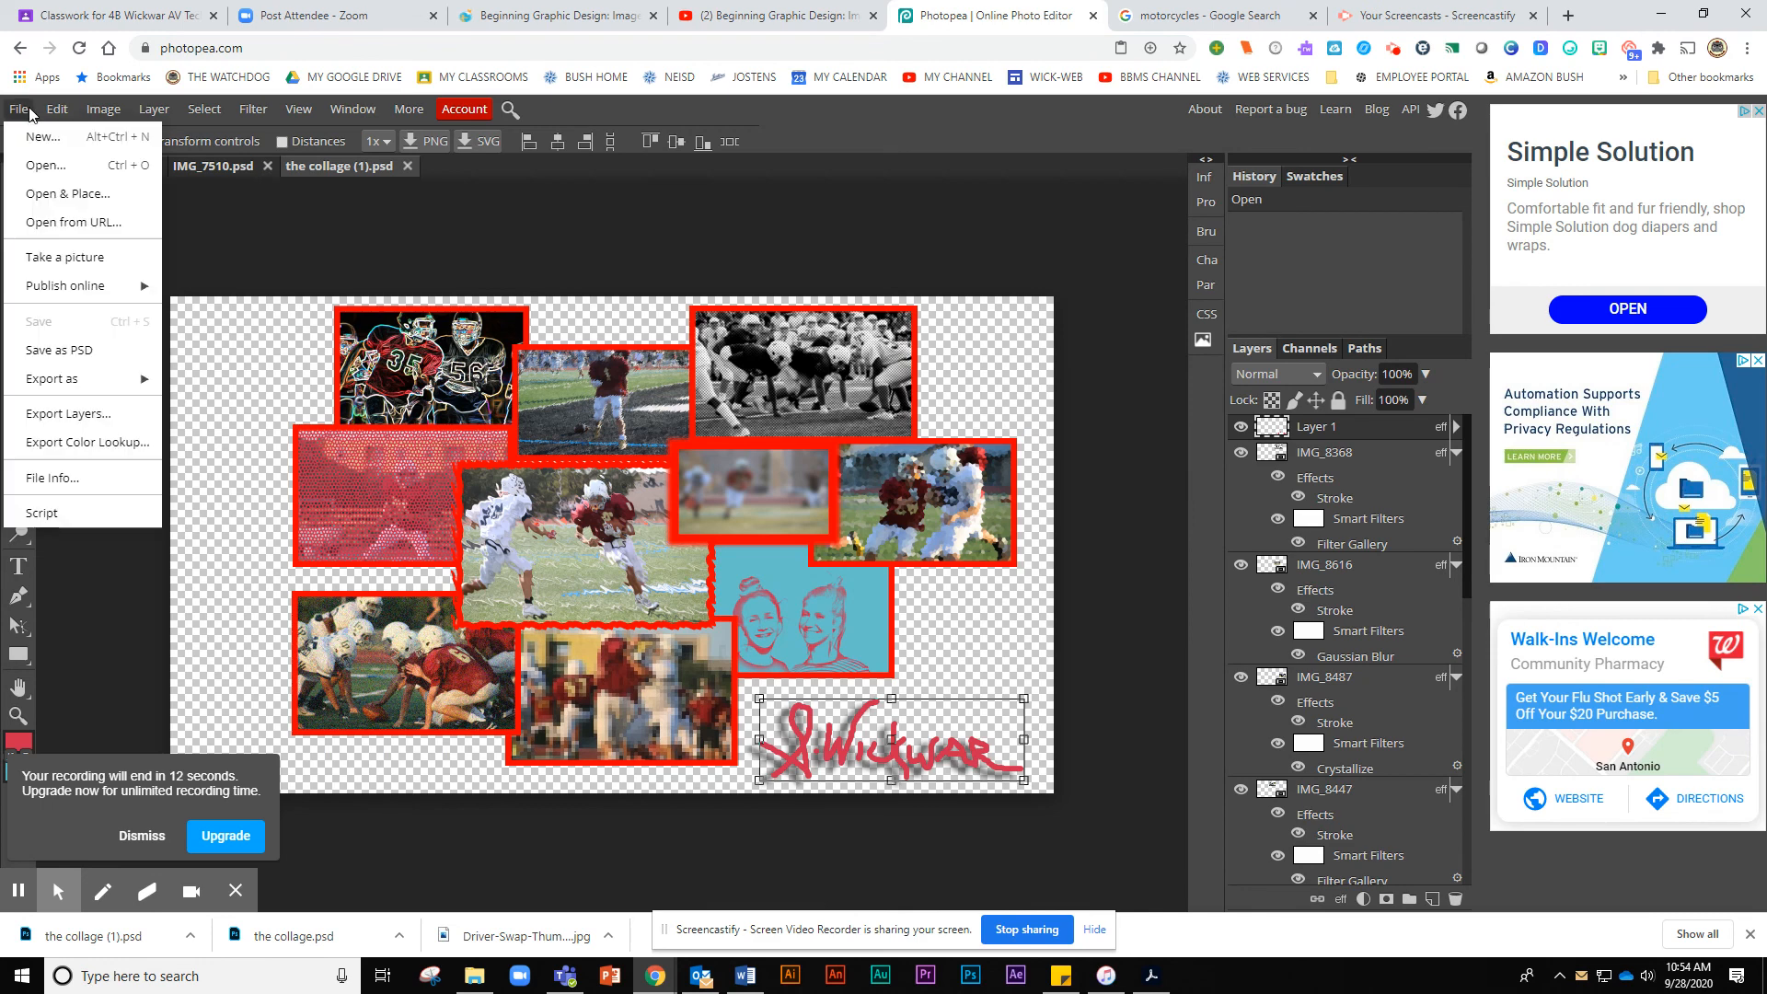
mouse_move(109, 379)
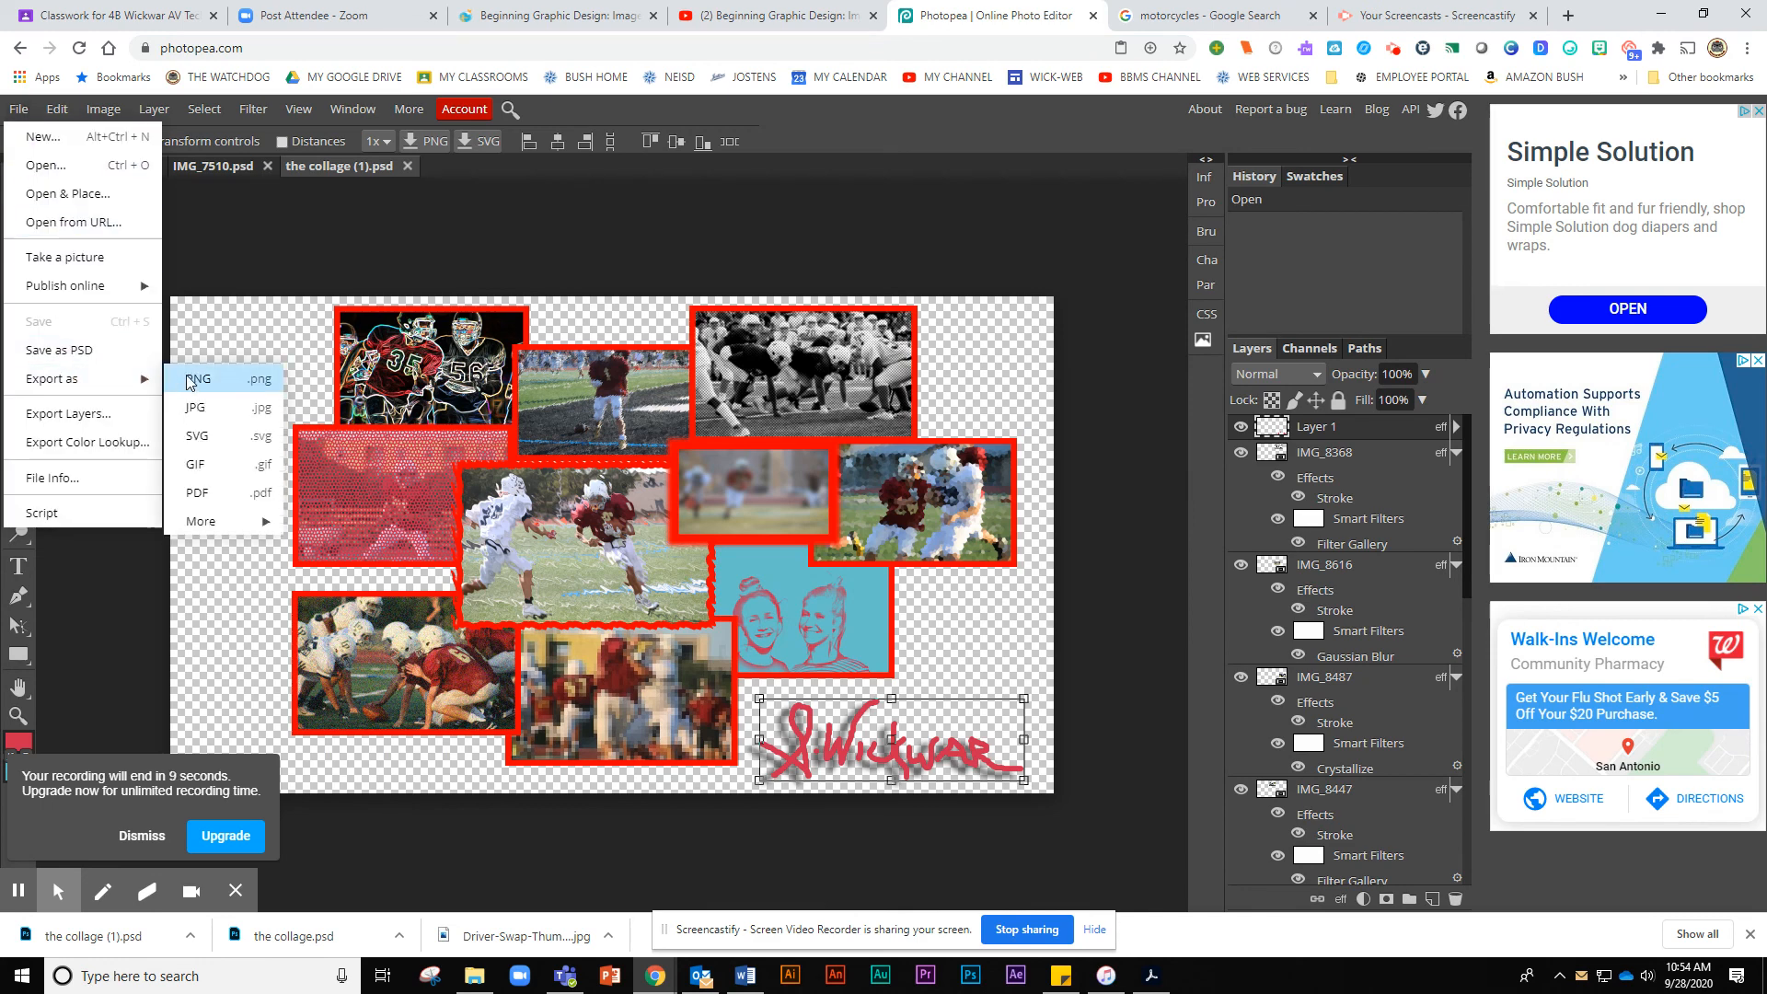